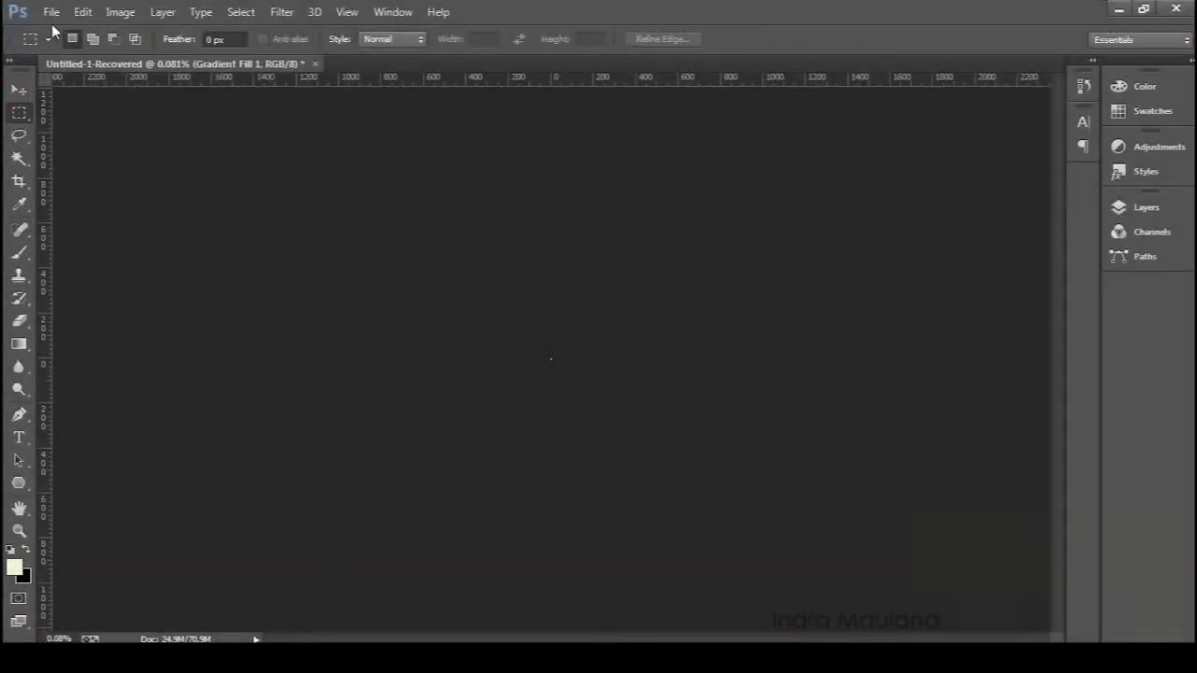
Step: Open the File menu to begin creating a new document
click(51, 14)
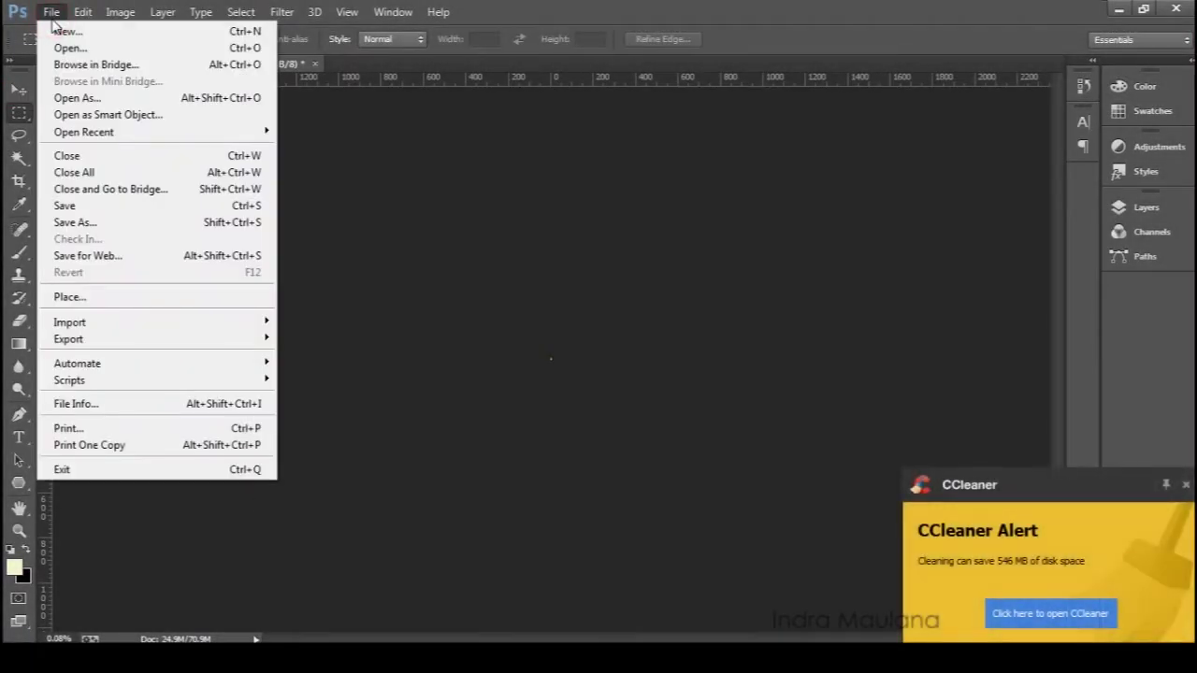
Step: Create a new white A4 document (210 × 297 mm, 300 ppi), dismissing the disk-cleaner alert
click(66, 30)
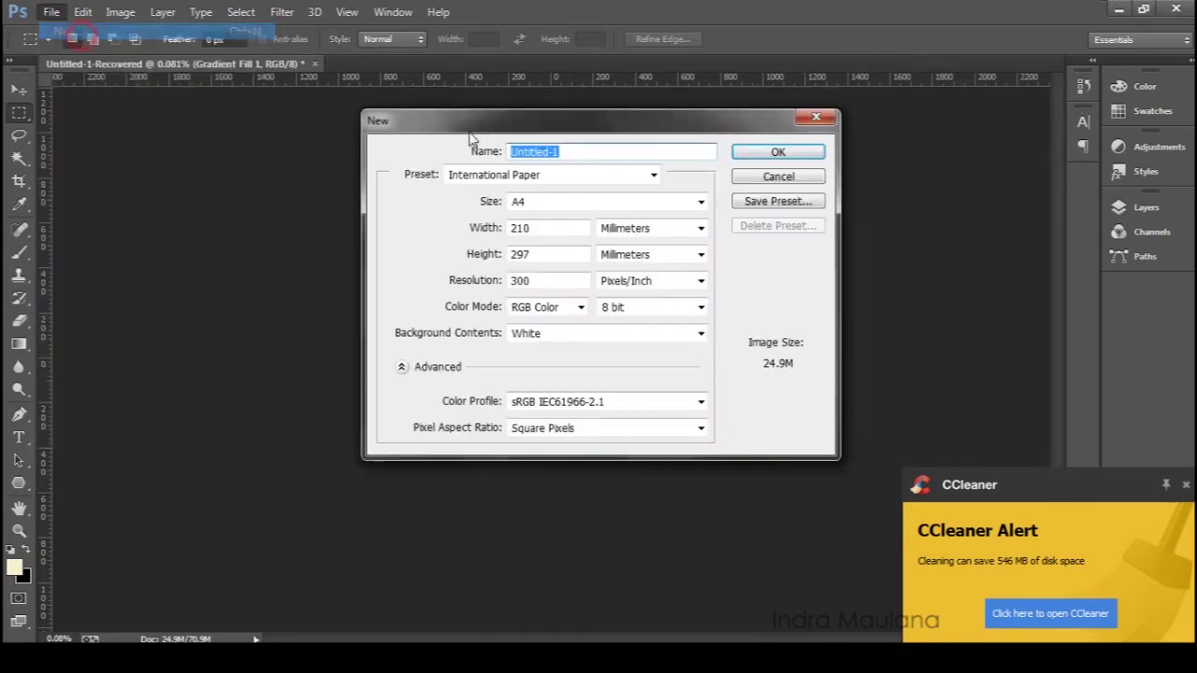
click(1184, 488)
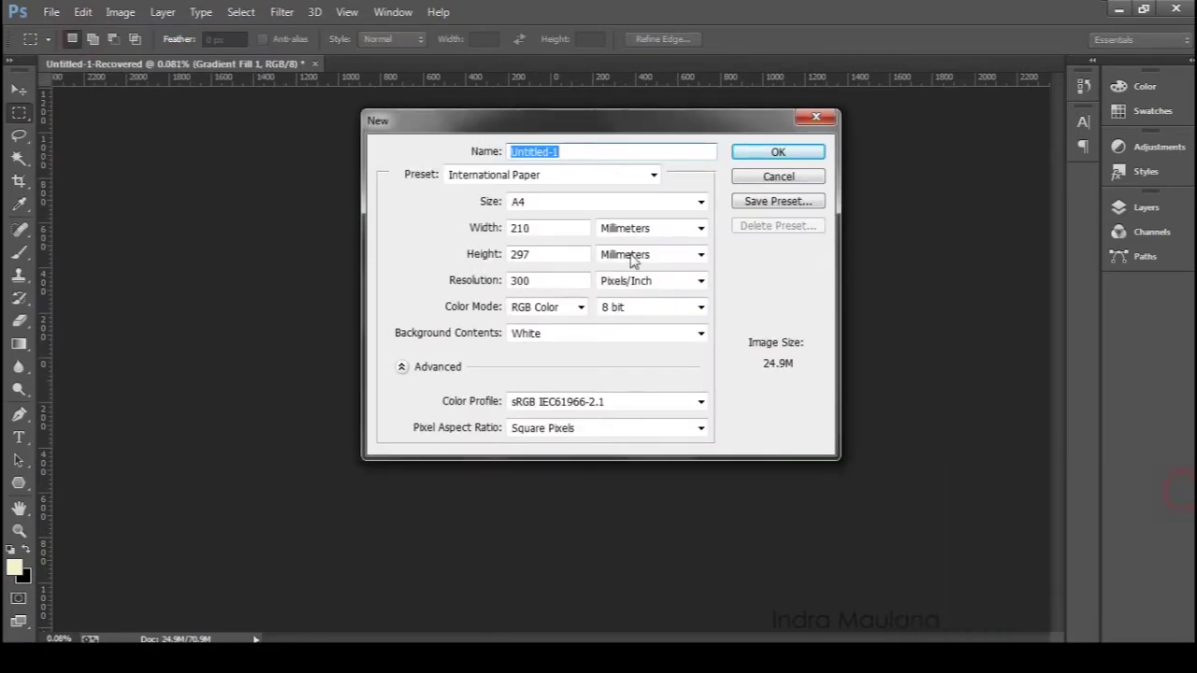
double_click(543, 227)
click(526, 201)
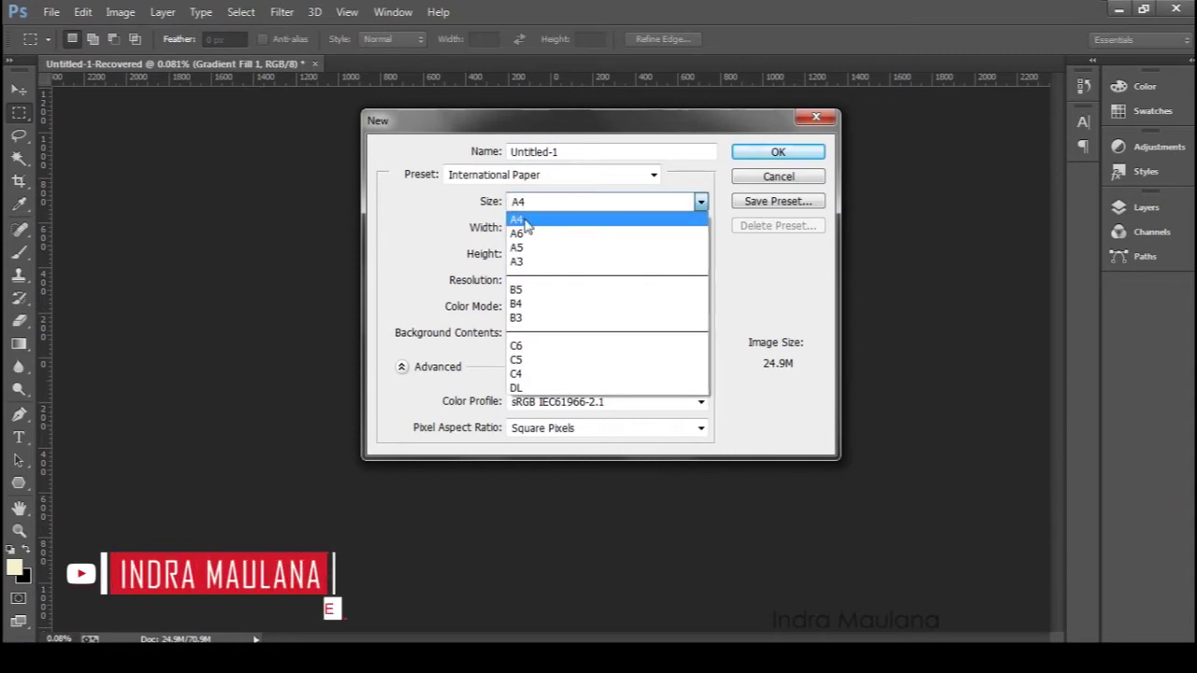
click(521, 217)
click(754, 155)
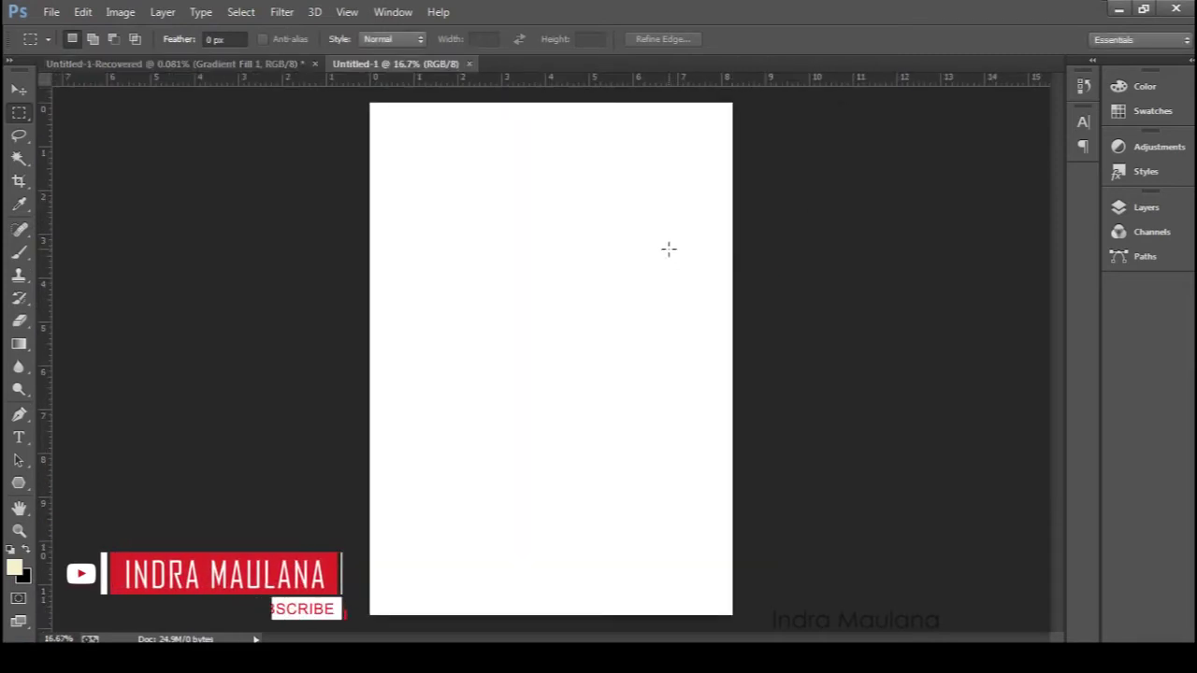
Step: Add a Gradient Fill layer starting from the saved orange custom gradient
click(1185, 60)
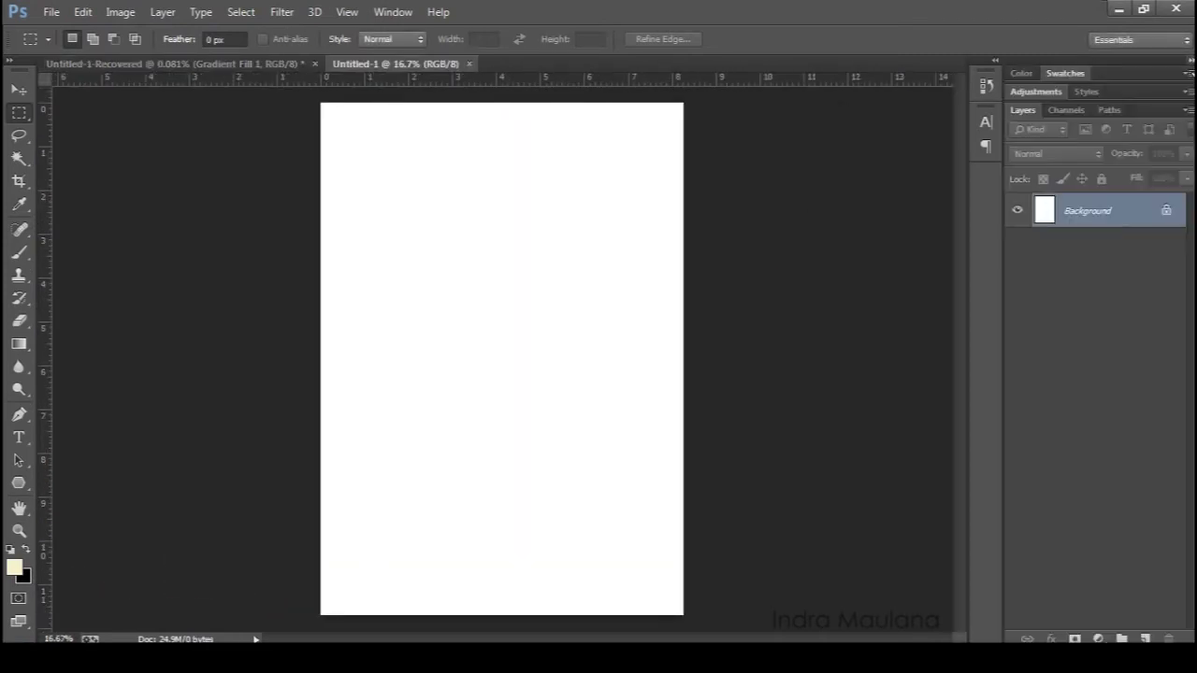
click(1098, 639)
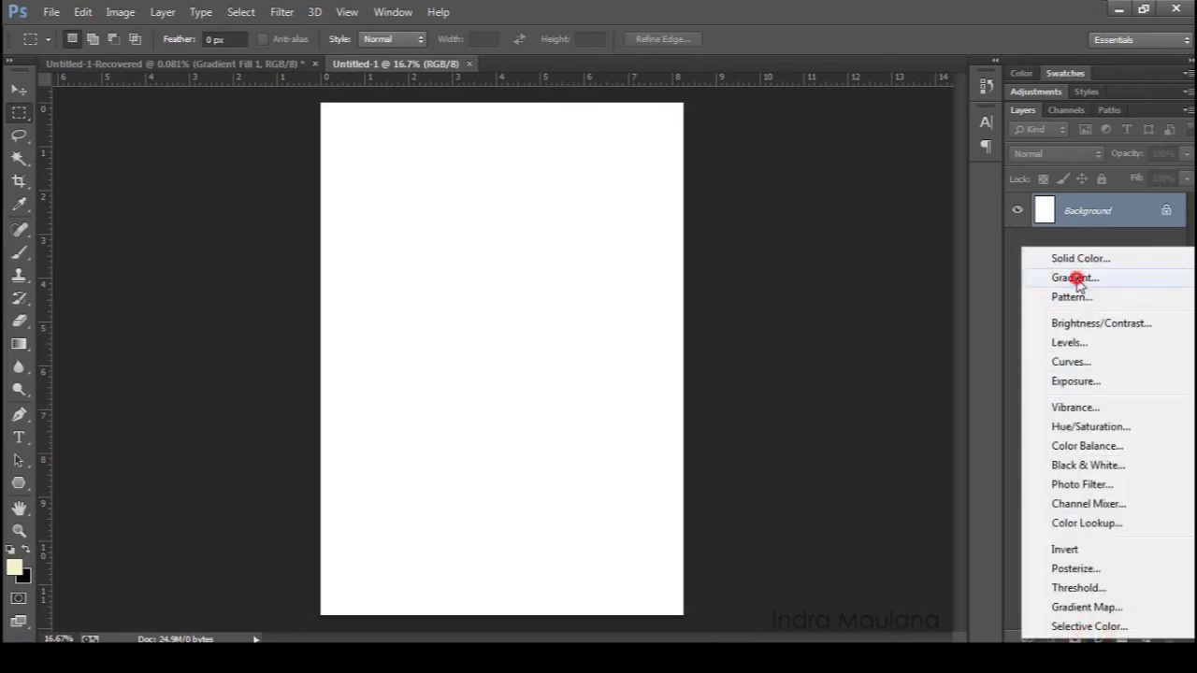
click(1077, 281)
click(1040, 170)
click(800, 207)
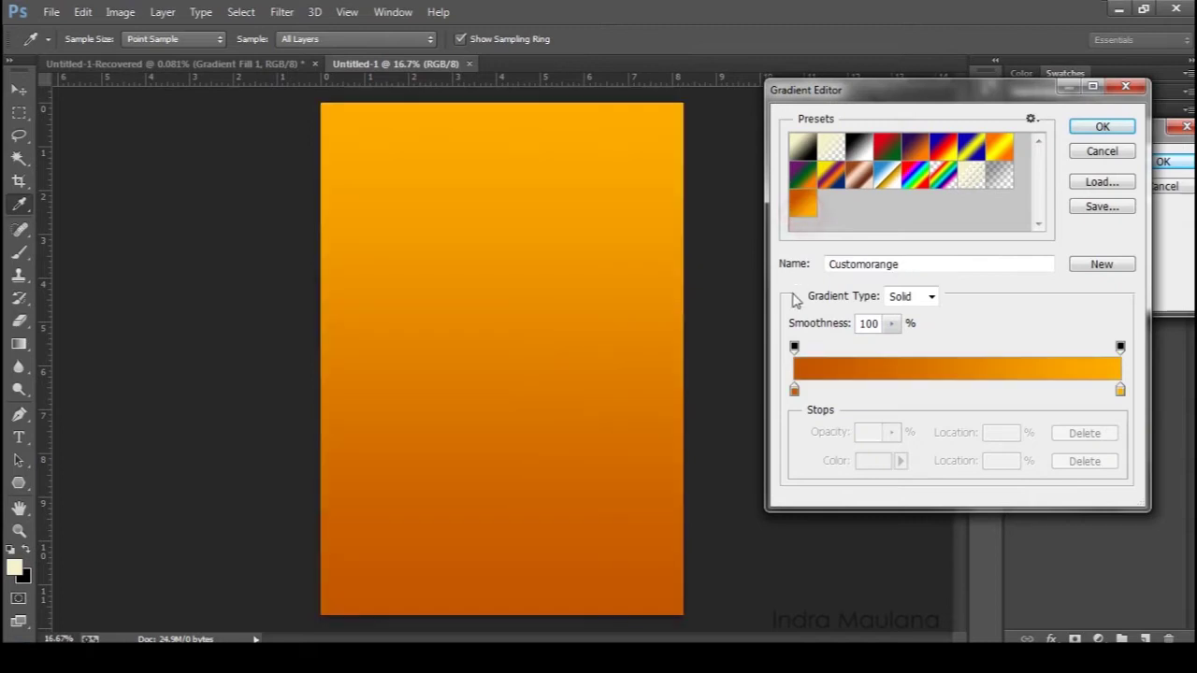
Step: Set the gradient's left stop to c45400 and its right stop to ffae00
double_click(794, 390)
click(980, 436)
double_click(980, 435)
click(1069, 190)
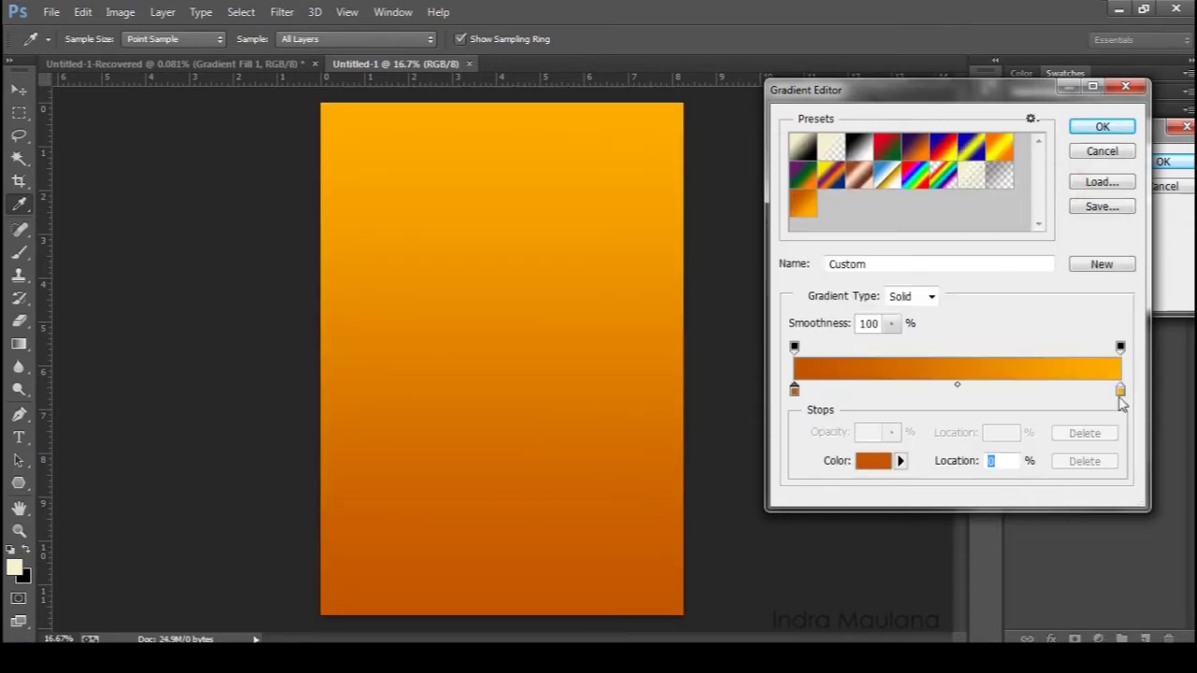
double_click(1120, 393)
double_click(975, 436)
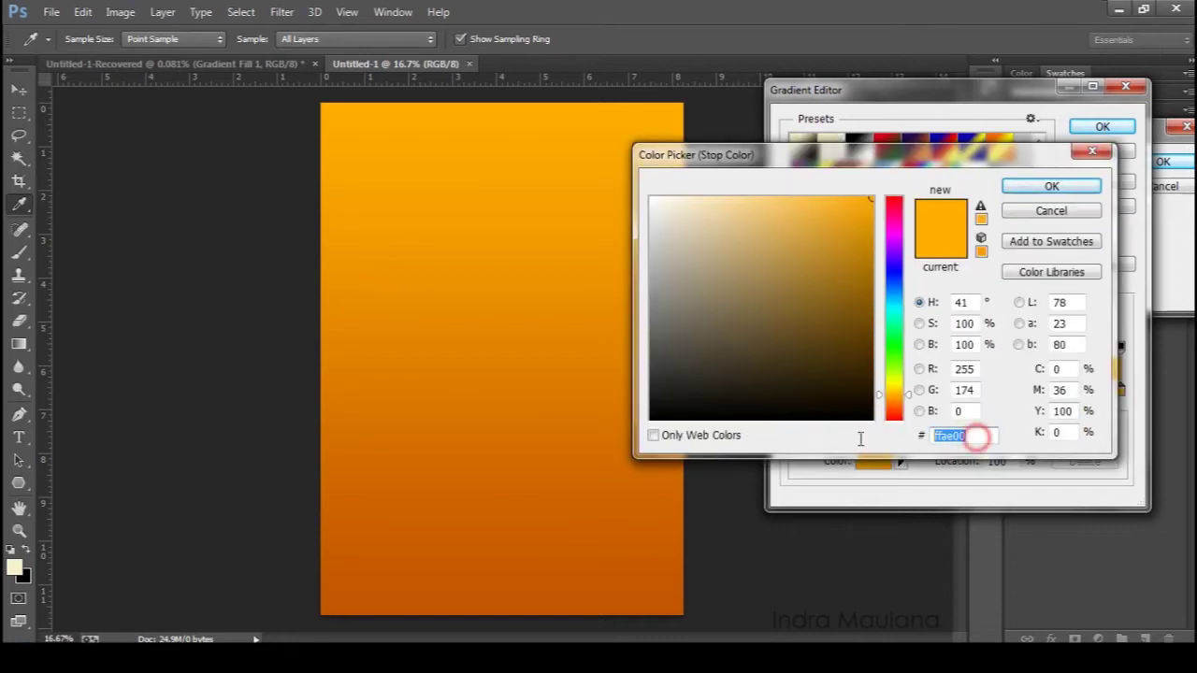
click(1074, 192)
click(1103, 126)
Step: Make the gradient Radial and Reversed, move its bright centre lower, and confirm
click(1033, 190)
click(1029, 223)
click(1000, 278)
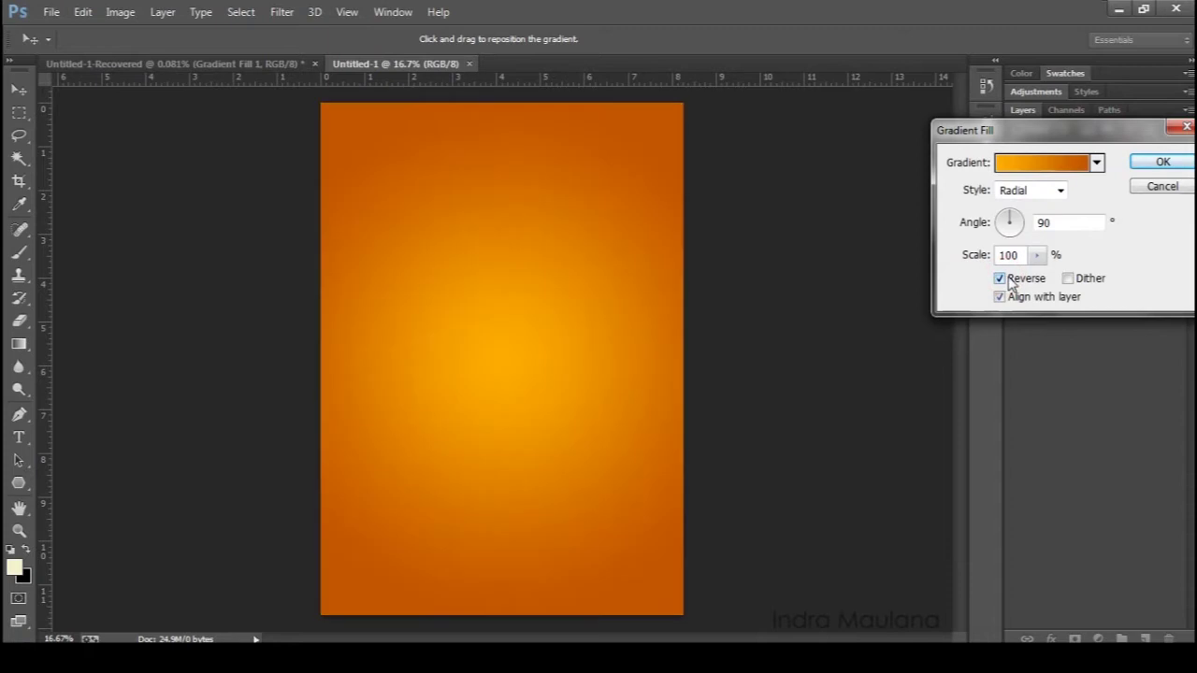
drag(487, 356, 487, 404)
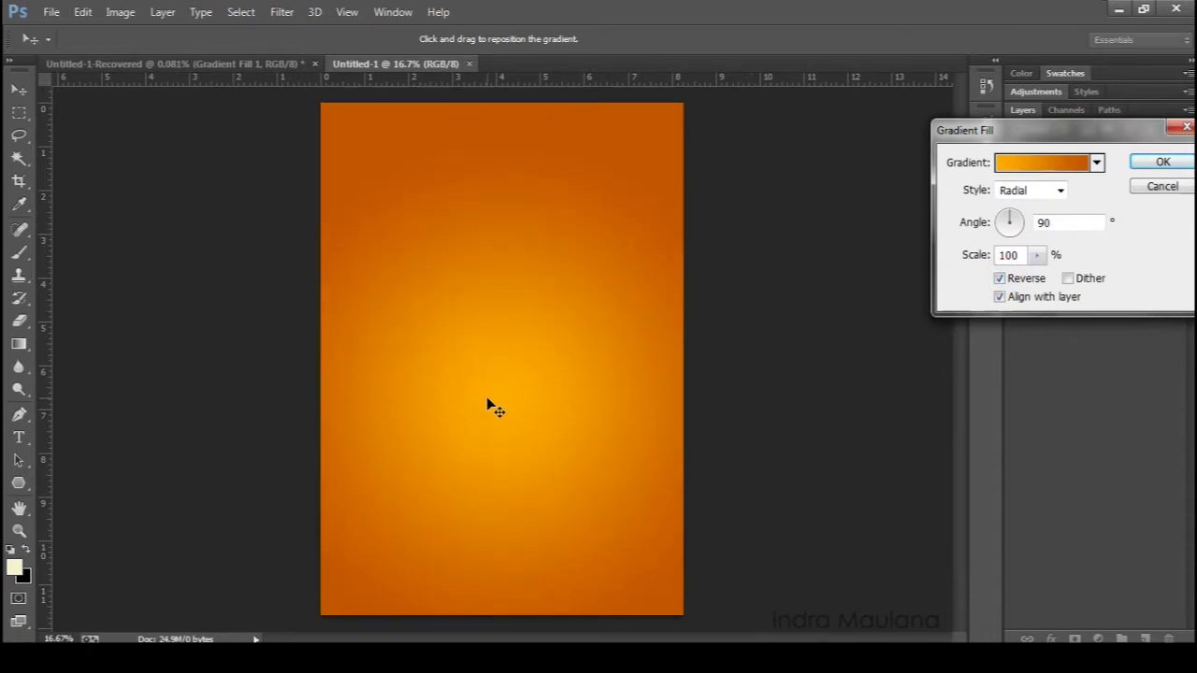
click(1162, 162)
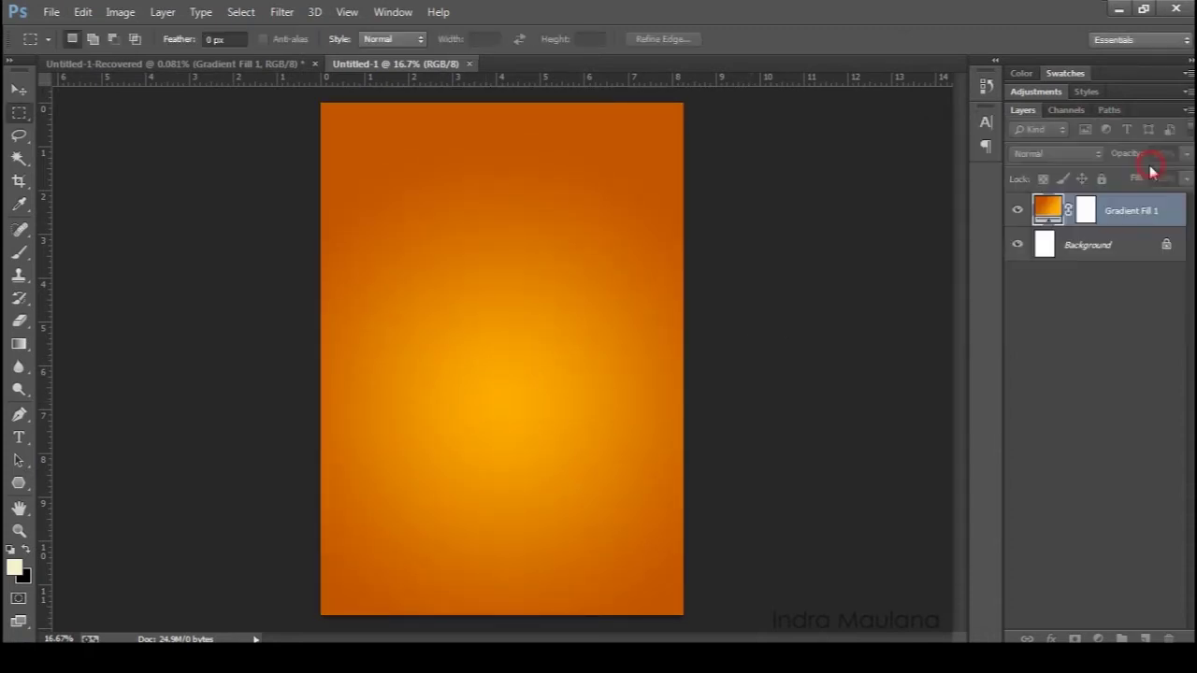
Step: Place the oranges-with-leaves photo, move it slightly down and scale it to about 76%
click(18, 90)
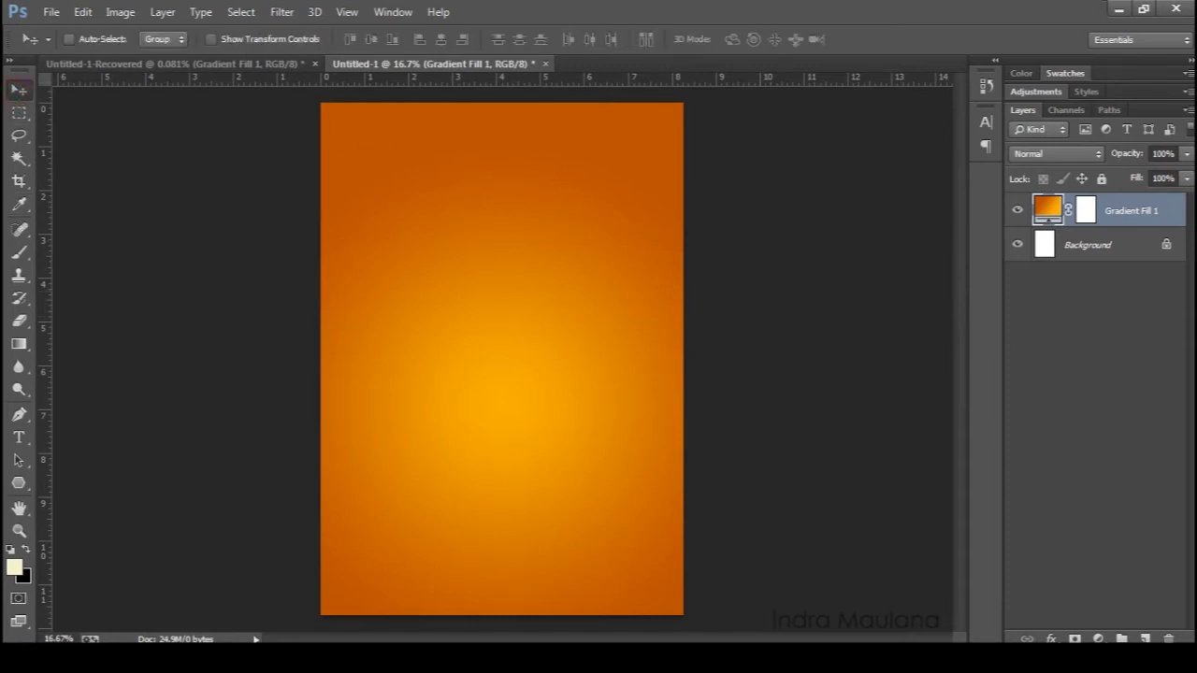
key(m)
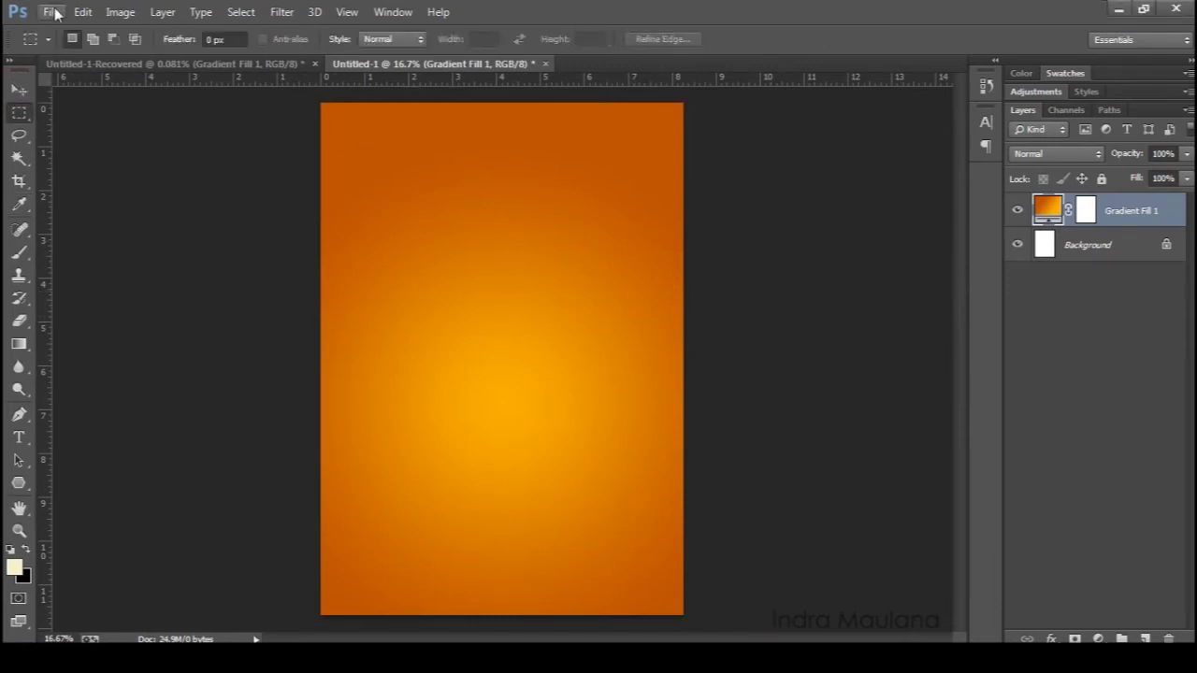
click(51, 11)
click(95, 298)
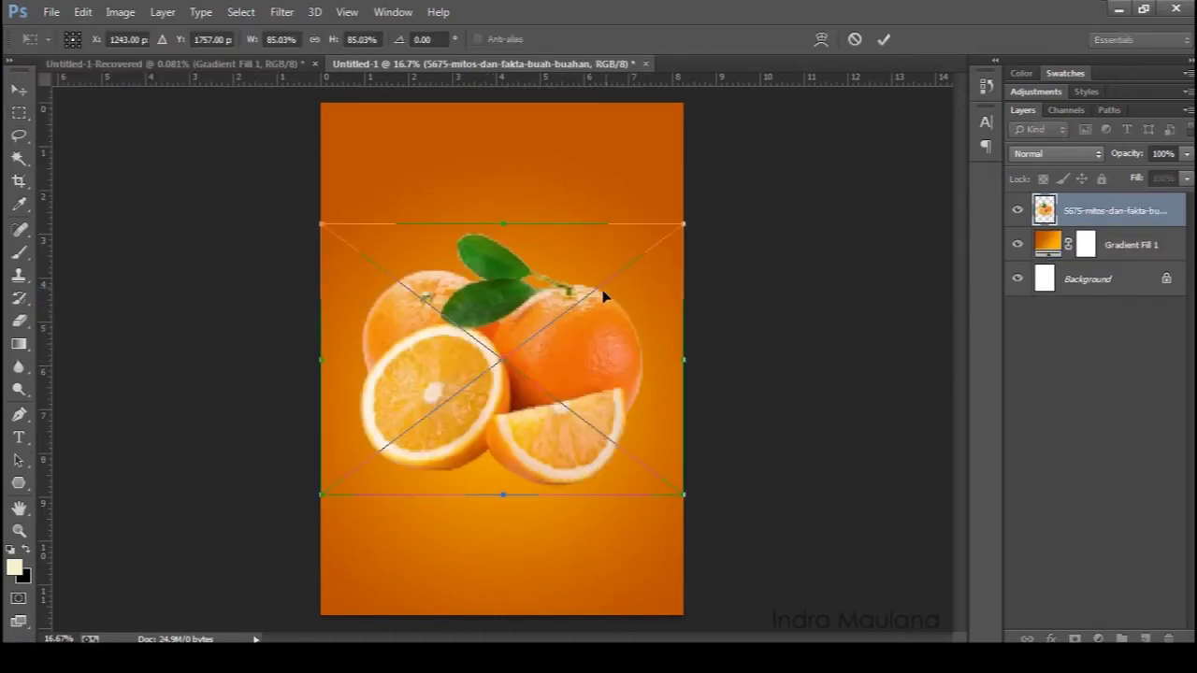
drag(603, 297, 599, 327)
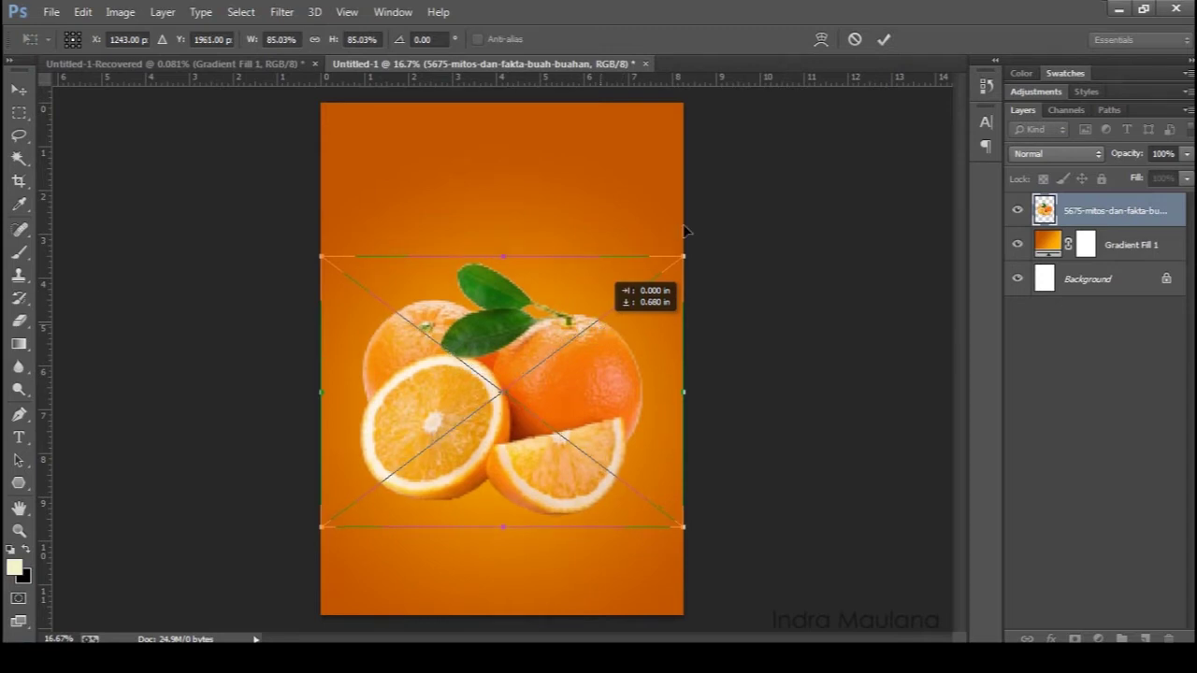
drag(684, 256, 668, 271)
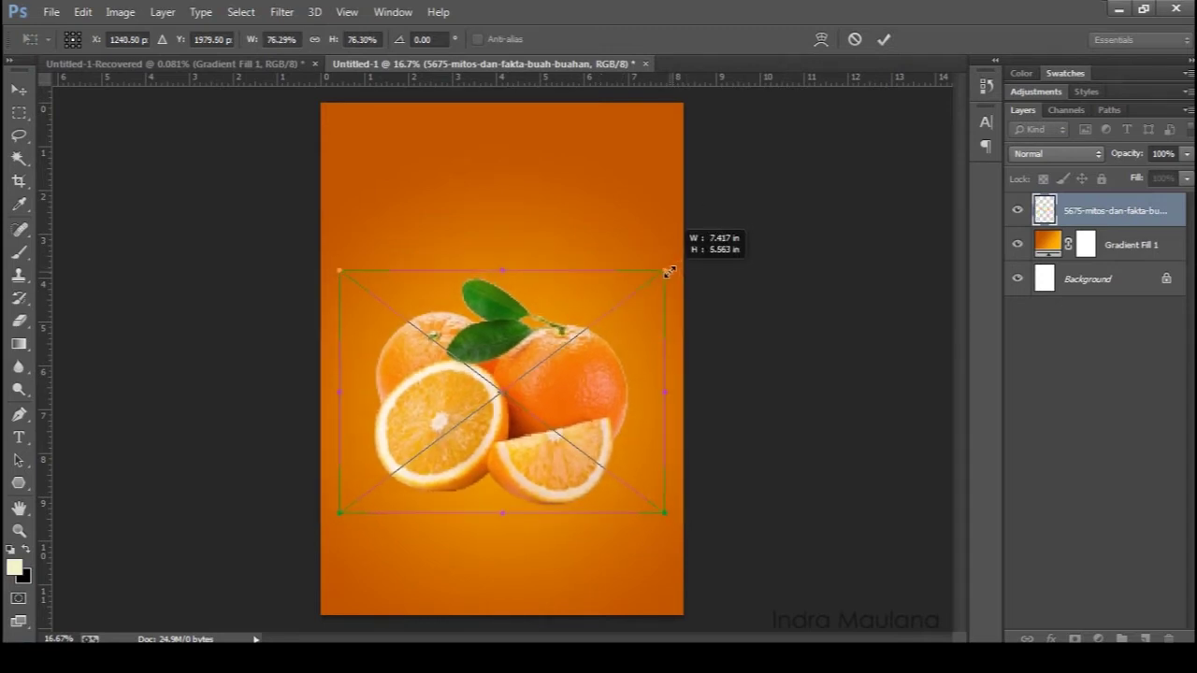
click(883, 39)
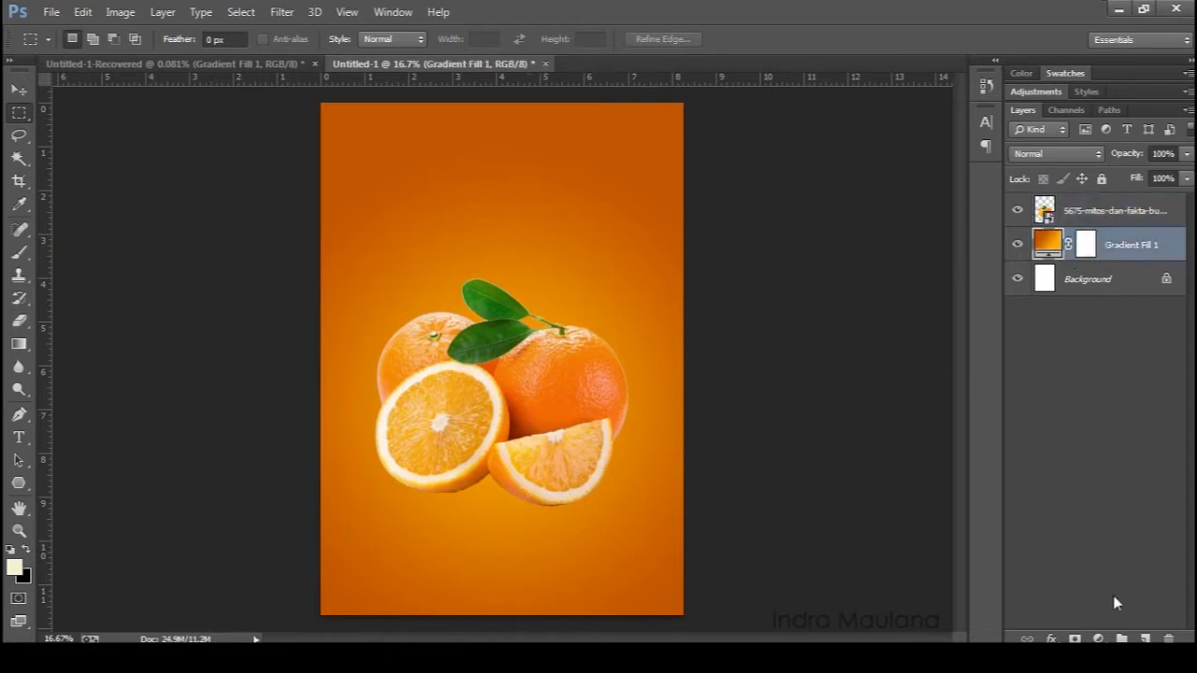
Step: On a new layer, paint a black soft-brush shadow under the oranges in Overlay mode
click(1143, 636)
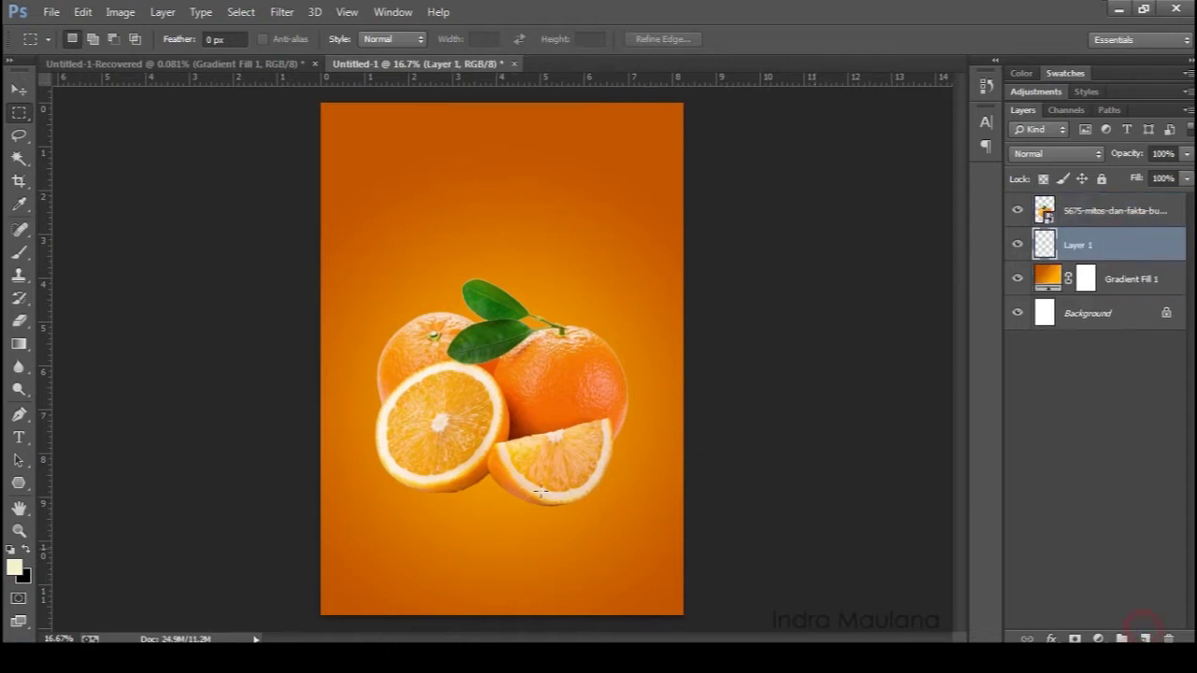
click(20, 253)
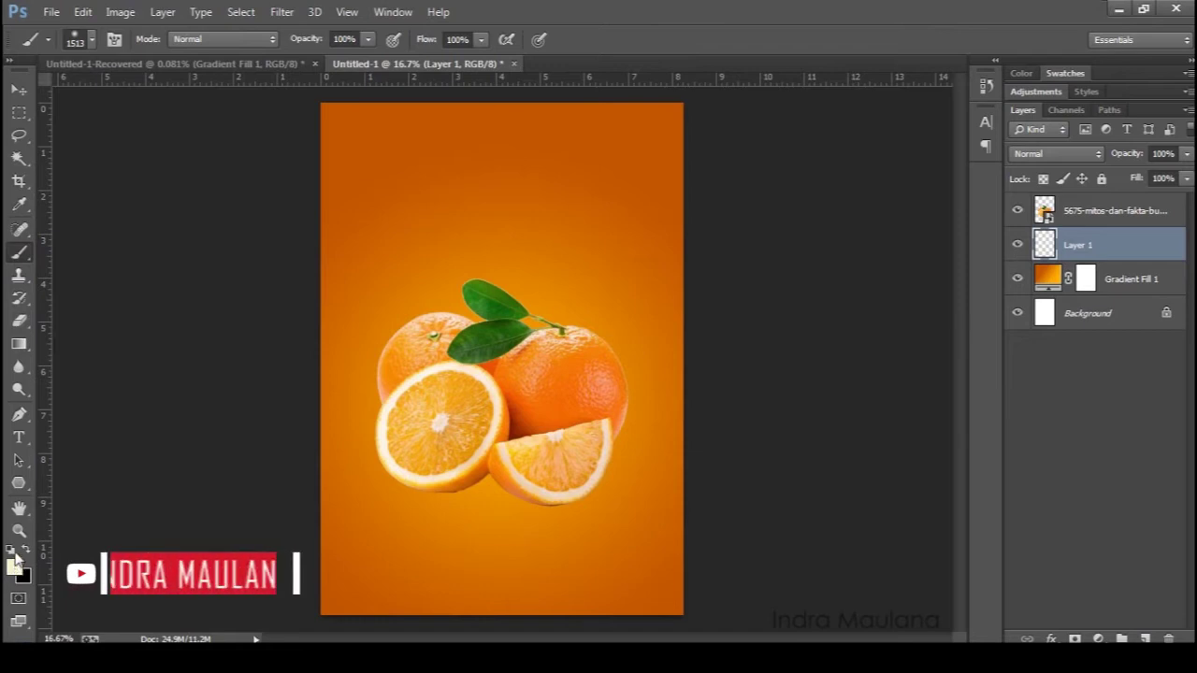
key(d)
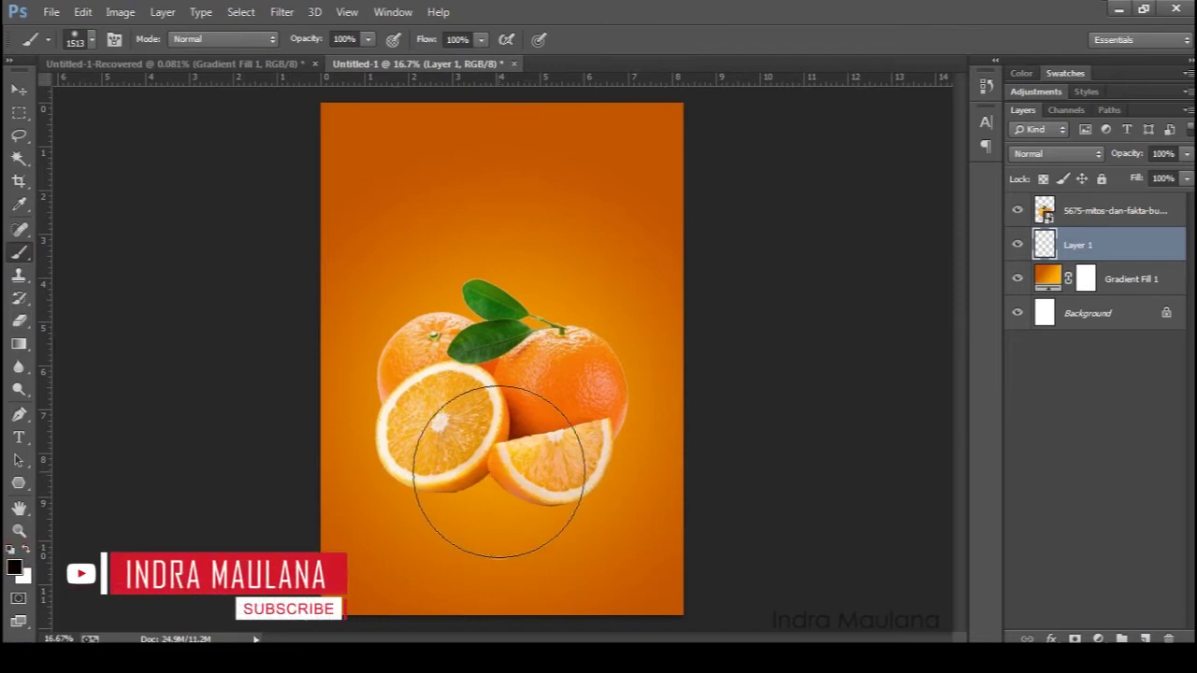
click(503, 505)
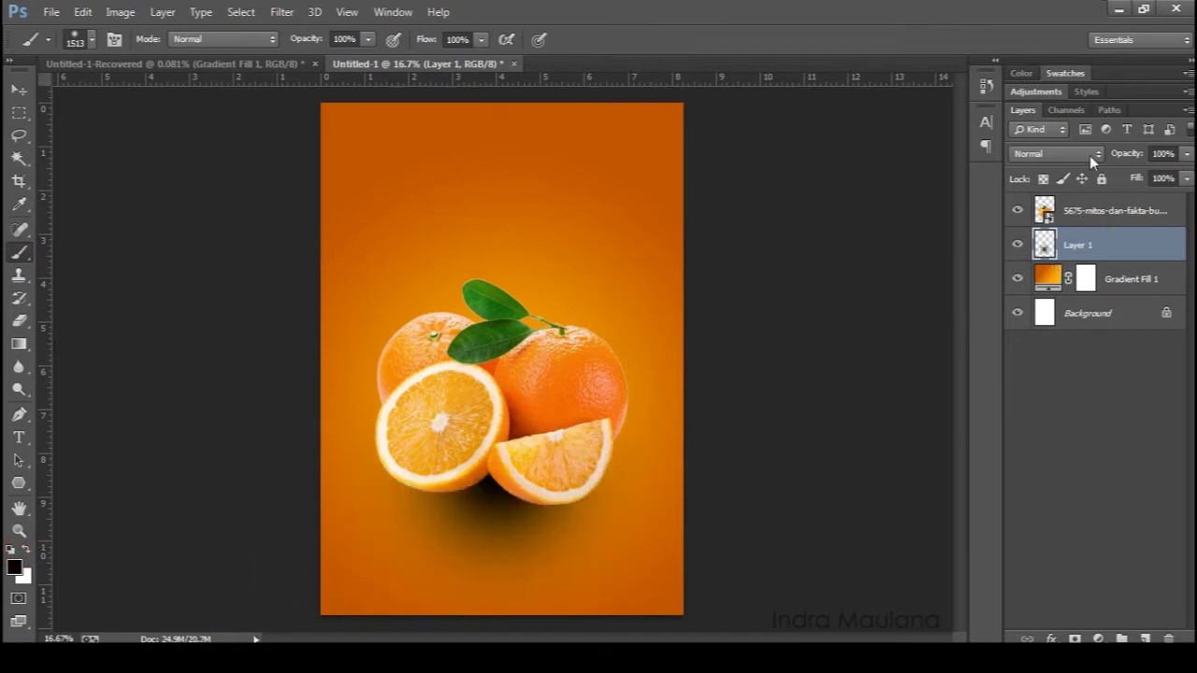
click(1089, 155)
click(1025, 379)
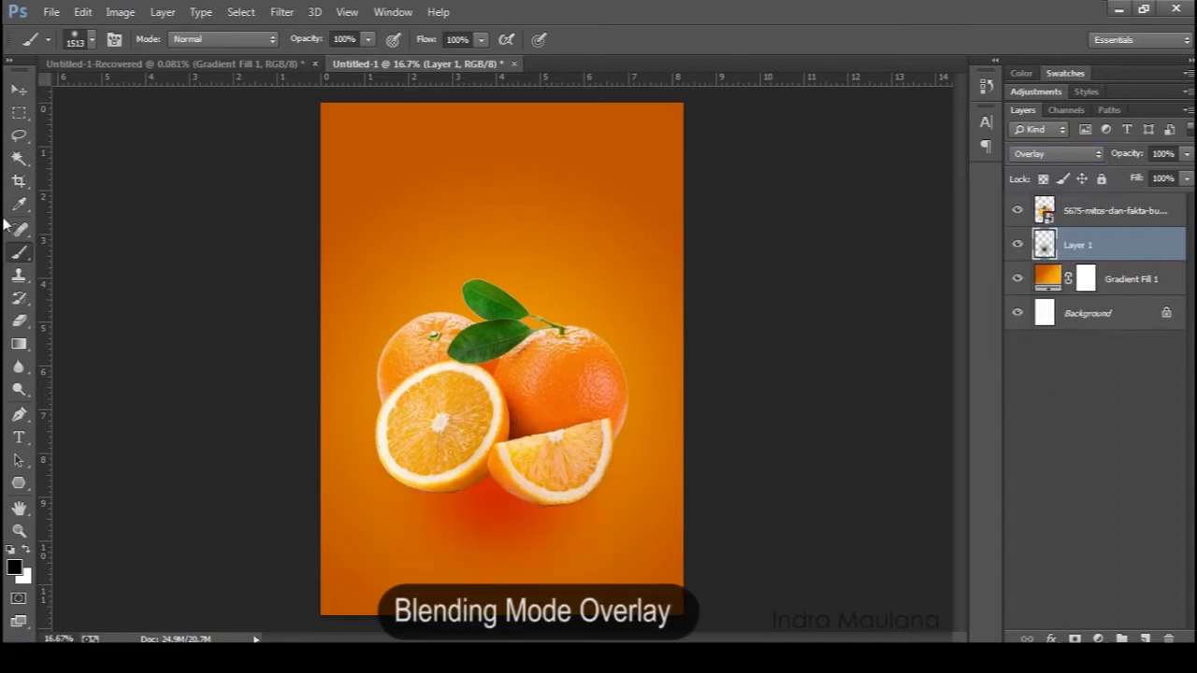
Step: Stretch the shadow wide and flat below the oranges and set its opacity to 83%
click(19, 90)
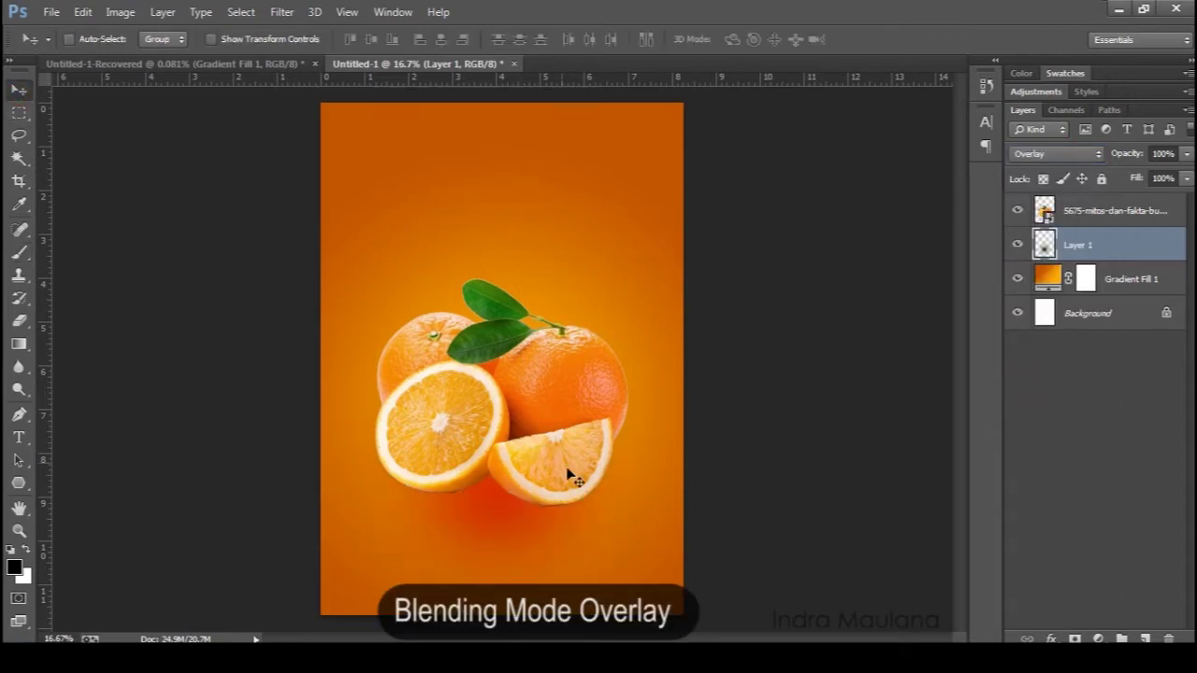
key(ctrl+t)
drag(685, 457, 864, 453)
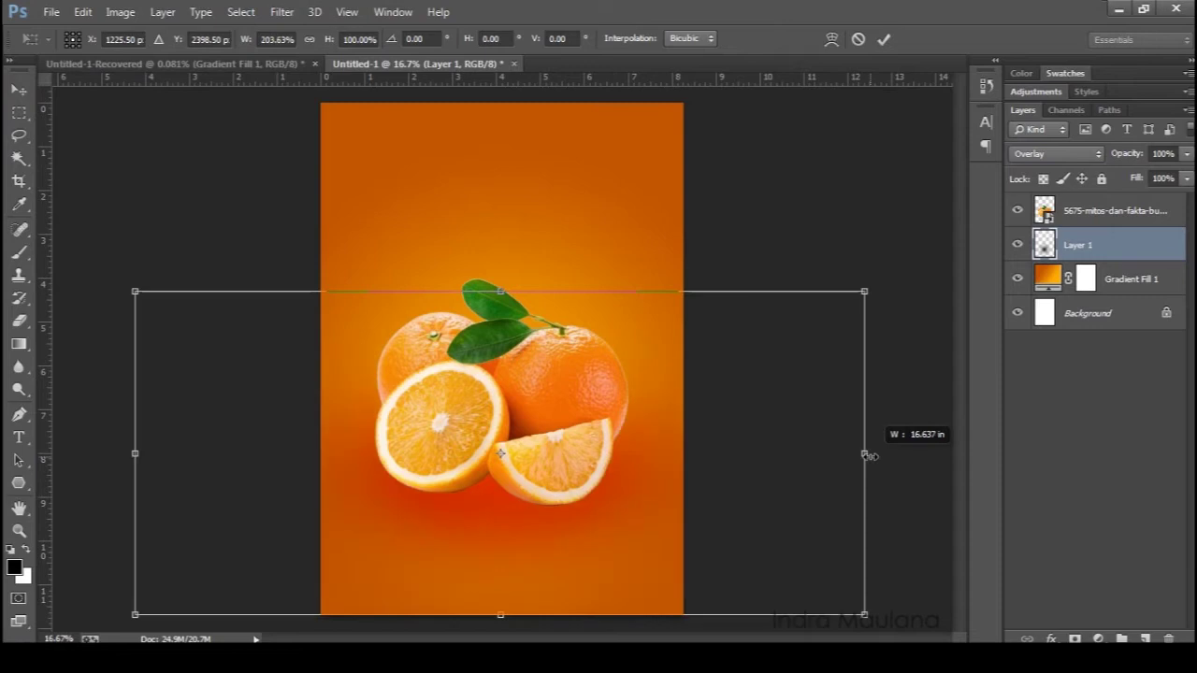
mouse_move(513, 291)
mouse_down()
mouse_move(513, 371)
mouse_move(552, 420)
mouse_move(539, 401)
mouse_move(498, 403)
mouse_up()
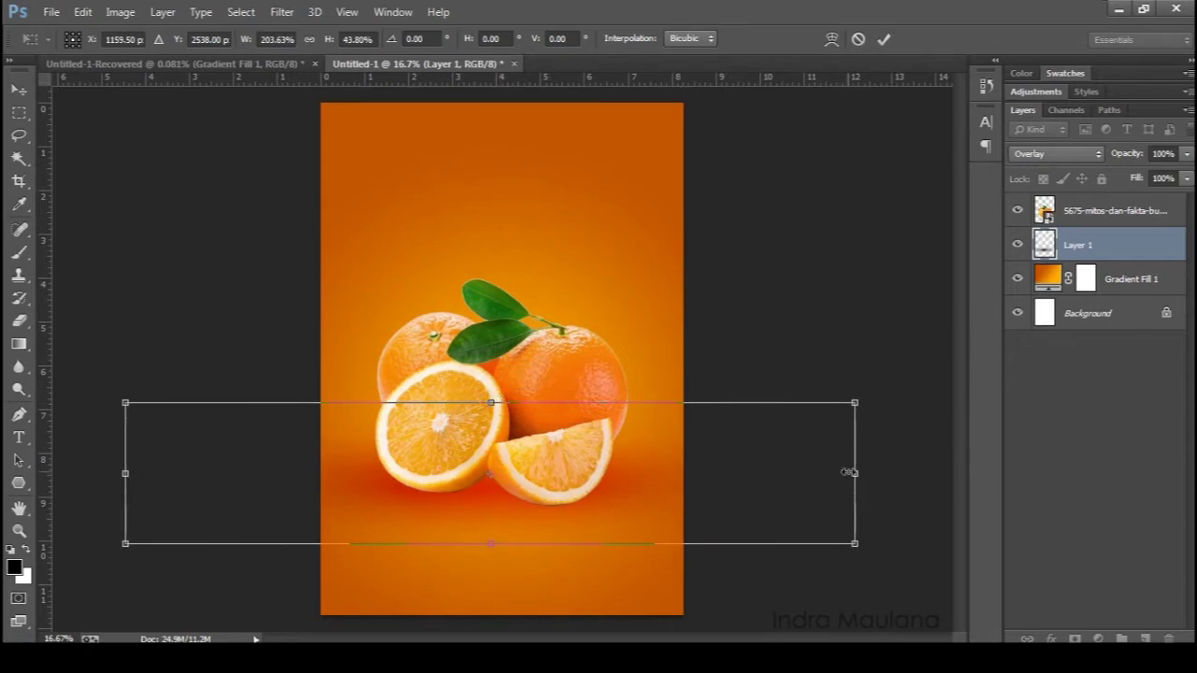
drag(854, 474, 796, 473)
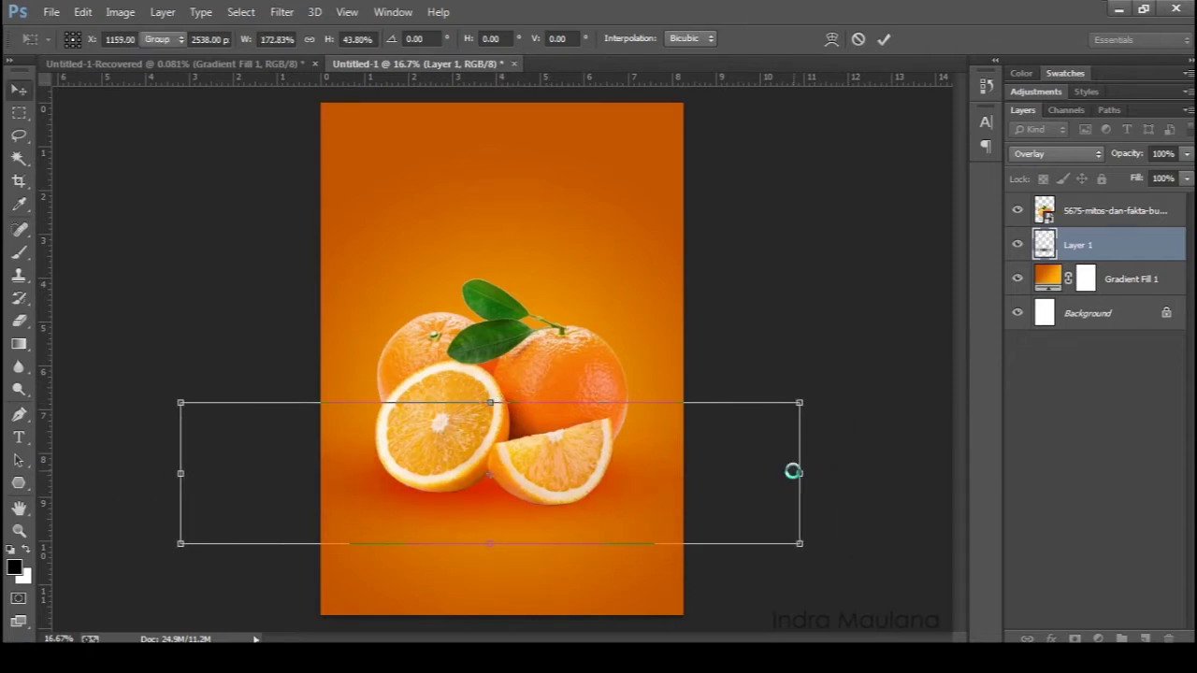
key(Return)
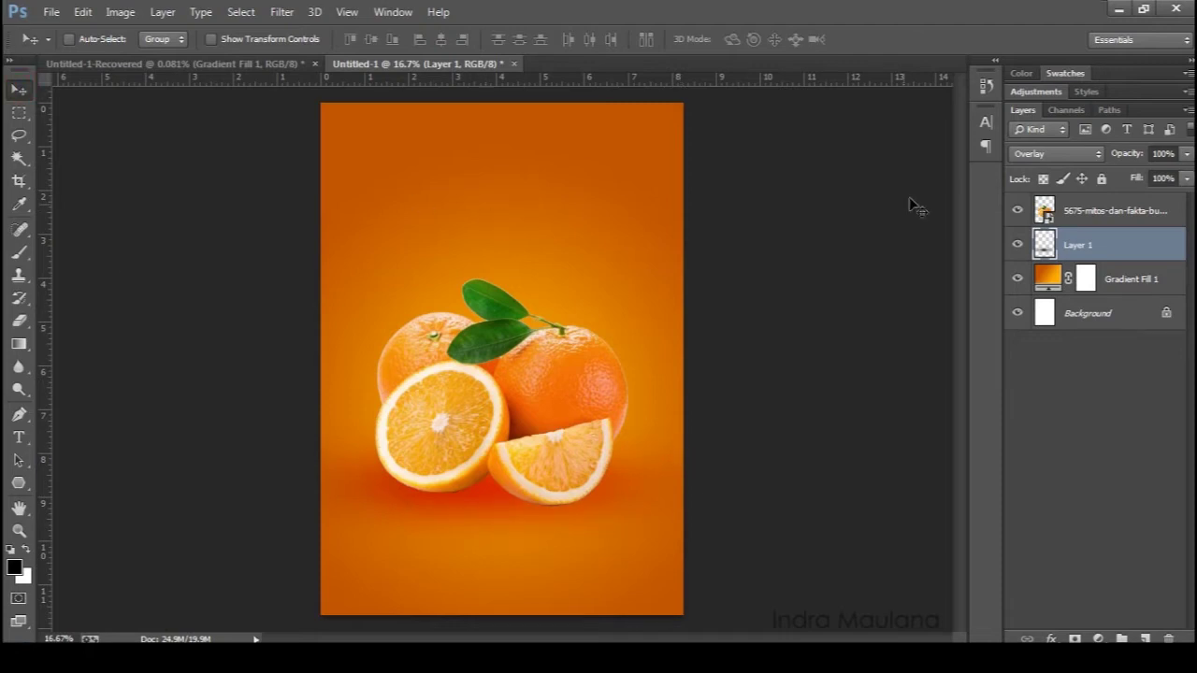
drag(1114, 157, 1101, 159)
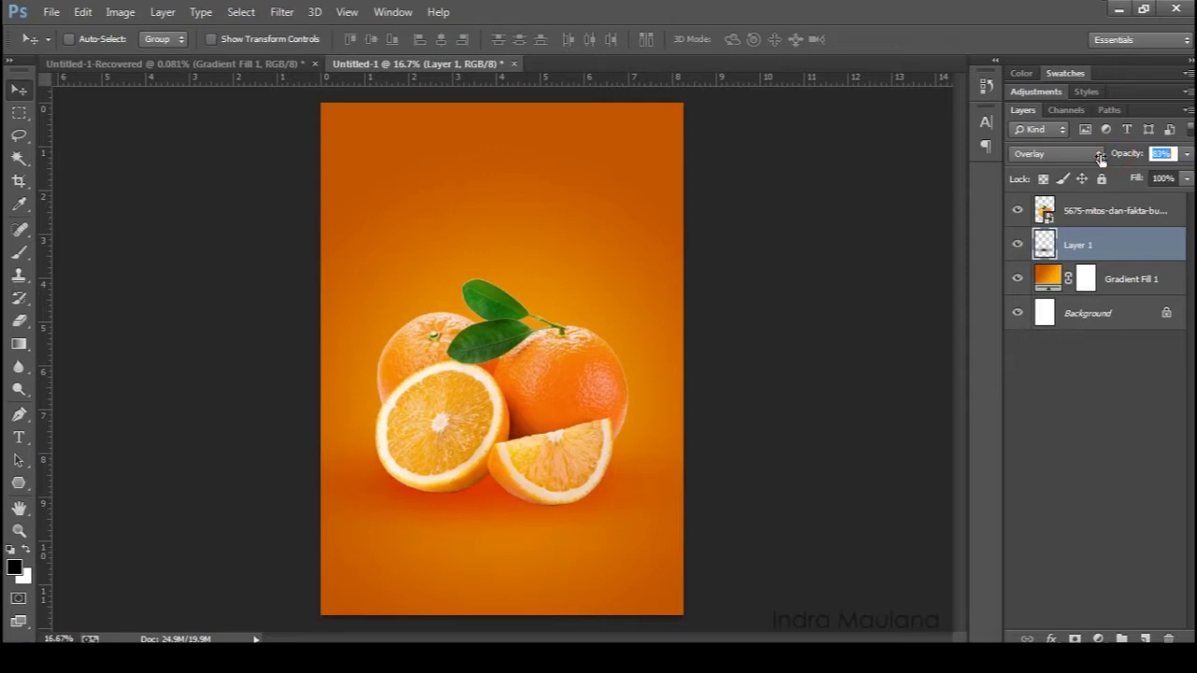
click(561, 407)
Step: Add a new layer above the oranges and load the 87 brush set, picking brush 215 at 1842 px
click(1079, 208)
click(1144, 638)
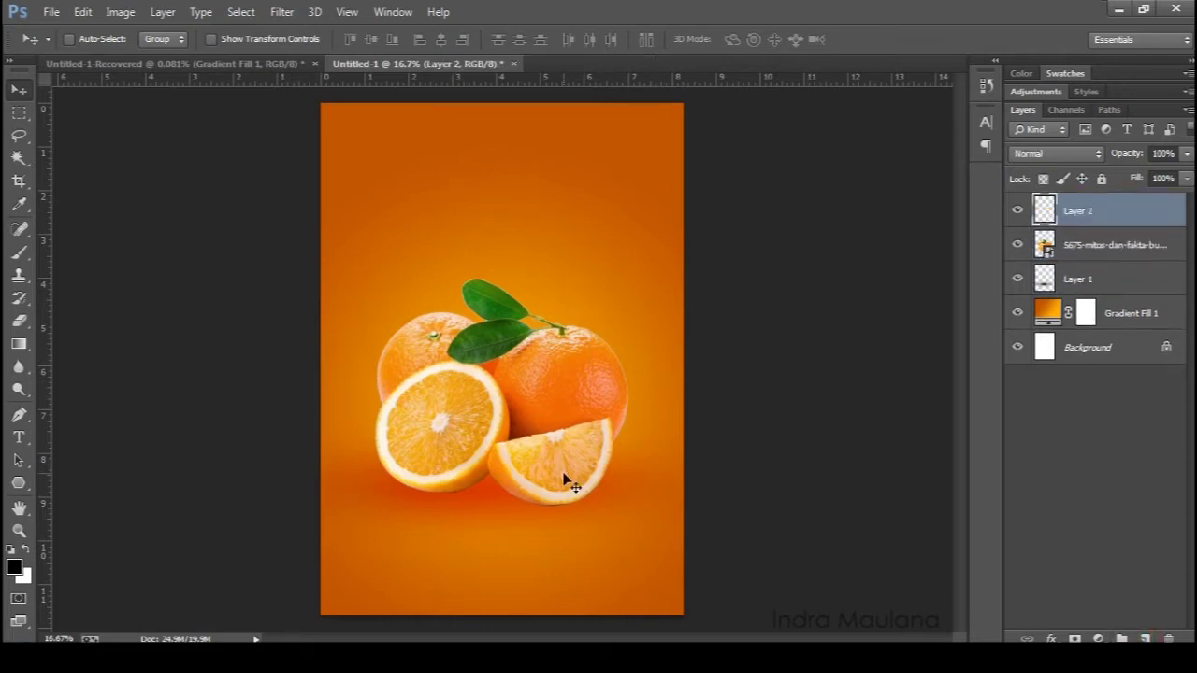
click(18, 252)
right_click(465, 249)
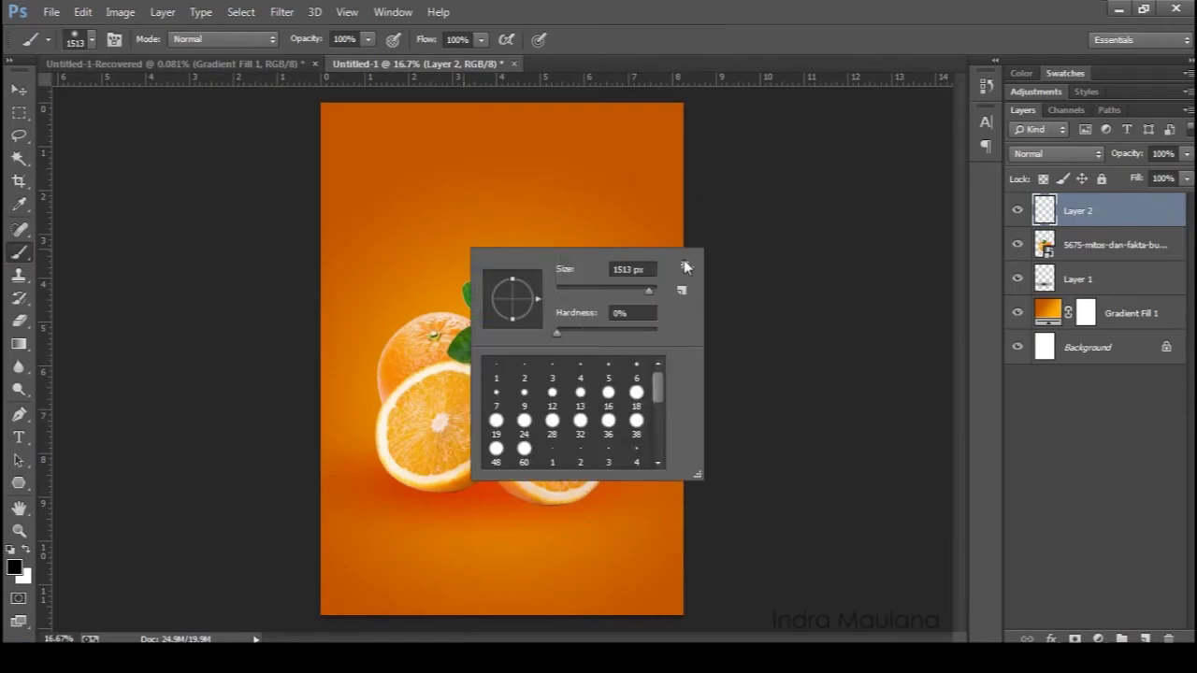
click(685, 268)
click(74, 417)
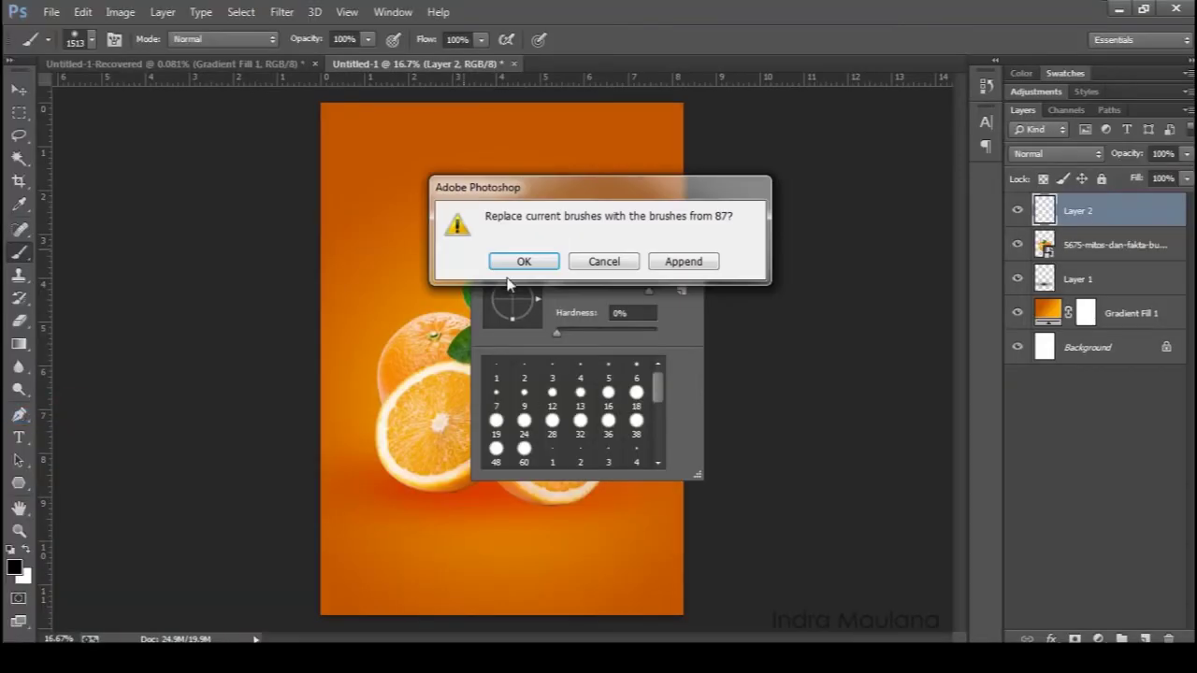
click(513, 265)
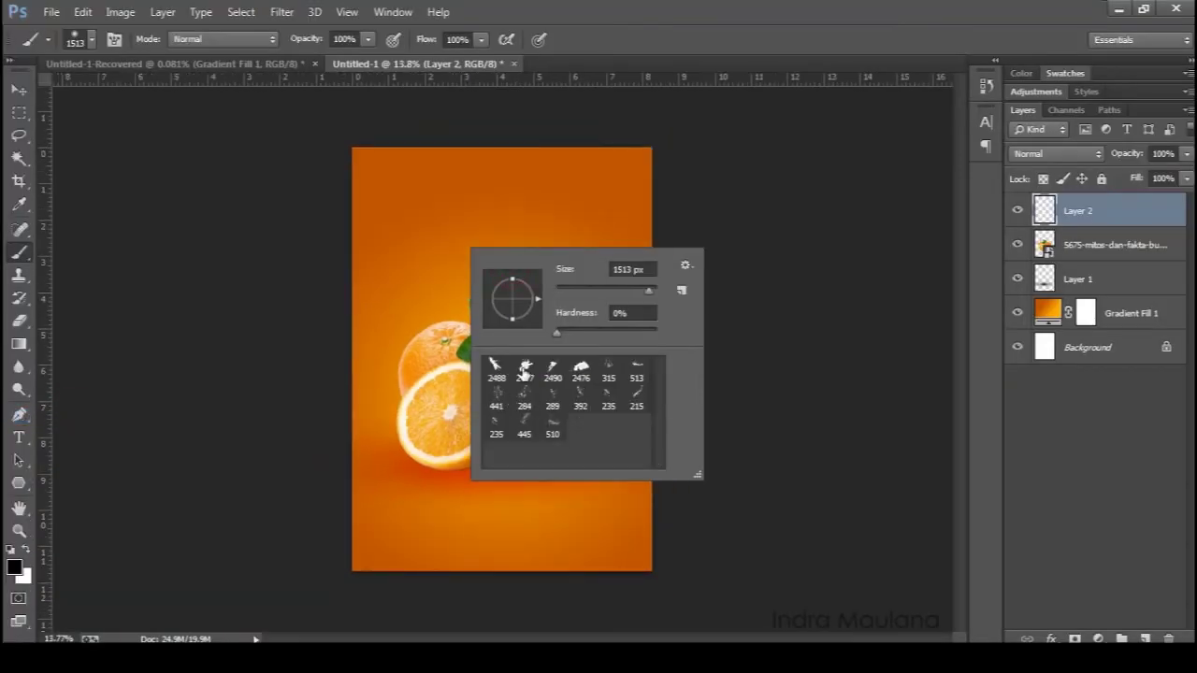
scroll(561, 402, up, 1)
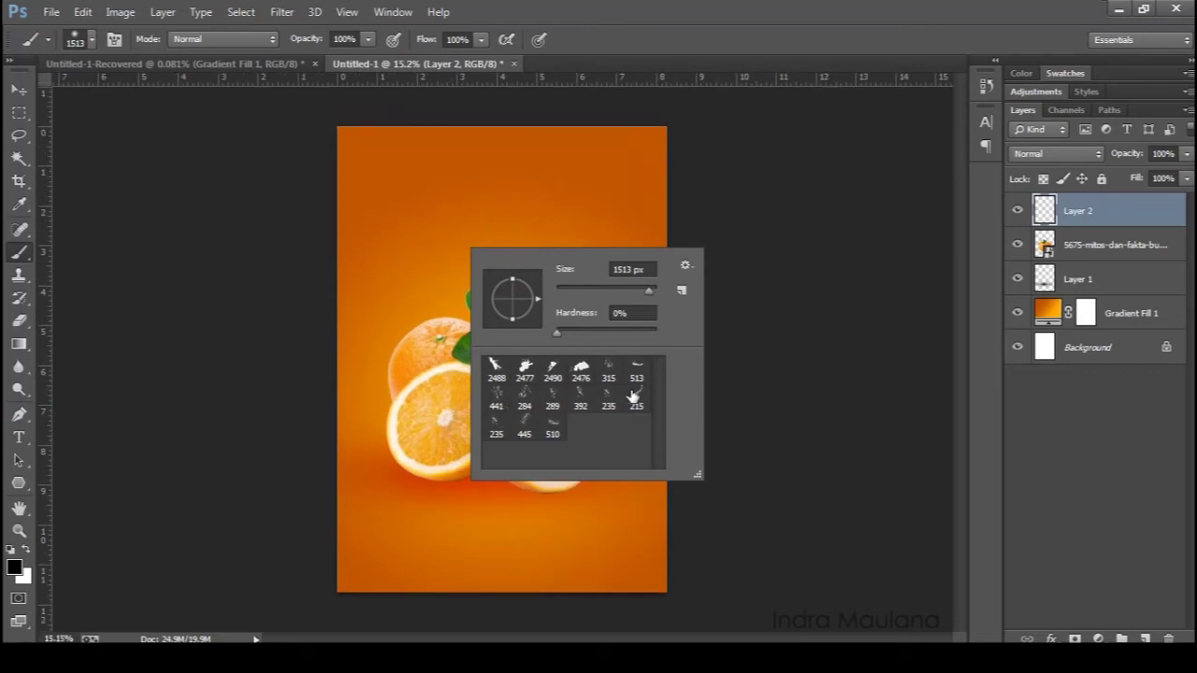
click(634, 398)
drag(636, 291, 649, 289)
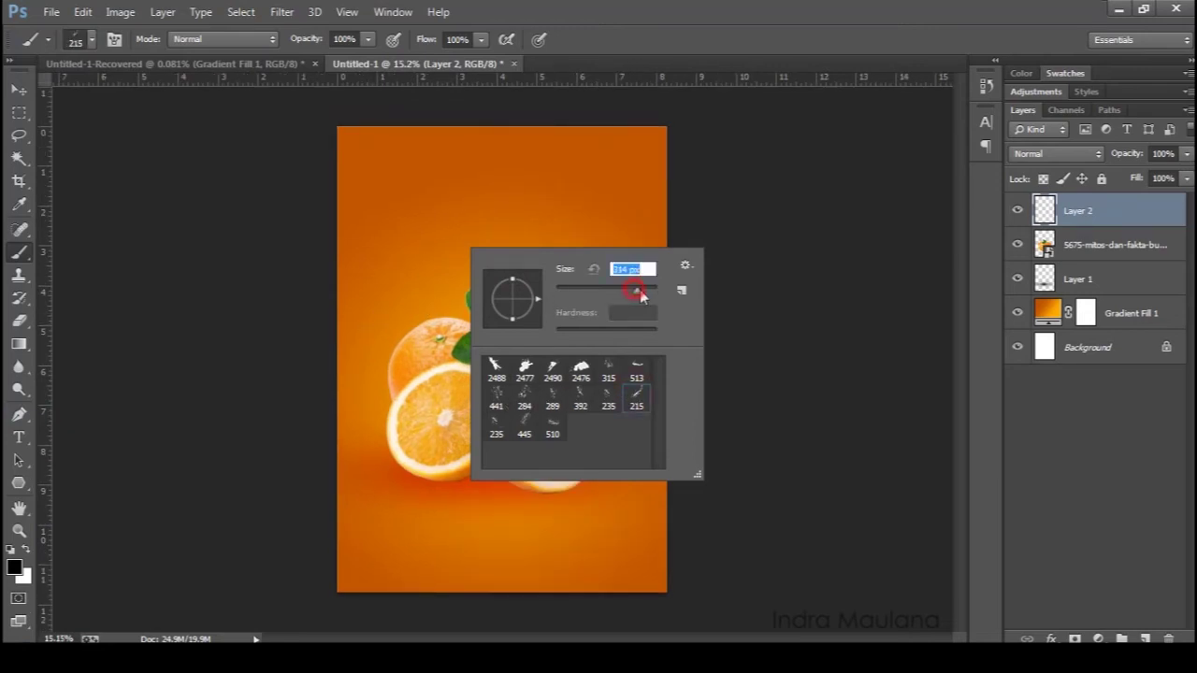
click(432, 311)
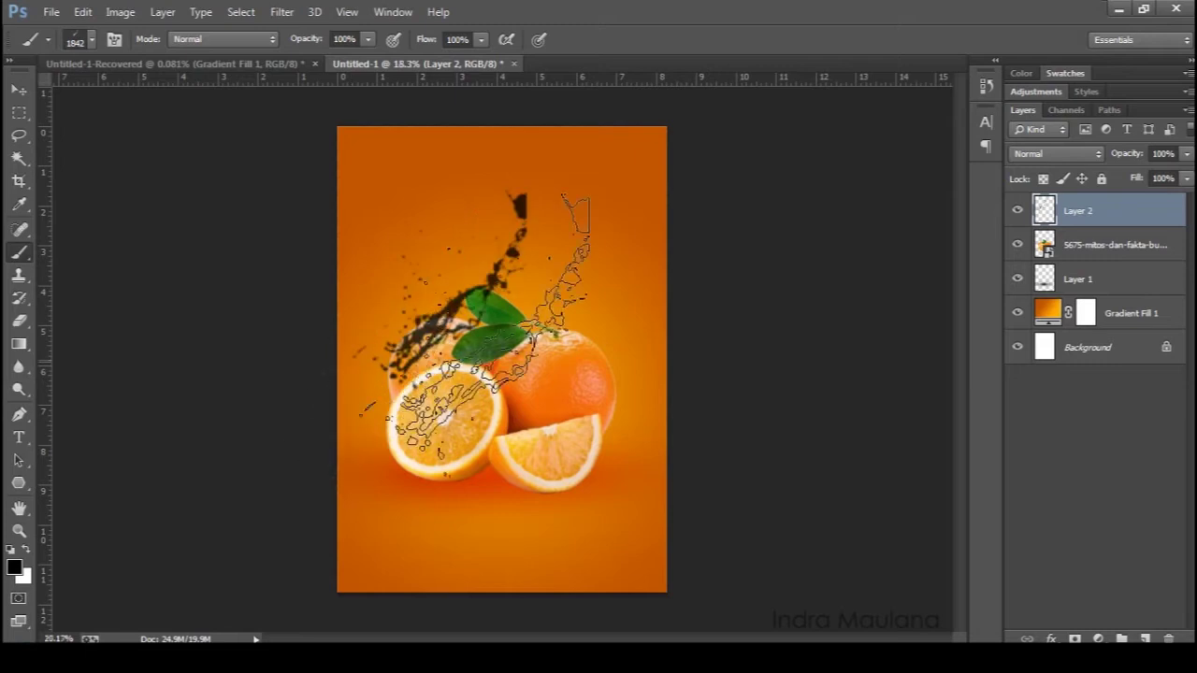
Step: Stamp a white milk splash and move it down over the right orange
scroll(468, 358, up, 4)
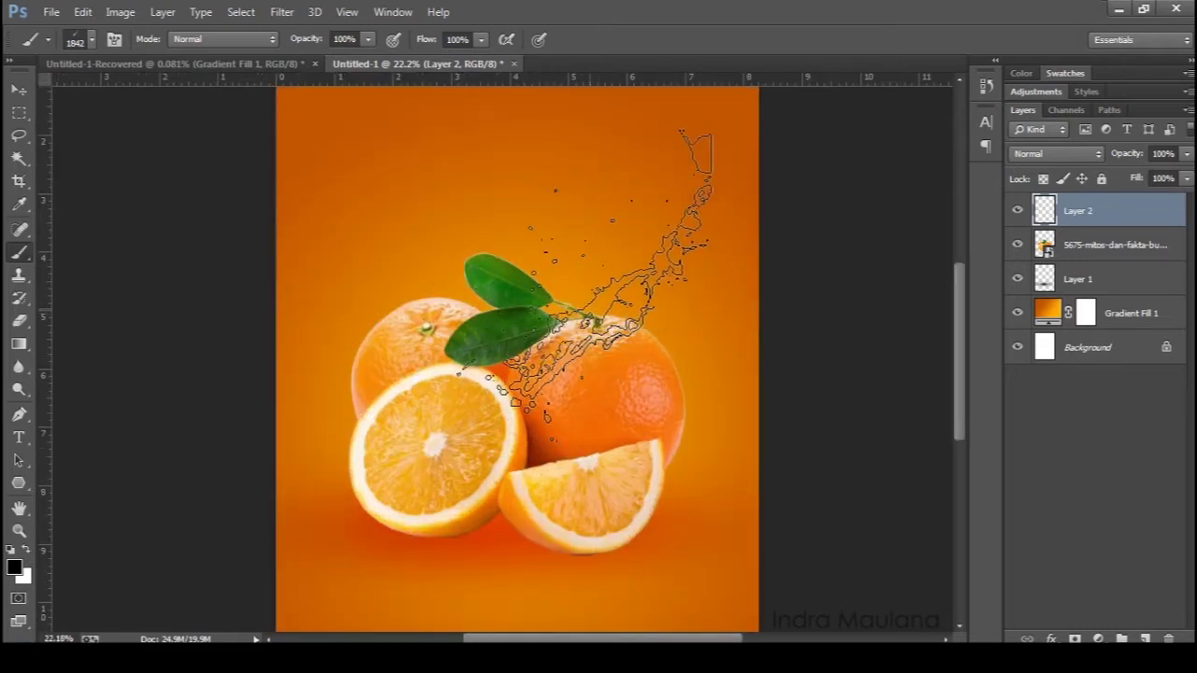
click(26, 552)
click(601, 308)
click(601, 309)
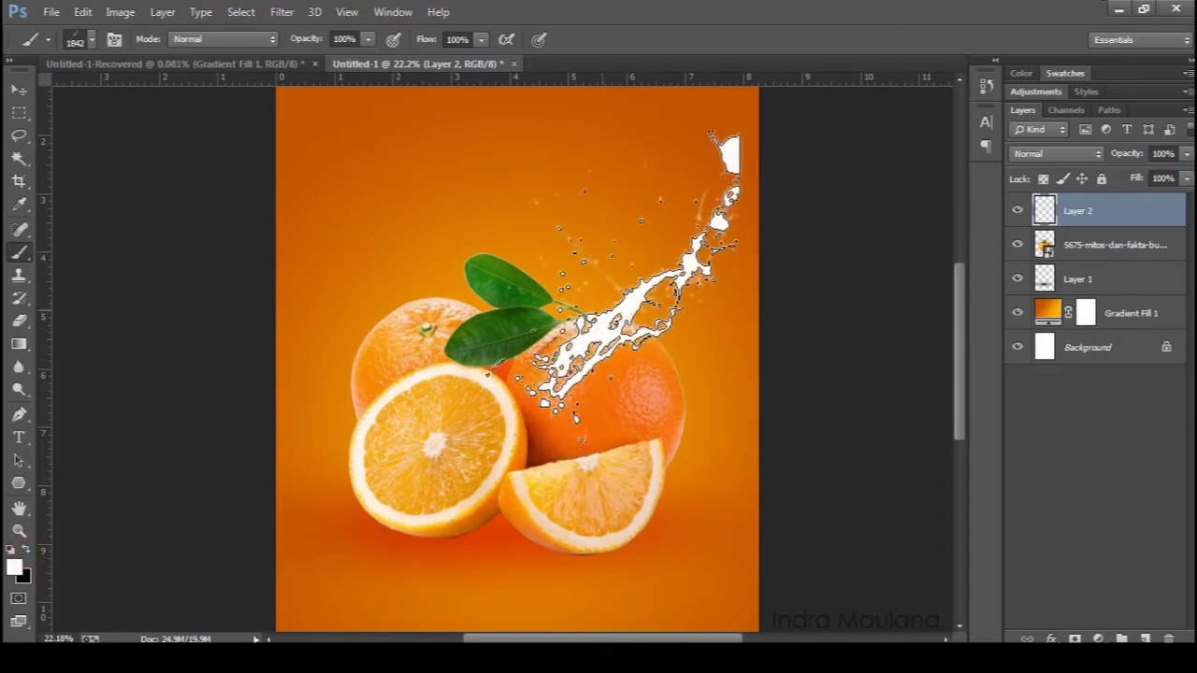
click(19, 88)
scroll(543, 327, down, 2)
scroll(620, 288, up, 1)
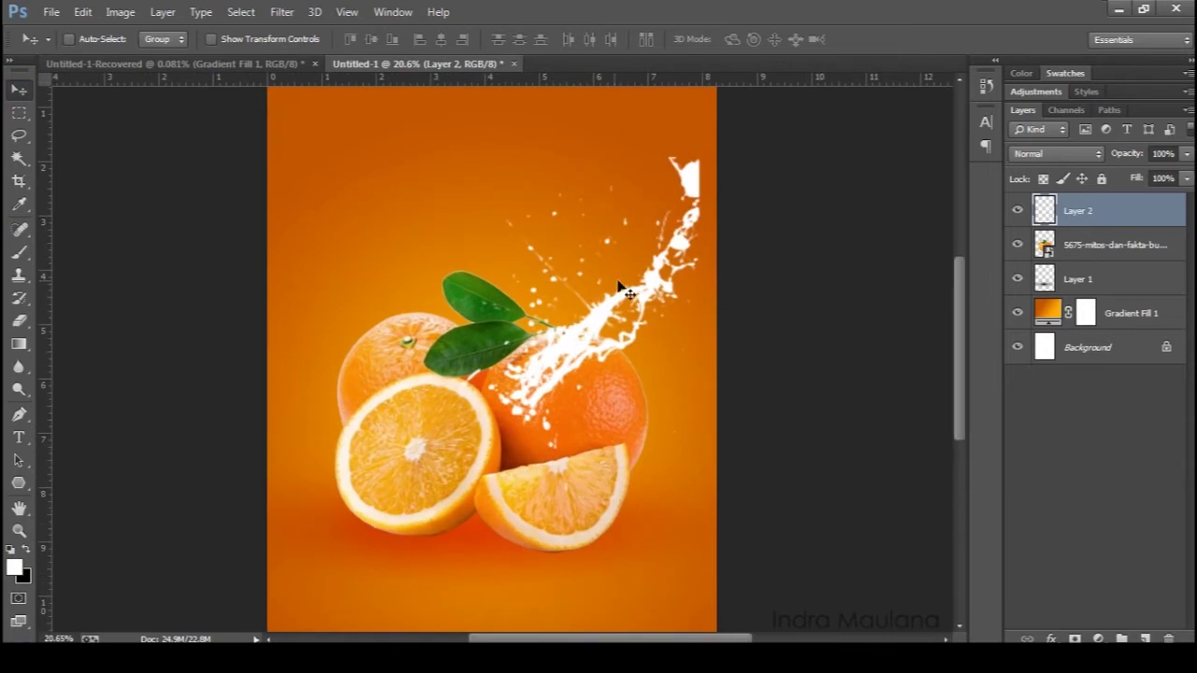
drag(618, 286, 635, 350)
scroll(552, 425, down, 2)
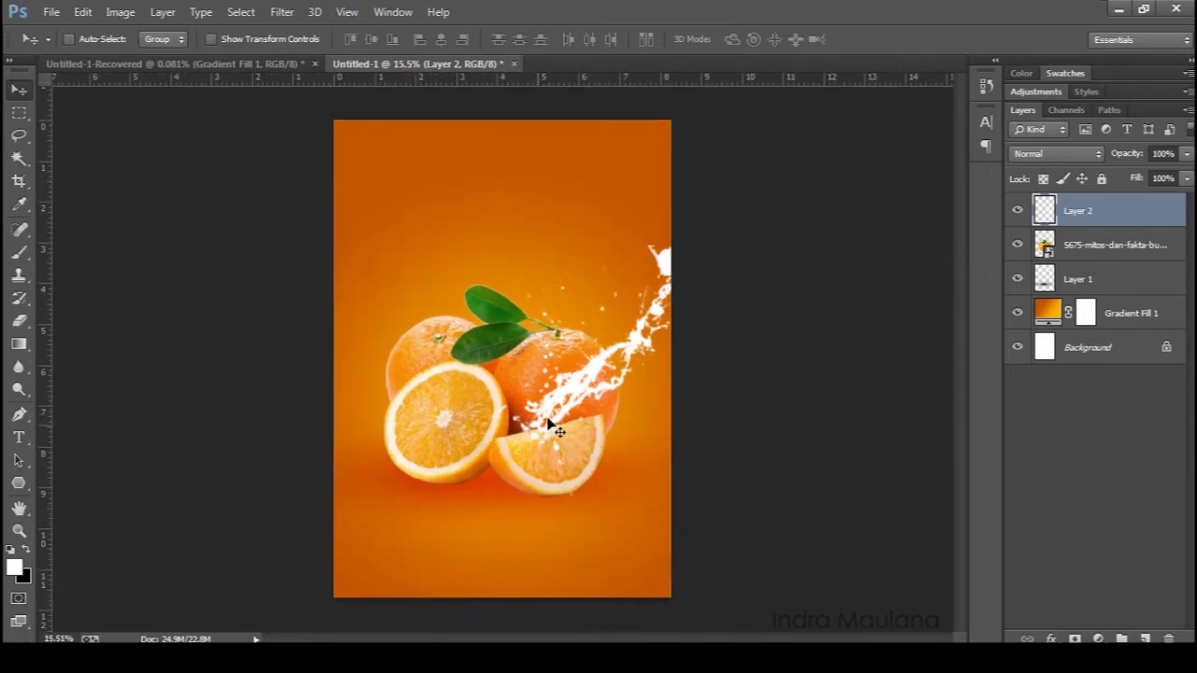
Step: Give Layer 2 a Bevel & Emboss with grey shadow colour, softened edges and adjusted angle
double_click(1153, 215)
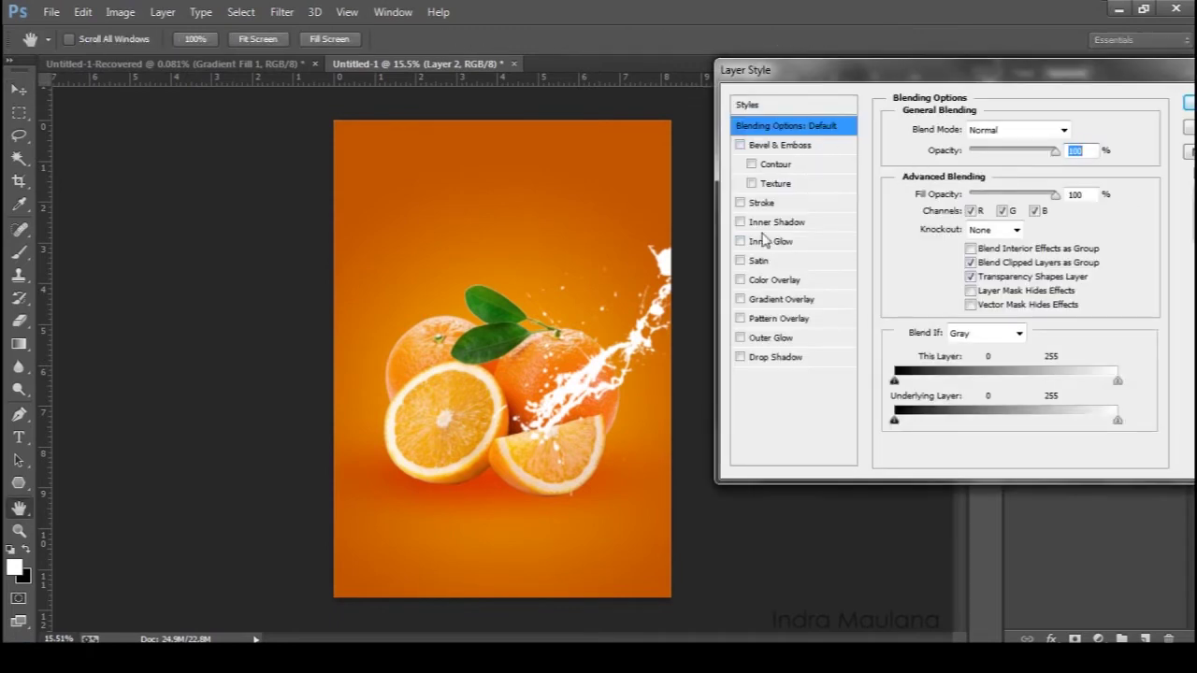
click(776, 145)
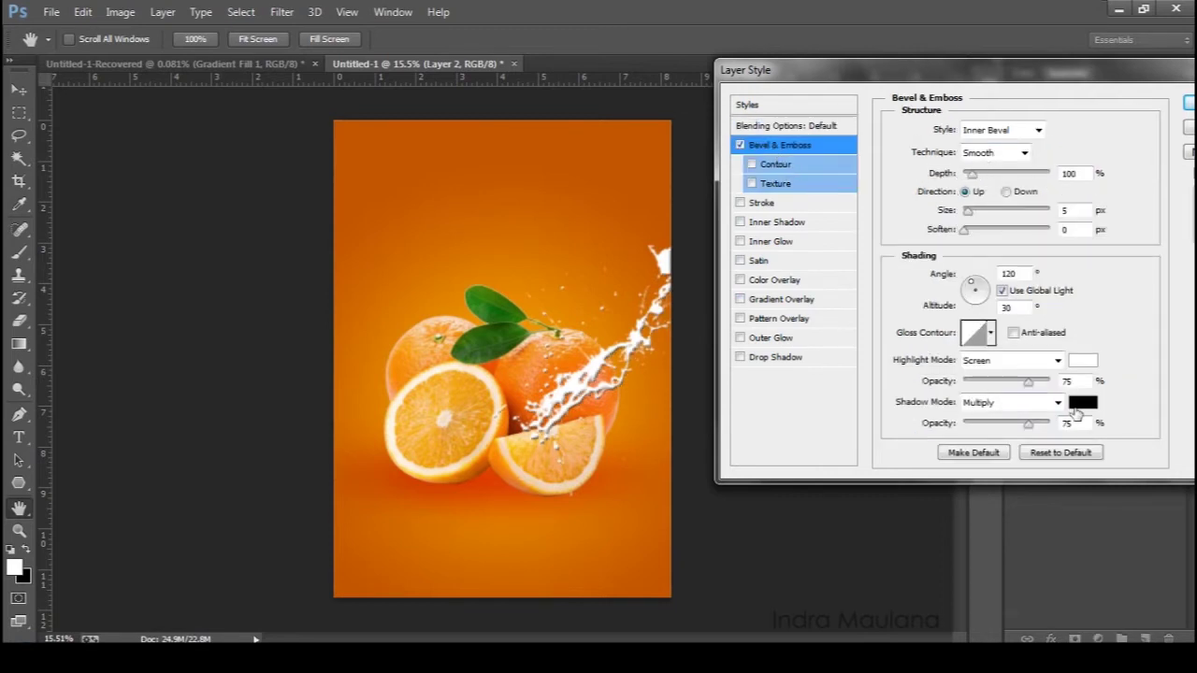
click(1082, 402)
drag(647, 315, 654, 298)
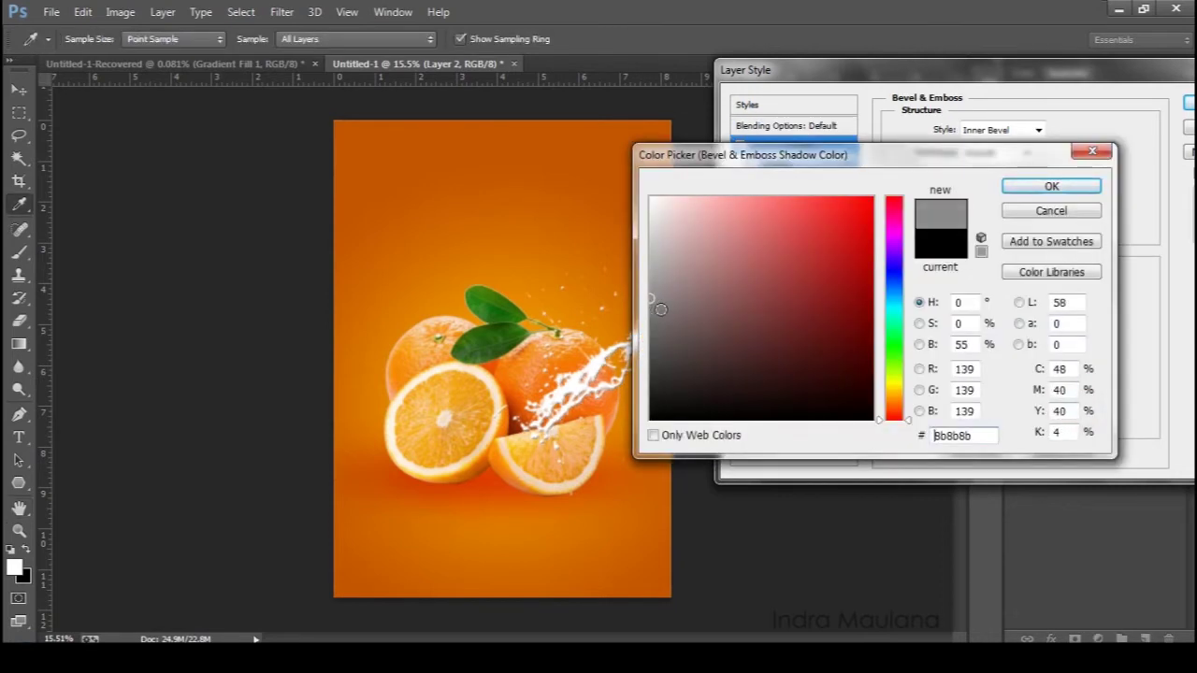
click(1046, 189)
mouse_move(965, 232)
mouse_down()
mouse_move(991, 238)
mouse_move(982, 222)
mouse_up()
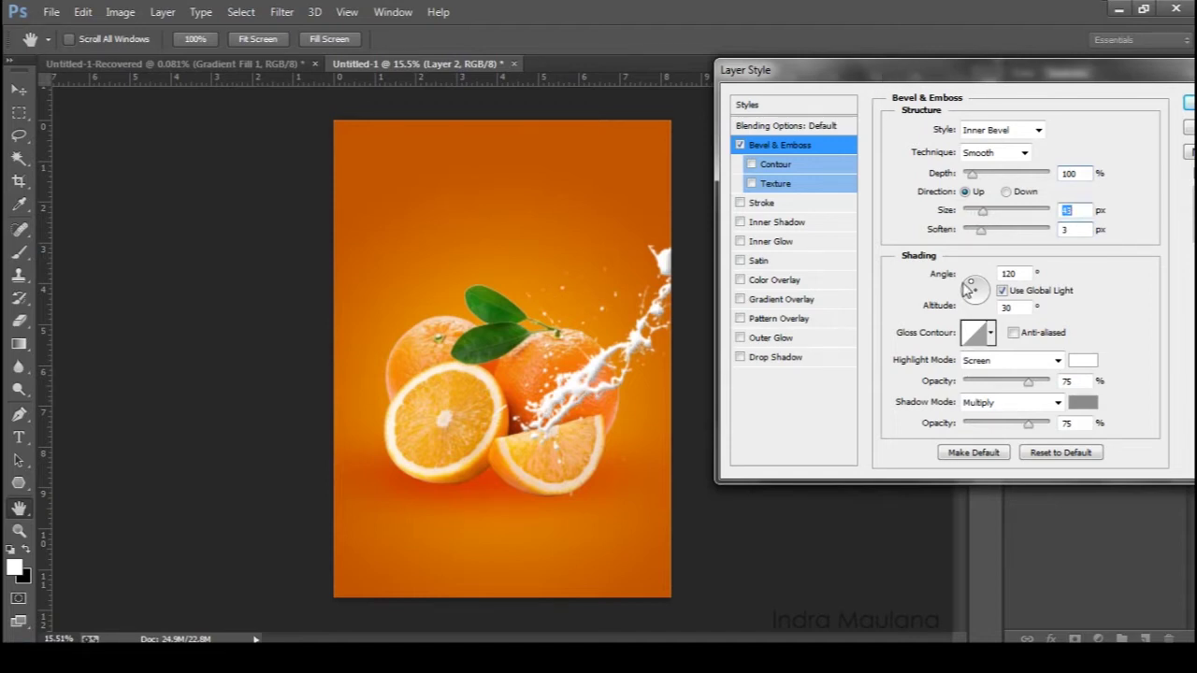
drag(975, 292, 987, 288)
click(741, 145)
click(741, 145)
click(1180, 98)
Step: Switch to the Move tool and select Layer 1
key(v)
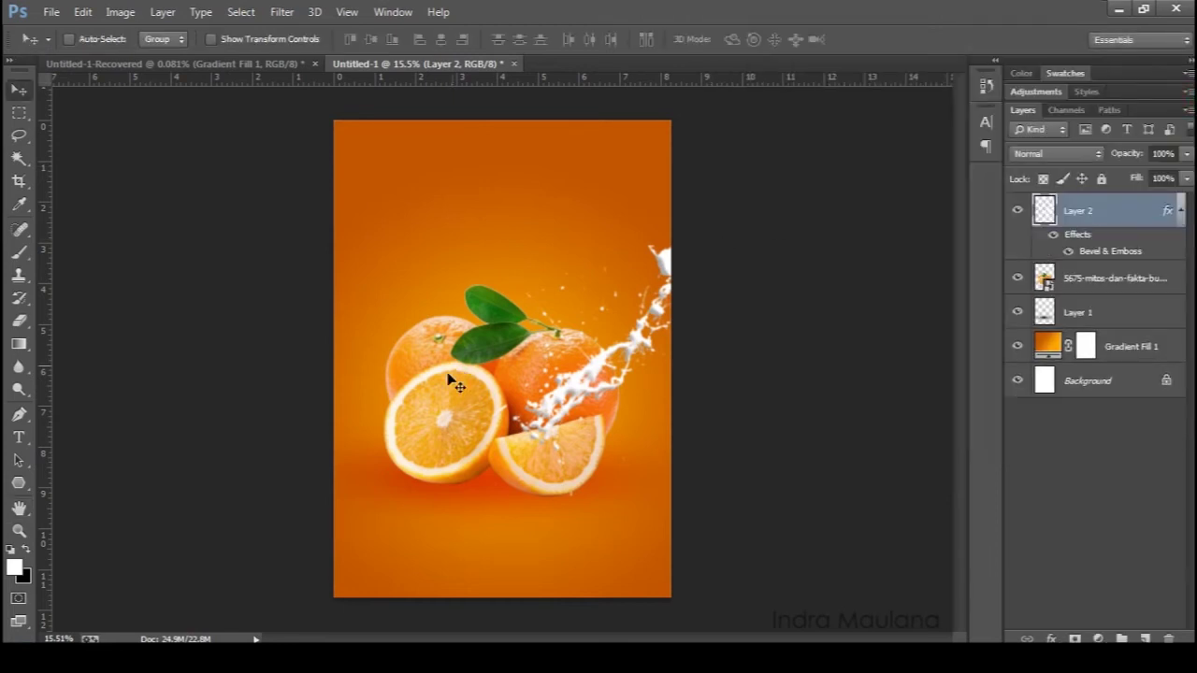
key(ctrl+minus)
scroll(449, 379, up, 2)
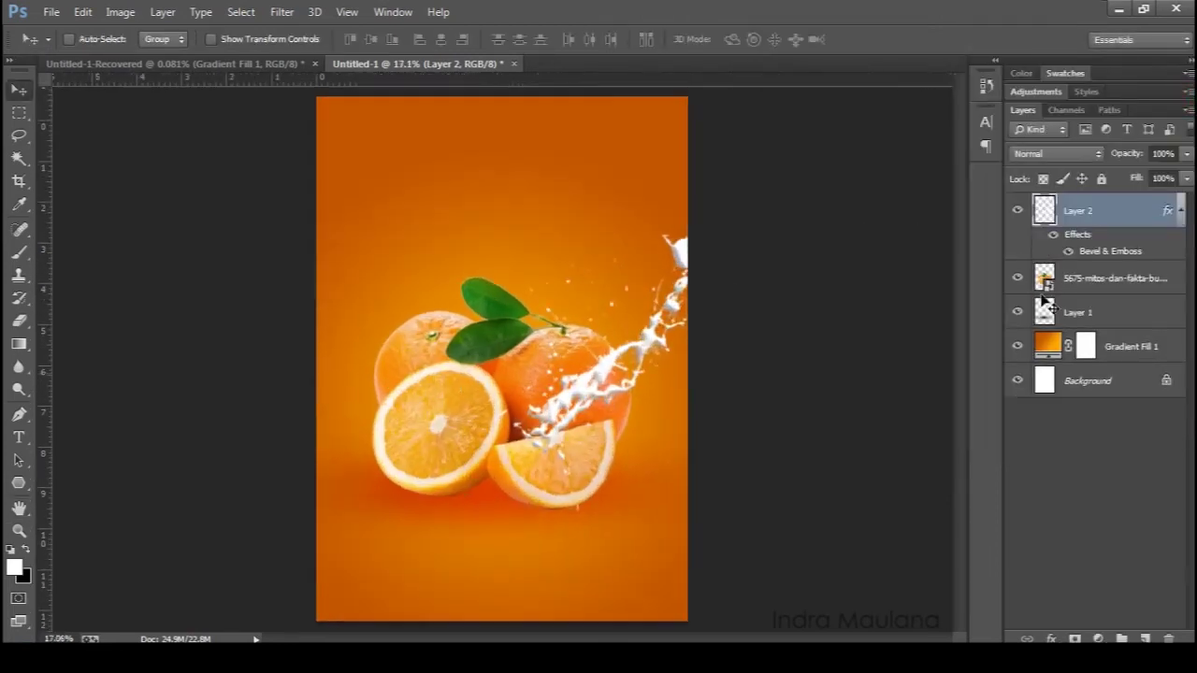
click(1113, 312)
Step: On a new Layer 3, stamp a large cream splash with brush 2488 across the upper poster
click(1145, 637)
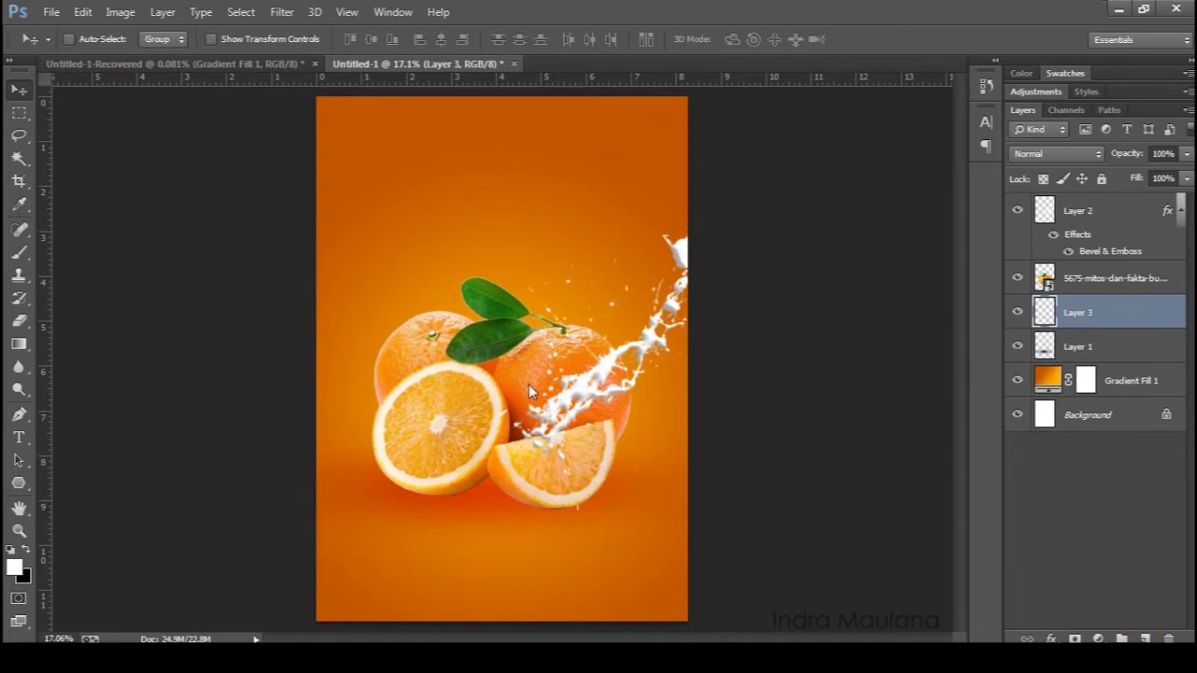
click(19, 253)
right_click(494, 286)
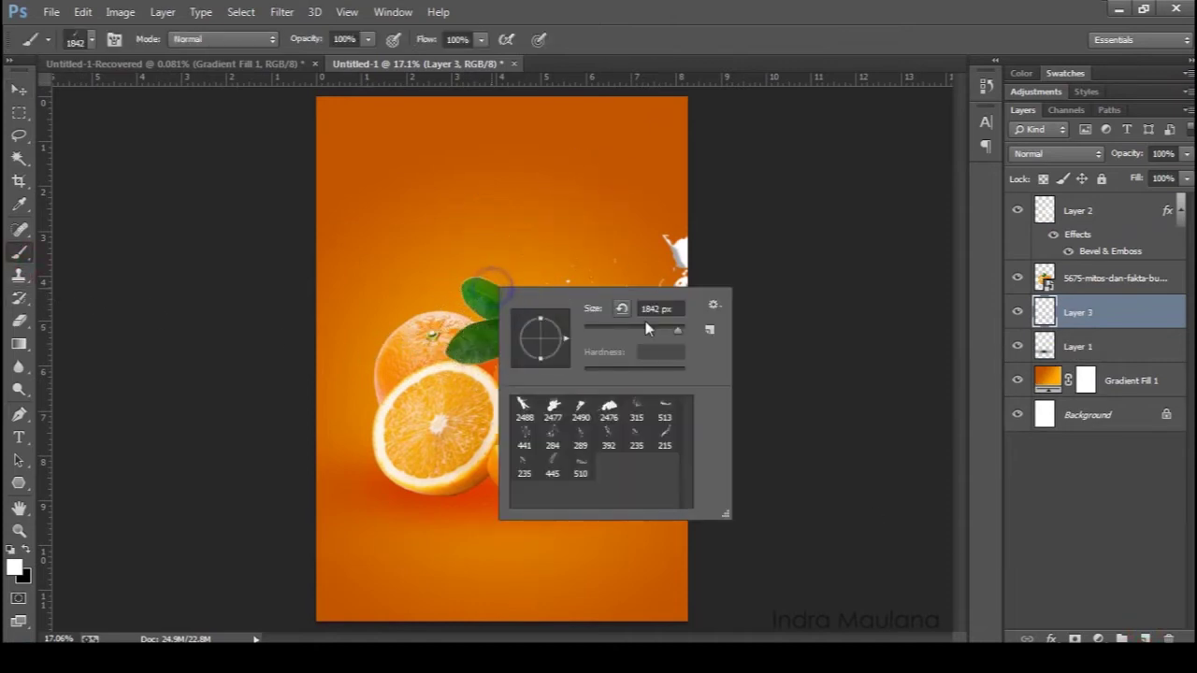
click(525, 406)
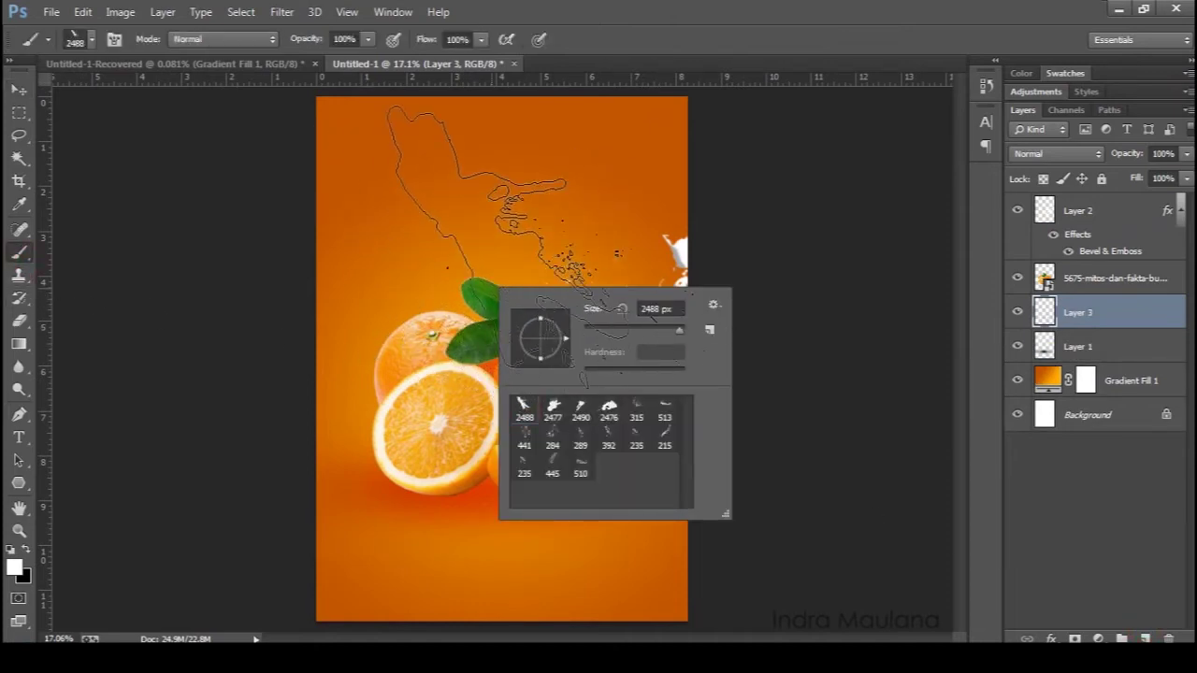
key(Return)
click(507, 222)
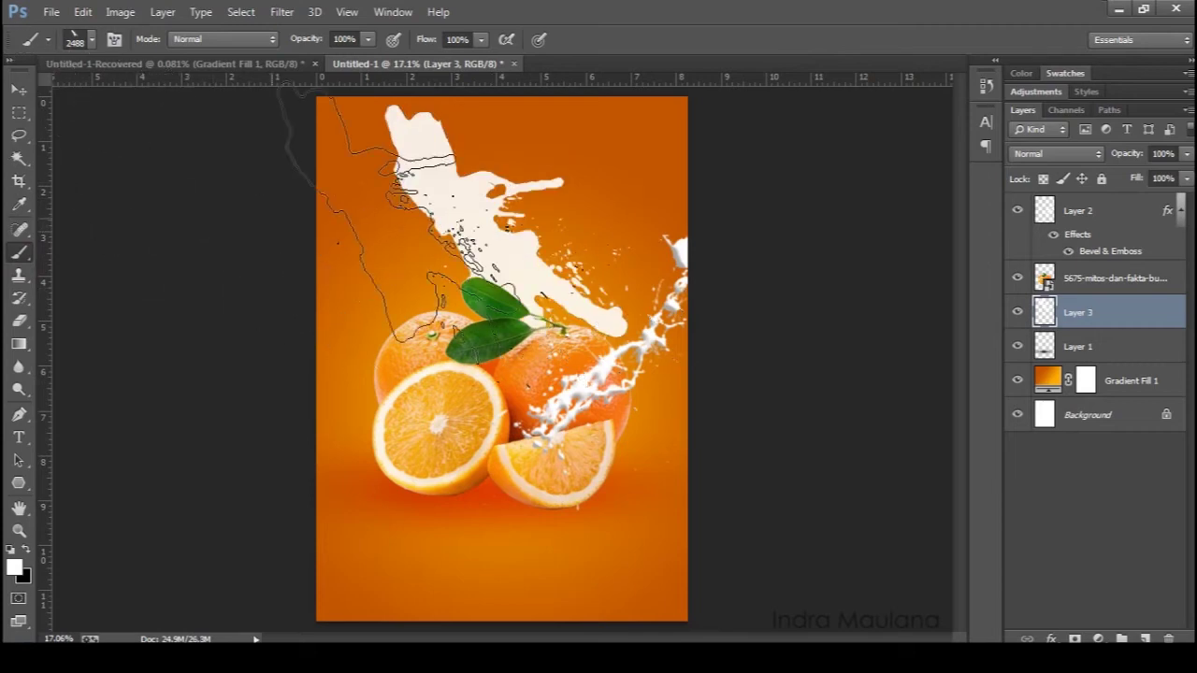
Step: Copy Layer 2's layer style and paste it onto Layer 3
click(19, 90)
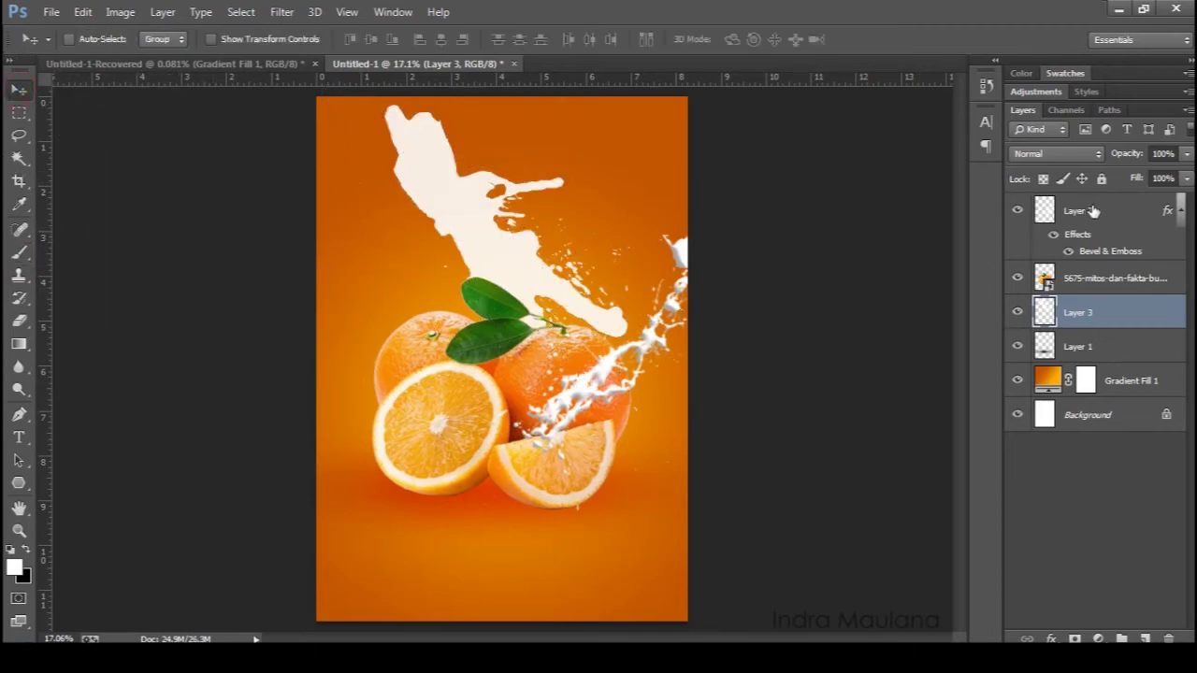
right_click(1170, 216)
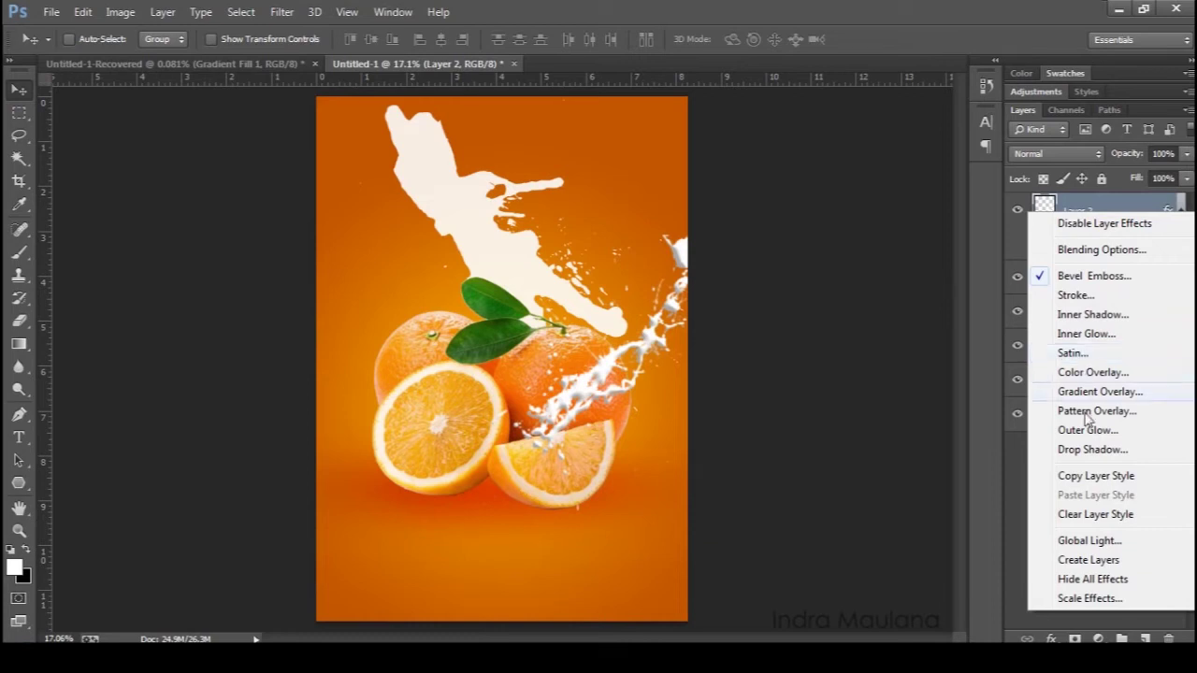
click(1091, 479)
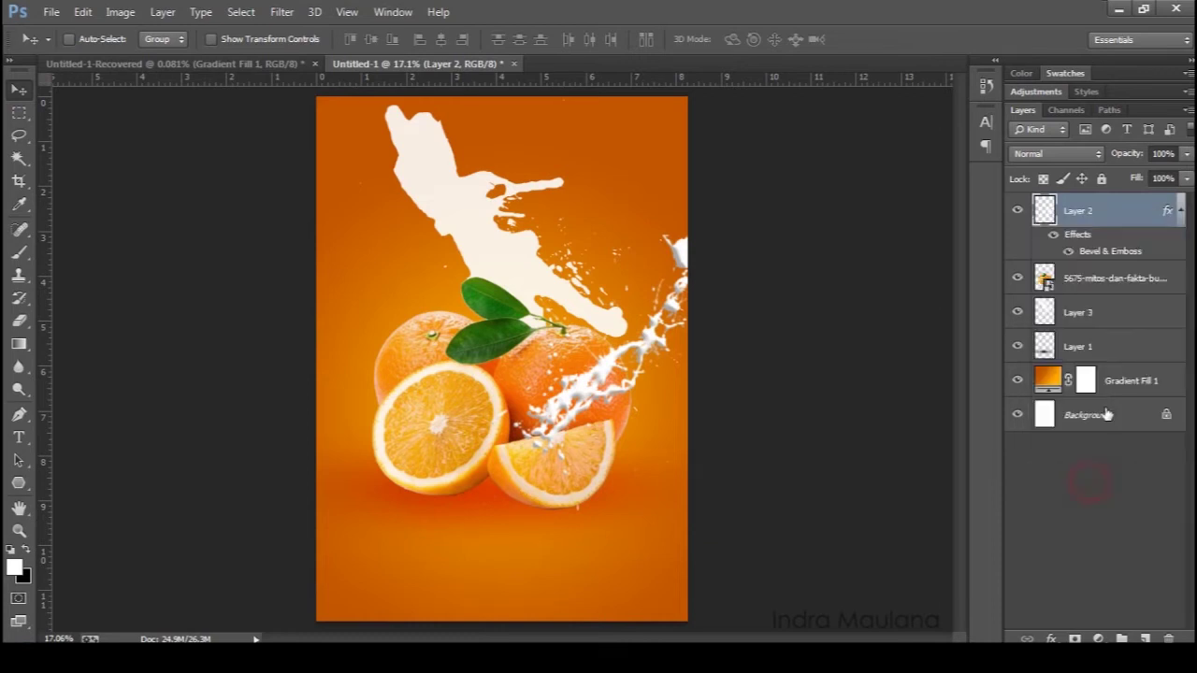
click(1114, 280)
click(1113, 313)
right_click(1111, 312)
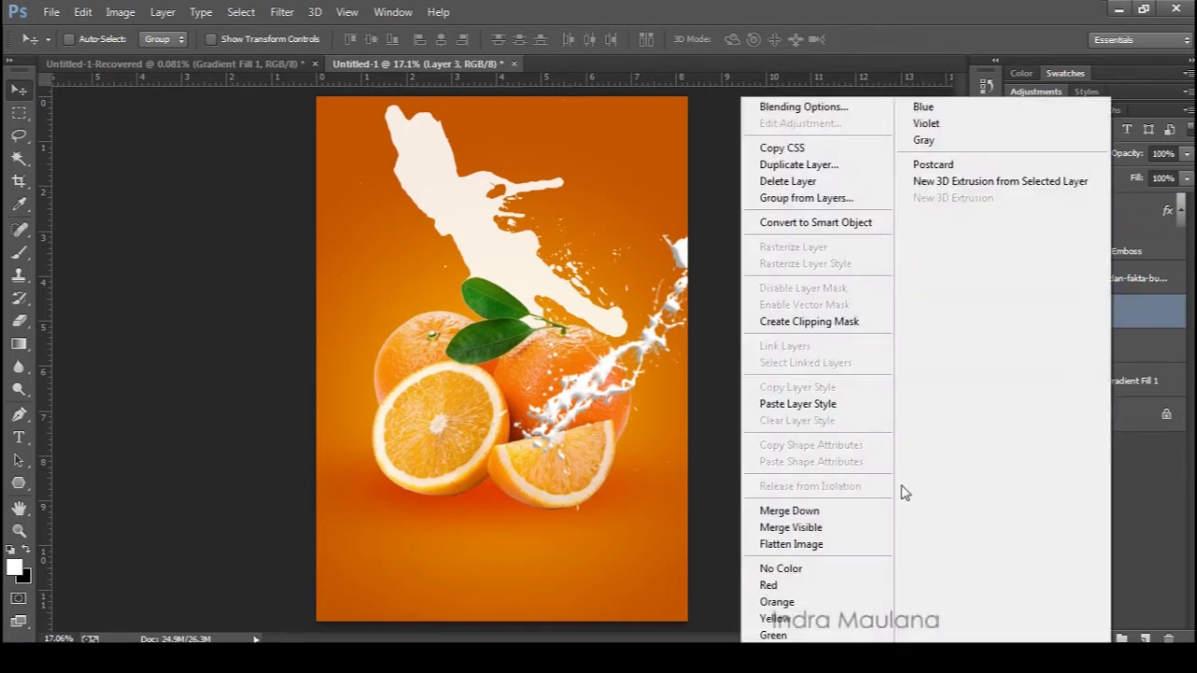
click(811, 403)
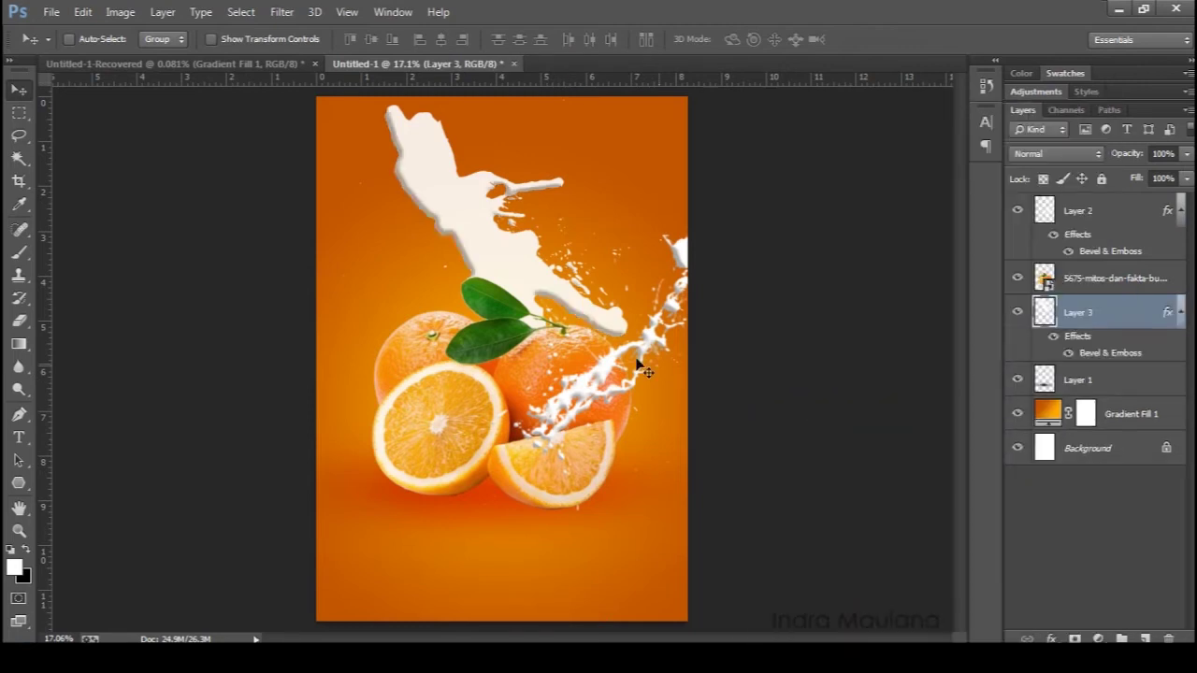
Step: Set Layer 3's bevel to depth 42%, size 81 px, soften 5 px, angle 32°, altitude 21°
double_click(1126, 313)
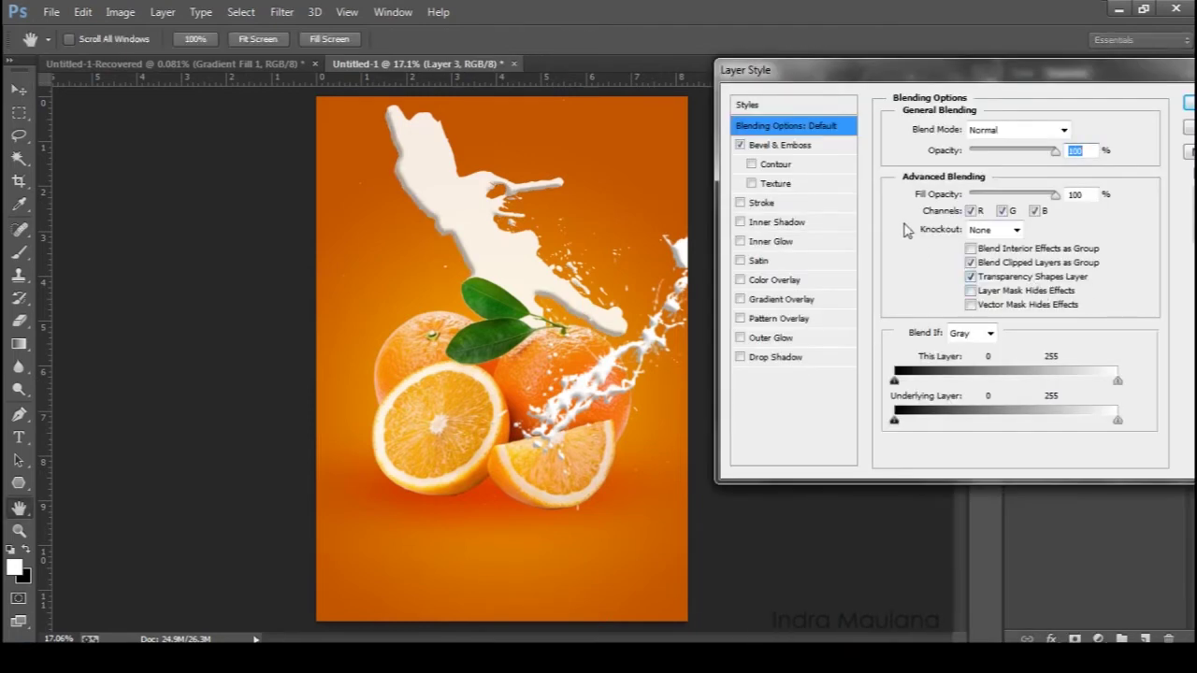
click(780, 145)
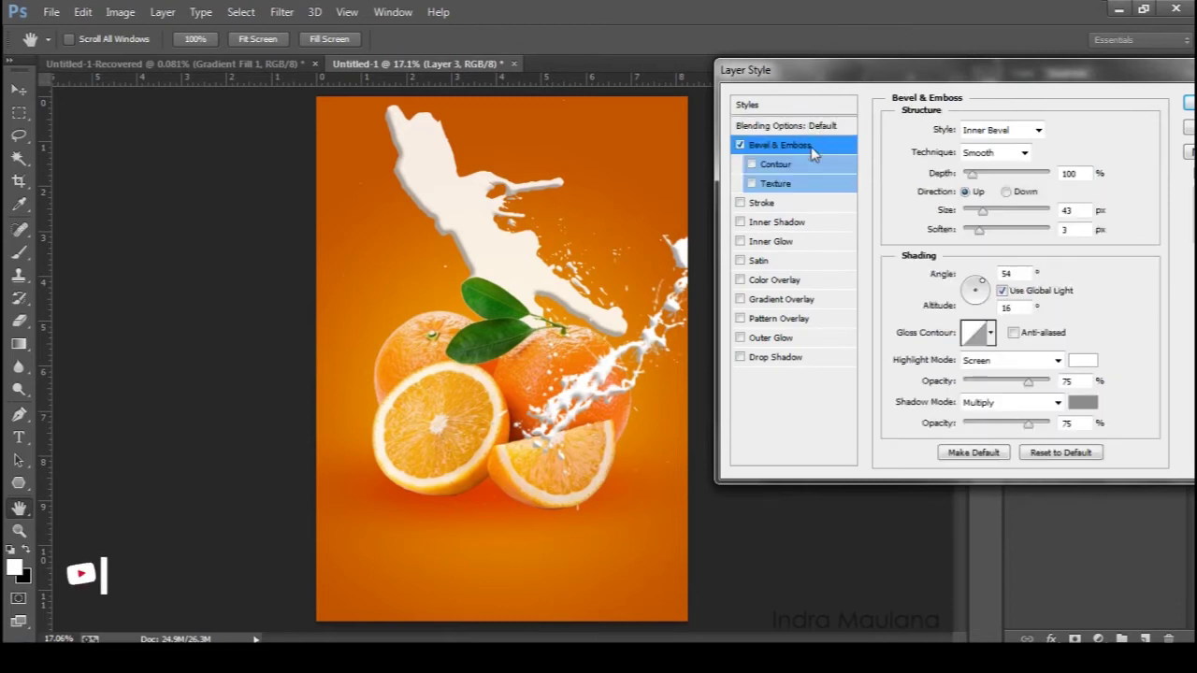
drag(979, 210, 1017, 217)
mouse_move(1018, 216)
mouse_down()
mouse_move(994, 221)
mouse_move(1003, 233)
mouse_move(992, 234)
mouse_up()
mouse_move(971, 174)
mouse_down()
mouse_move(1003, 185)
mouse_move(959, 185)
mouse_move(969, 189)
mouse_up()
drag(977, 279, 977, 288)
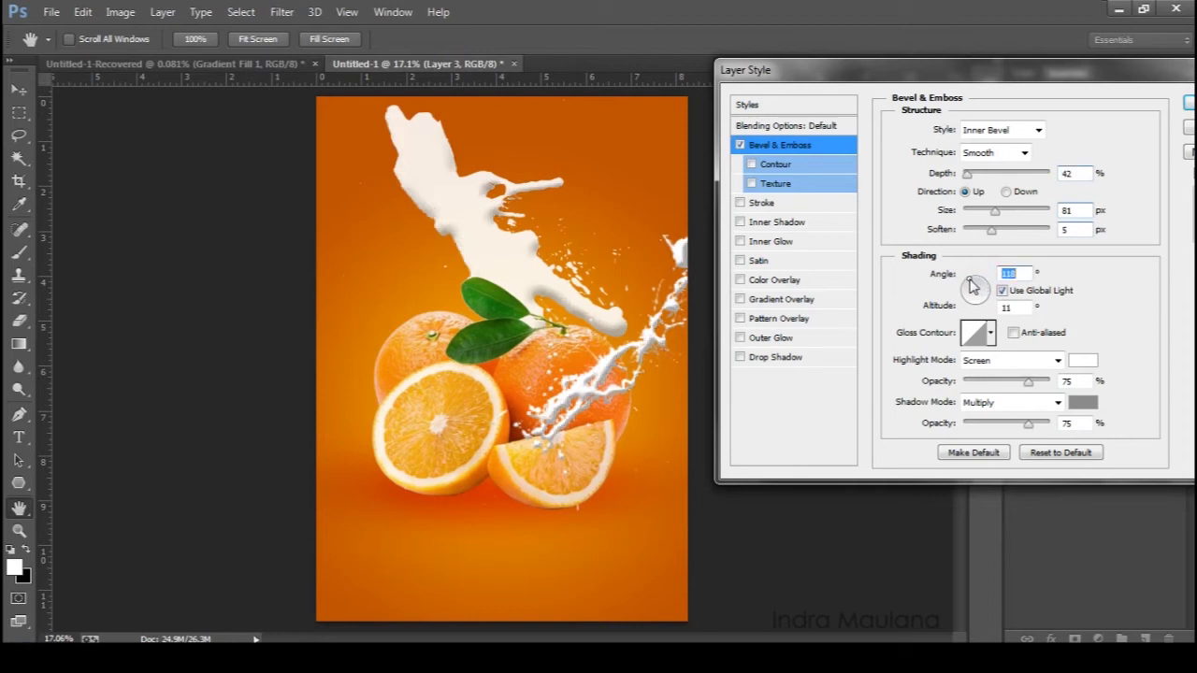
drag(971, 283, 973, 285)
drag(975, 284, 970, 284)
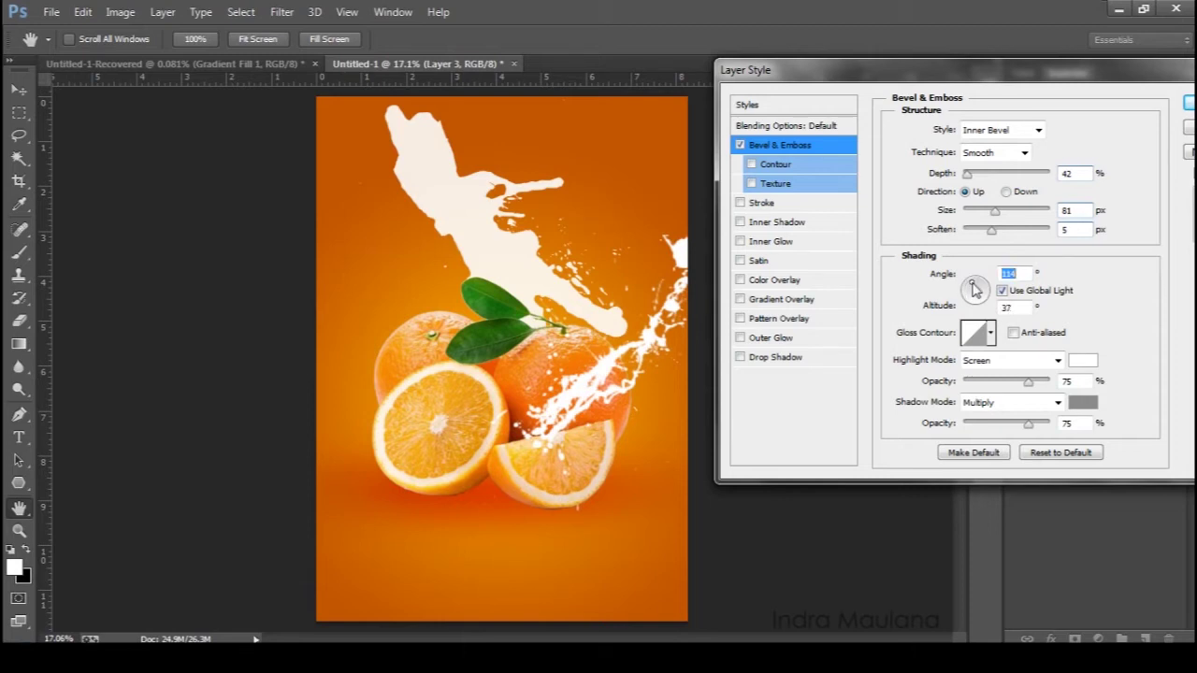
drag(971, 284, 987, 290)
click(739, 145)
click(739, 145)
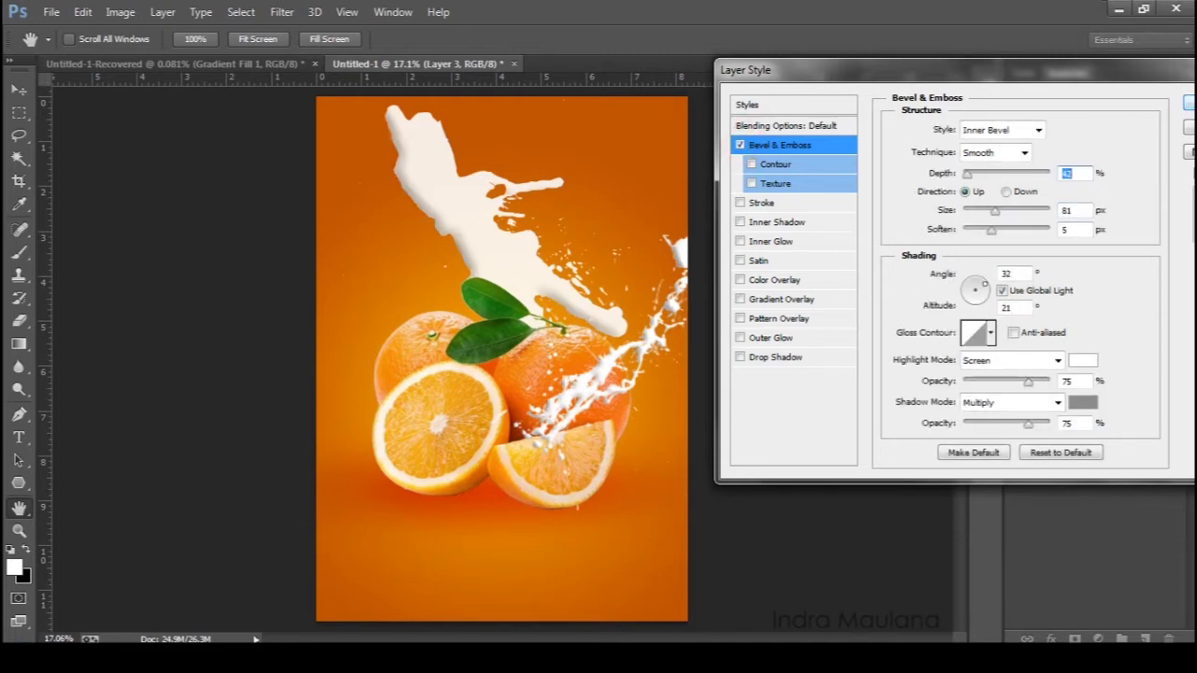
click(1188, 103)
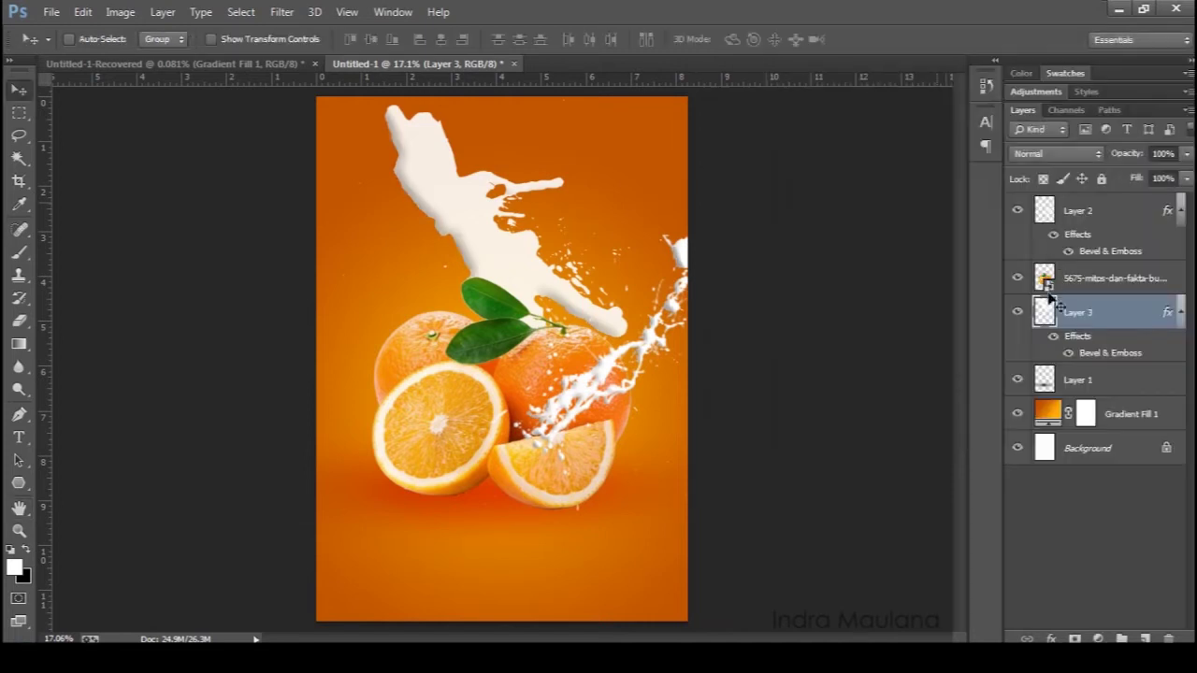
Step: Scale Layer 3's splash to about 84%, rotate it to about -81°, and place it above the oranges
click(213, 39)
drag(449, 176, 410, 221)
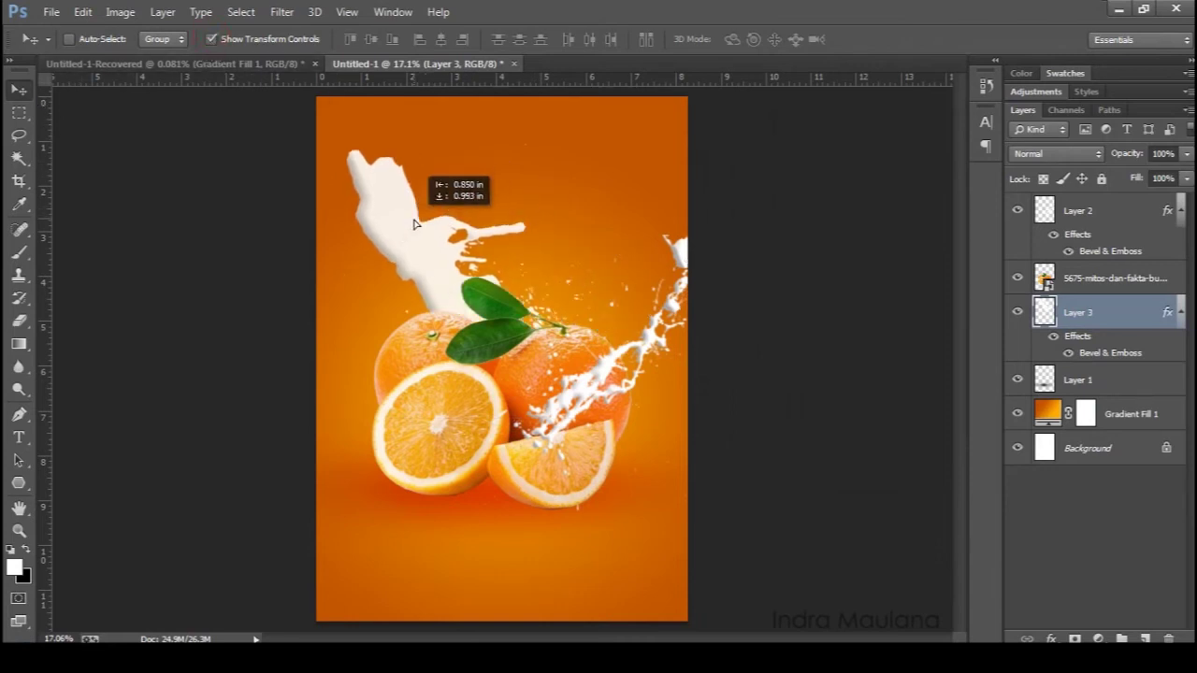
drag(646, 149, 593, 199)
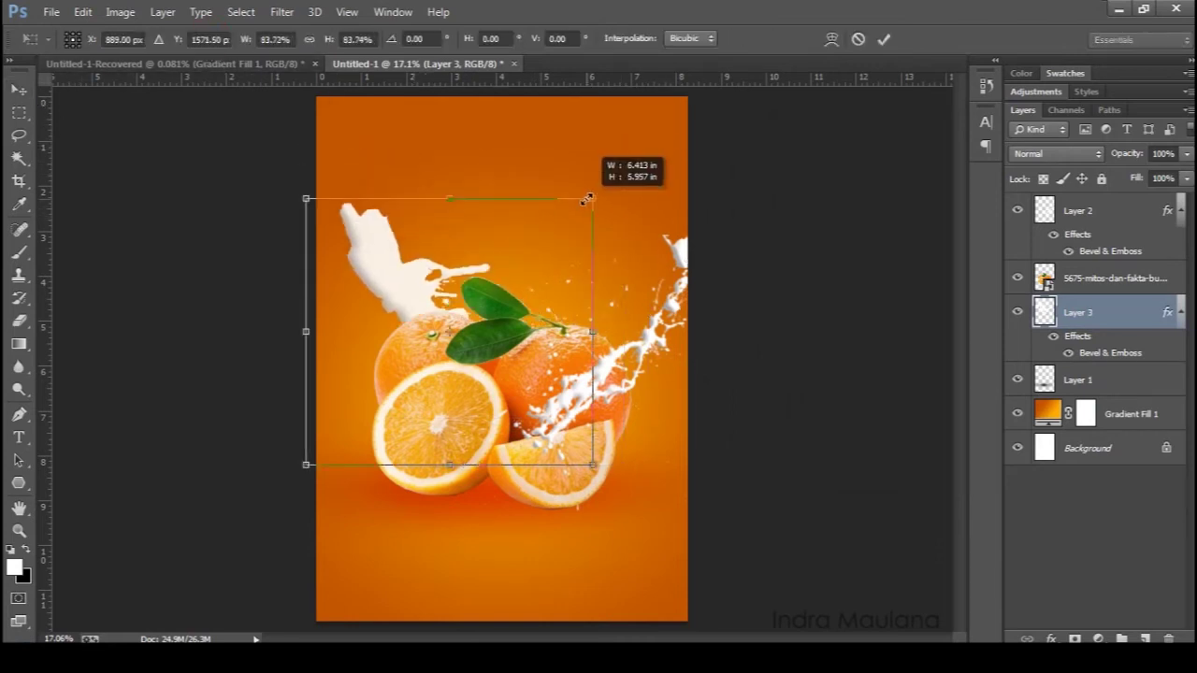
drag(488, 241, 540, 212)
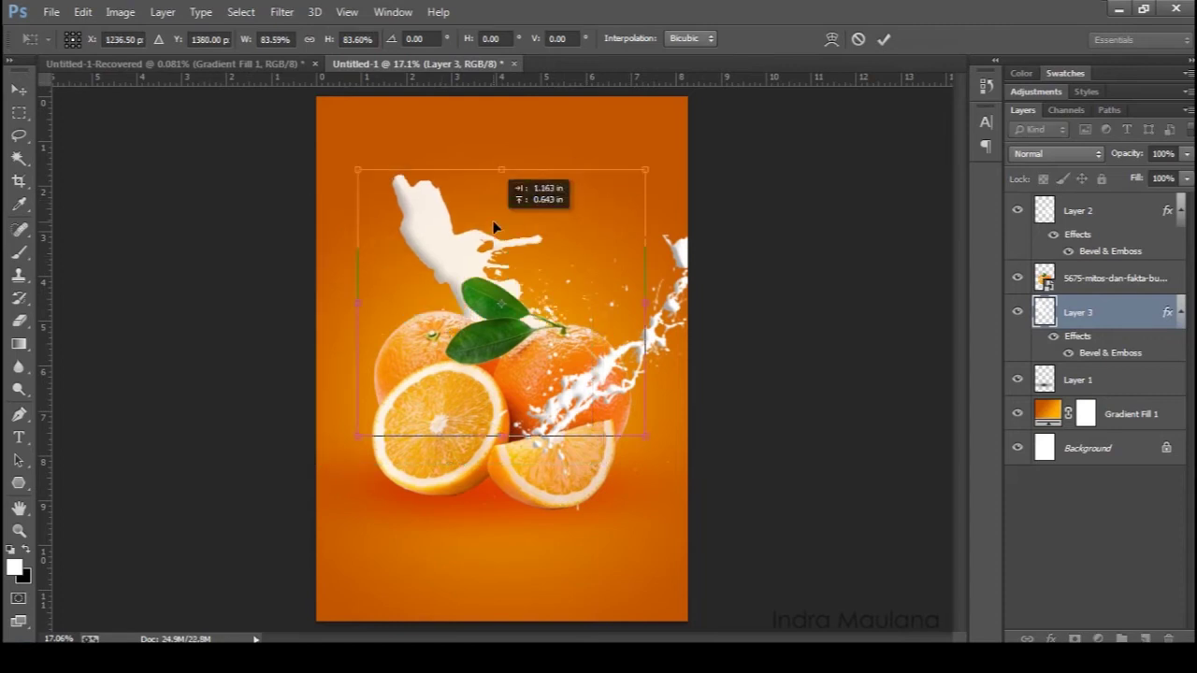
mouse_move(657, 159)
mouse_down()
mouse_move(617, 121)
mouse_move(402, 166)
mouse_up()
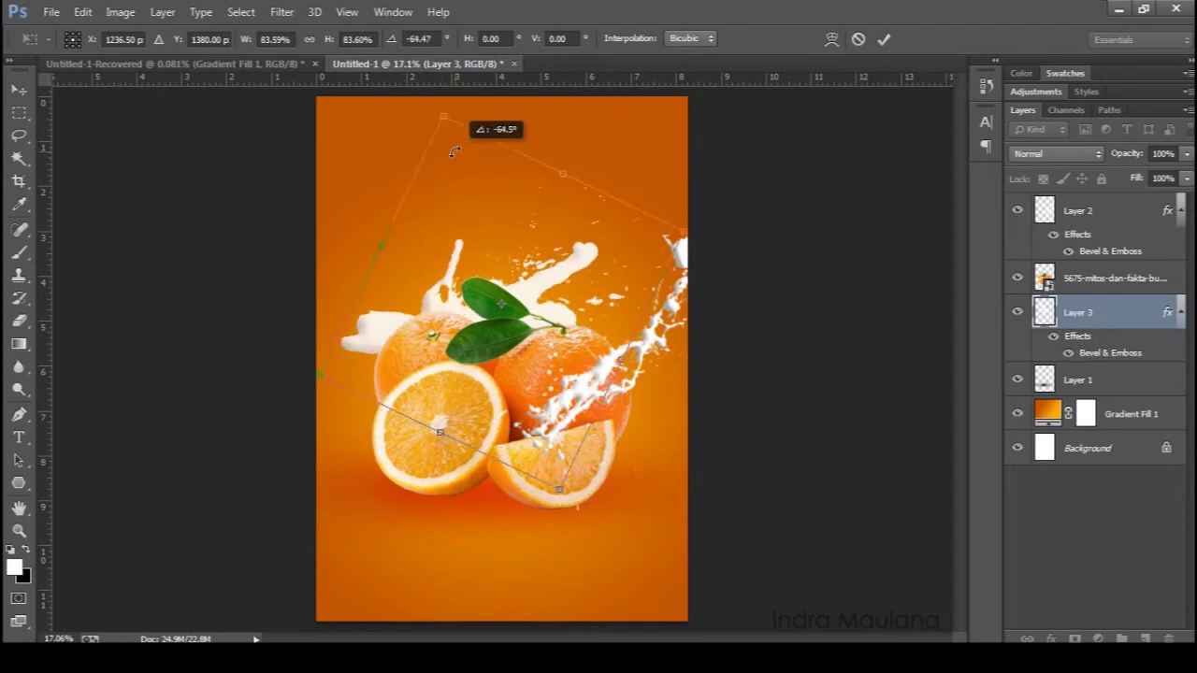
drag(402, 165, 530, 156)
drag(561, 309, 588, 282)
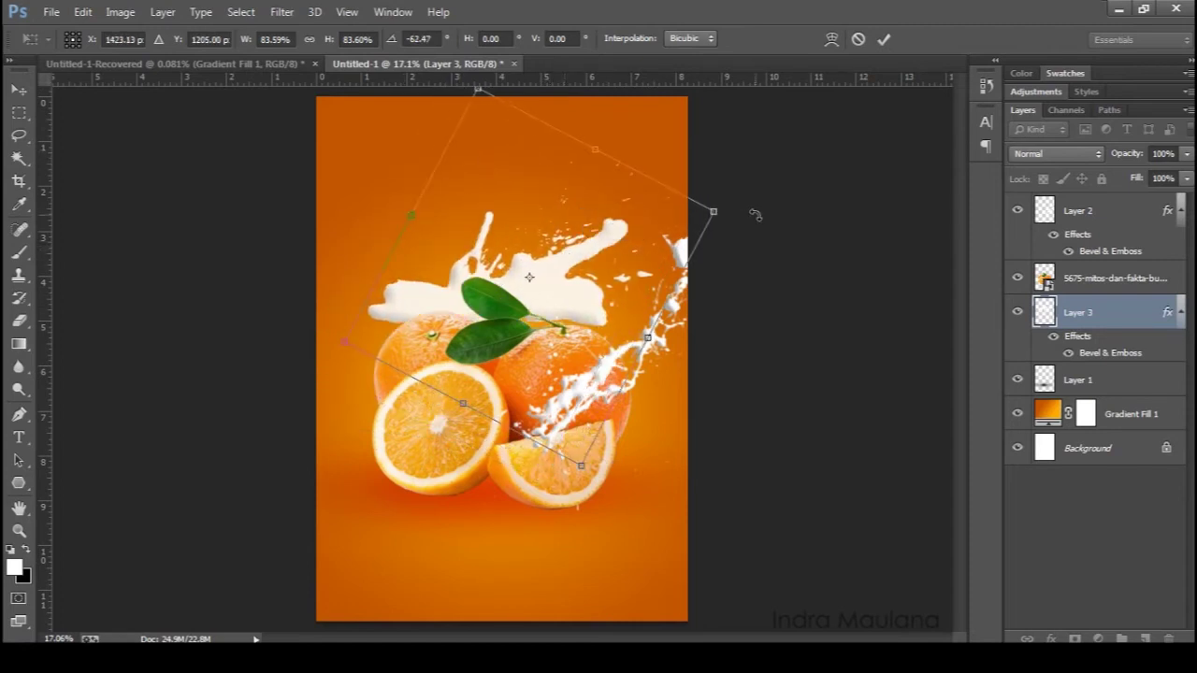
drag(753, 214, 689, 165)
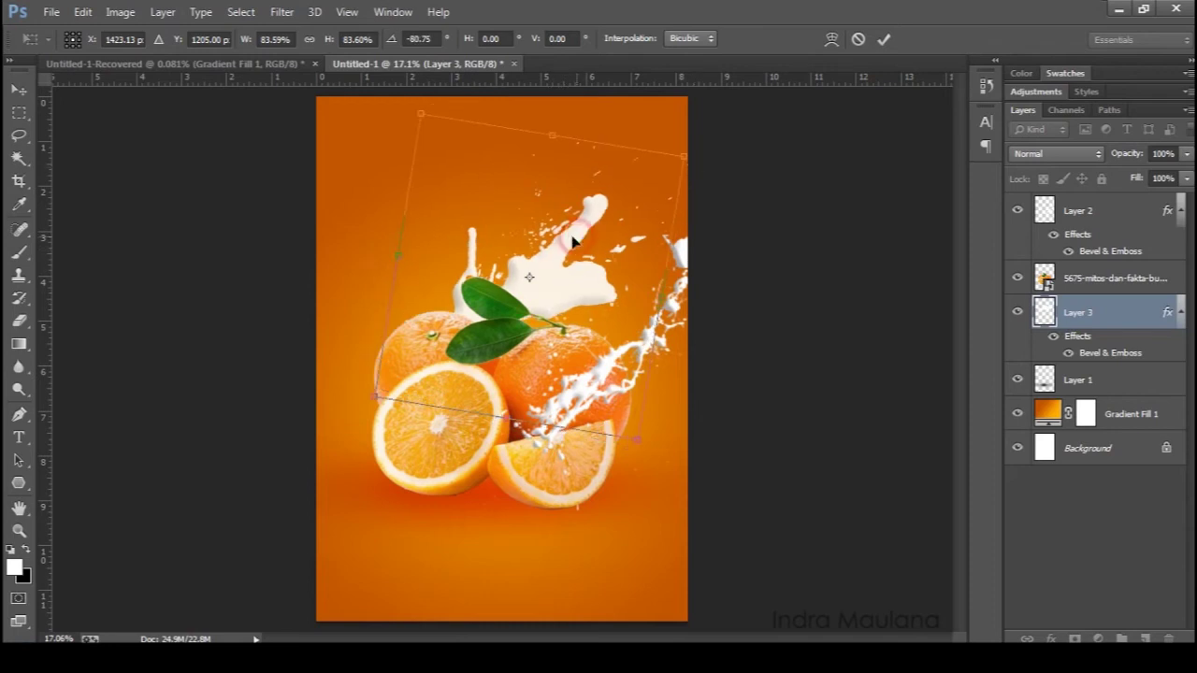
drag(578, 239, 574, 243)
click(883, 39)
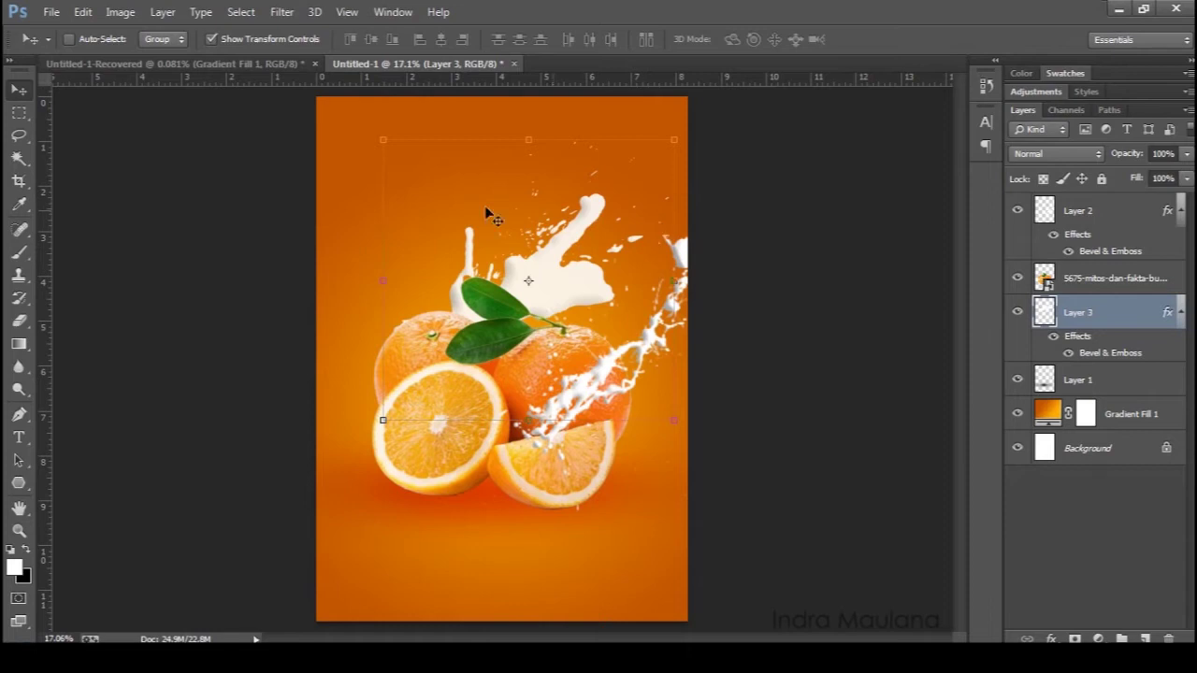
Step: Hide the transform controls and make Layer 2 active
click(210, 40)
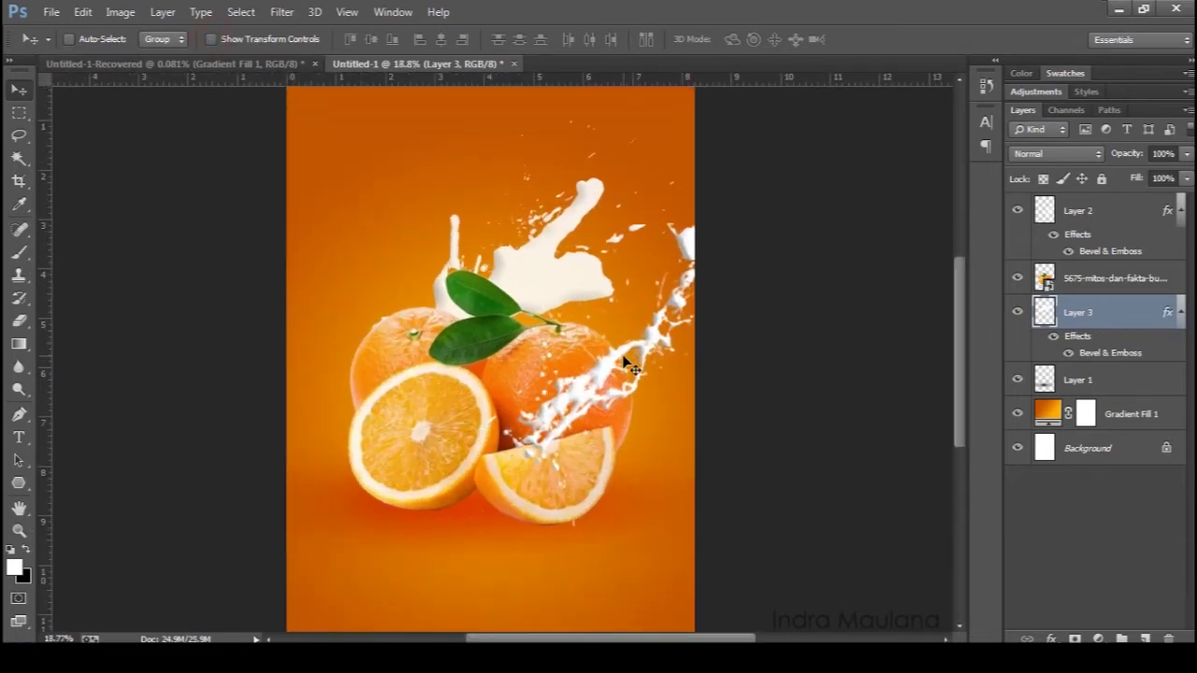
click(1131, 207)
scroll(537, 414, up, 1)
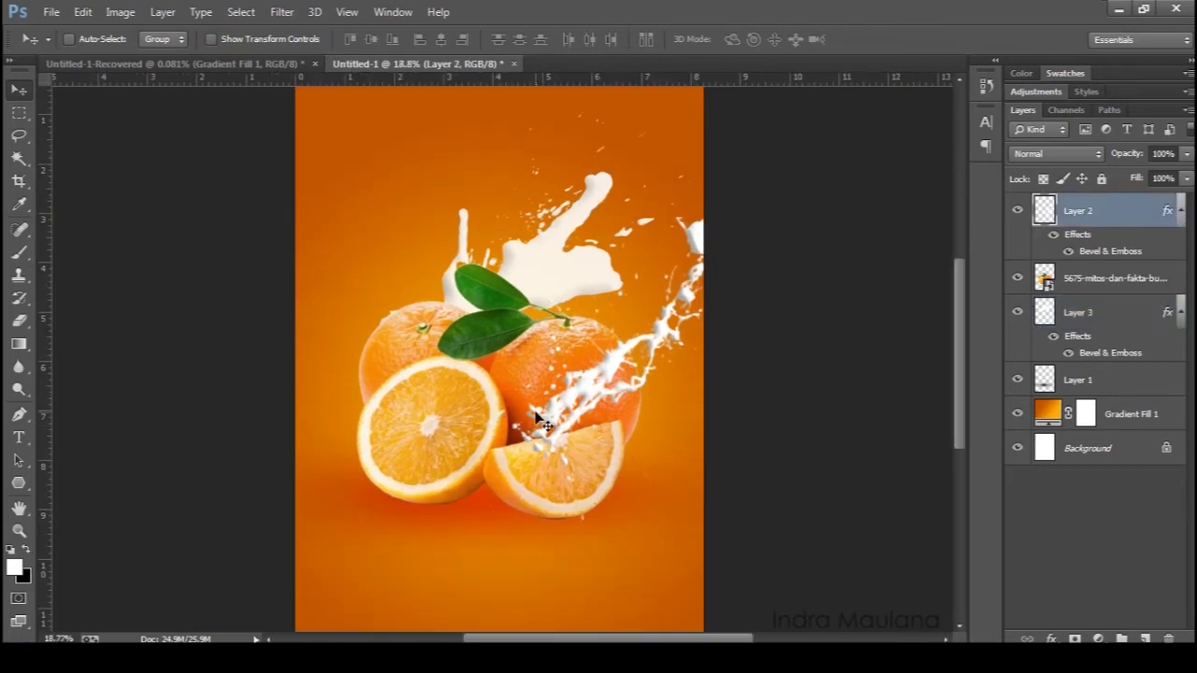
scroll(541, 420, down, 1)
Step: Place the daun leaf image scaled to about 41% above the oranges, then move its layer down
click(51, 11)
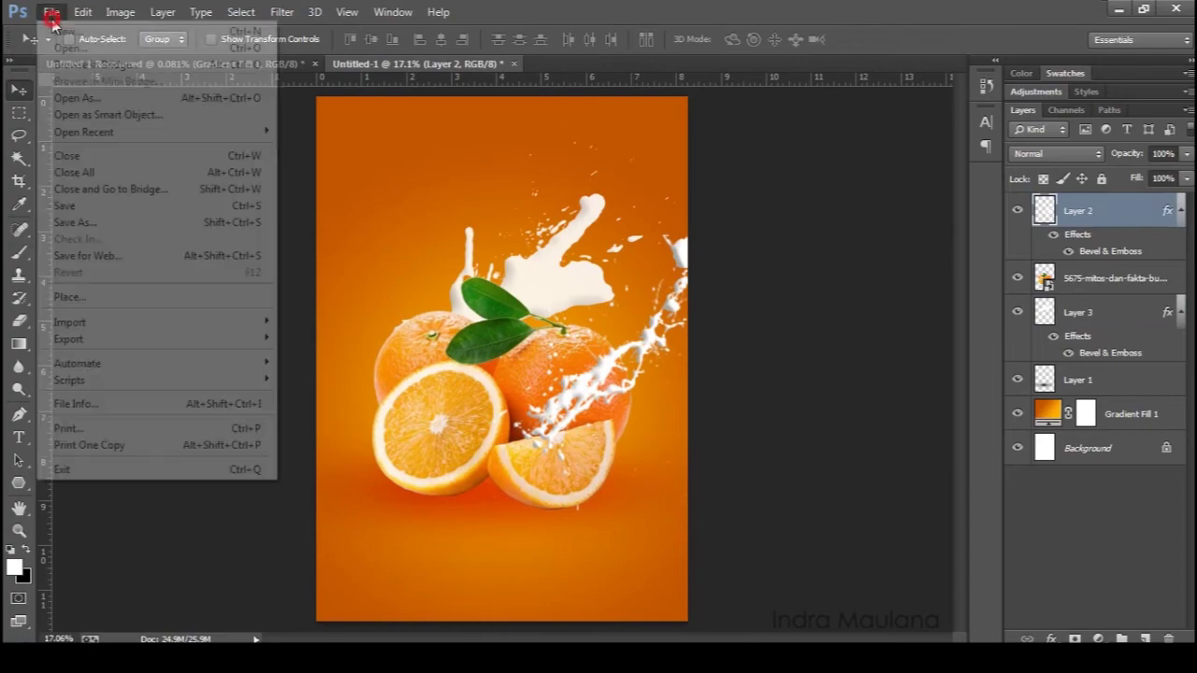
click(107, 295)
click(677, 307)
double_click(677, 307)
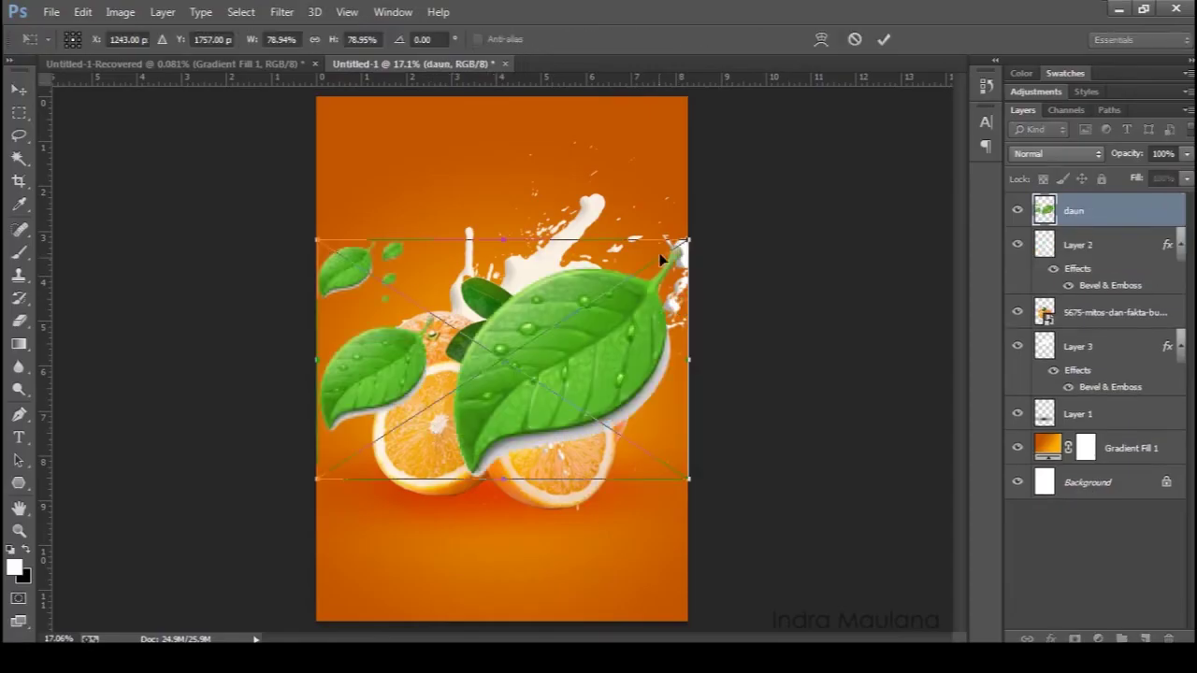
drag(685, 240, 609, 281)
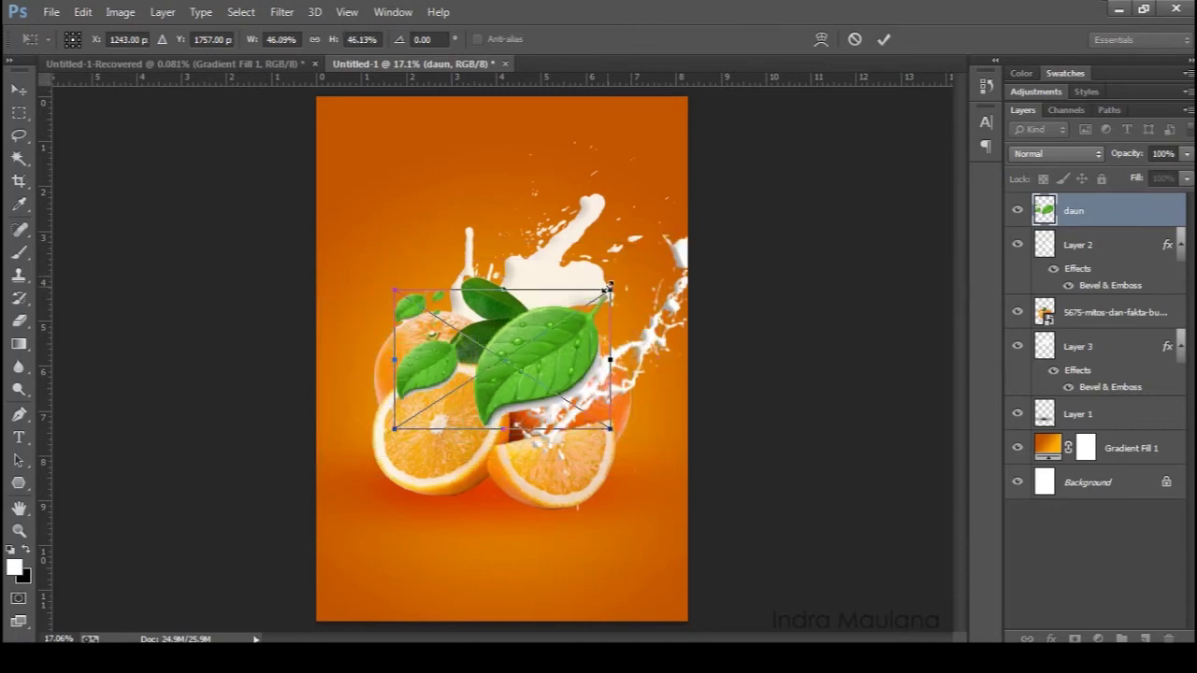
drag(548, 312, 560, 226)
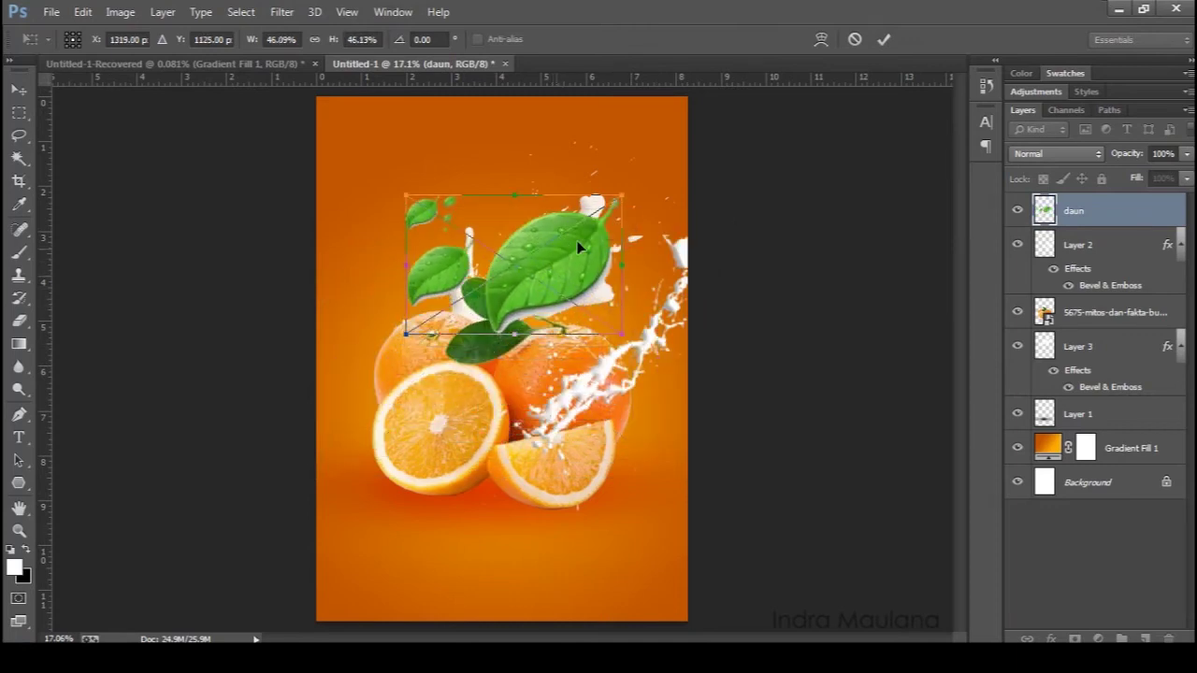
mouse_move(623, 195)
mouse_down()
mouse_move(603, 215)
mouse_move(610, 202)
mouse_up()
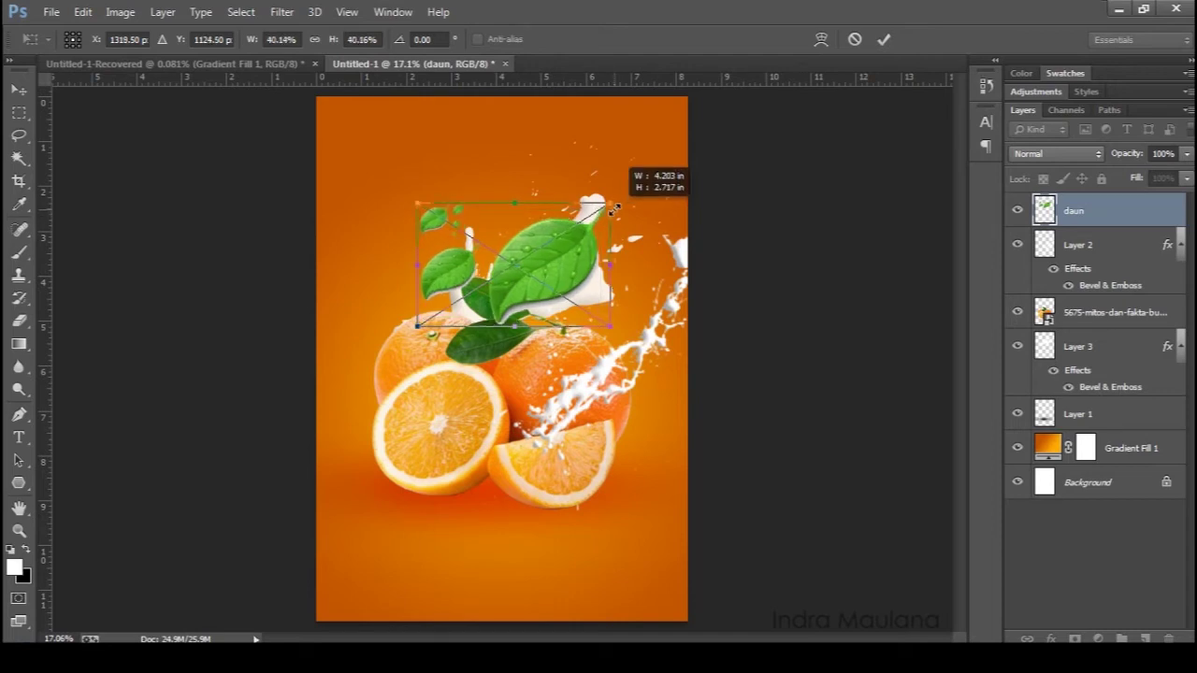
click(883, 39)
drag(1127, 211, 1095, 327)
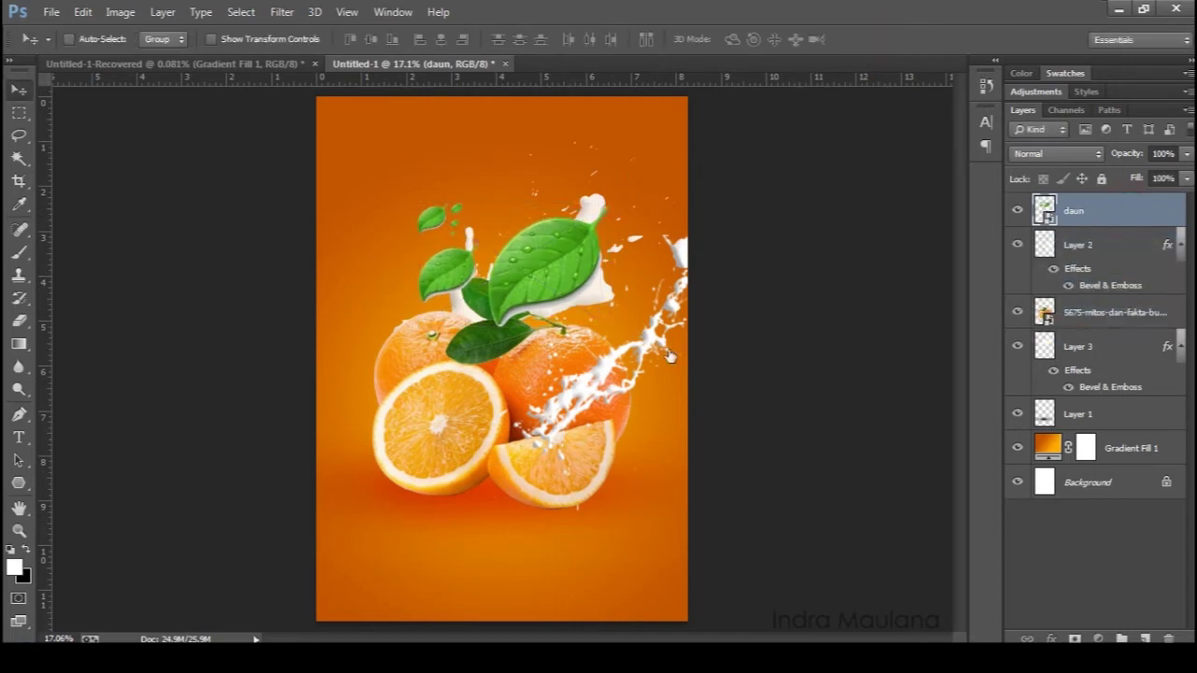
Step: Shrink the leaves to 27.6% and rotate them -28.7° above the oranges beside the splash
drag(565, 297, 614, 319)
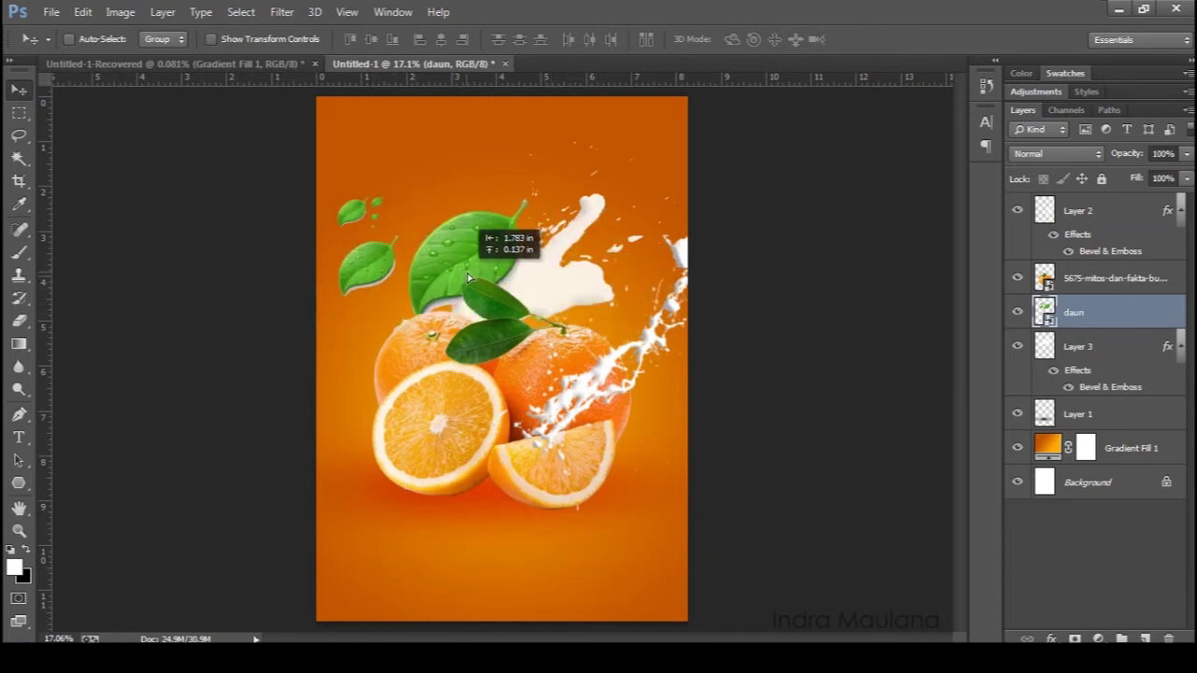
drag(613, 319, 523, 326)
key(ctrl+t)
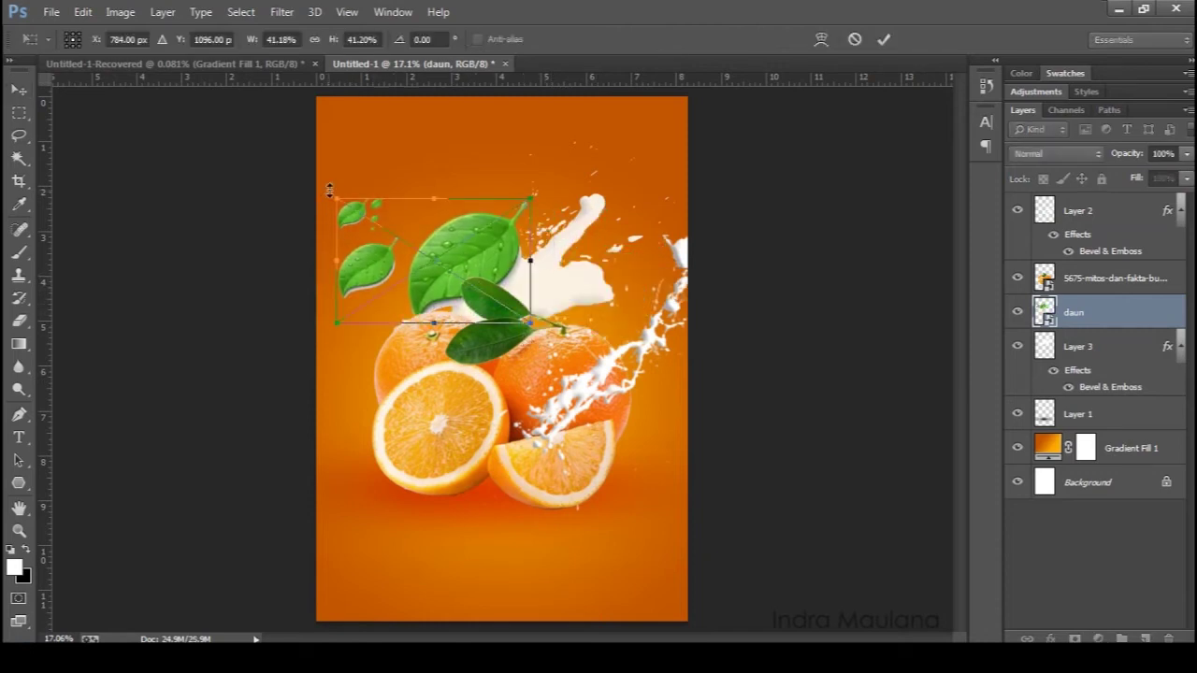
drag(329, 187, 364, 228)
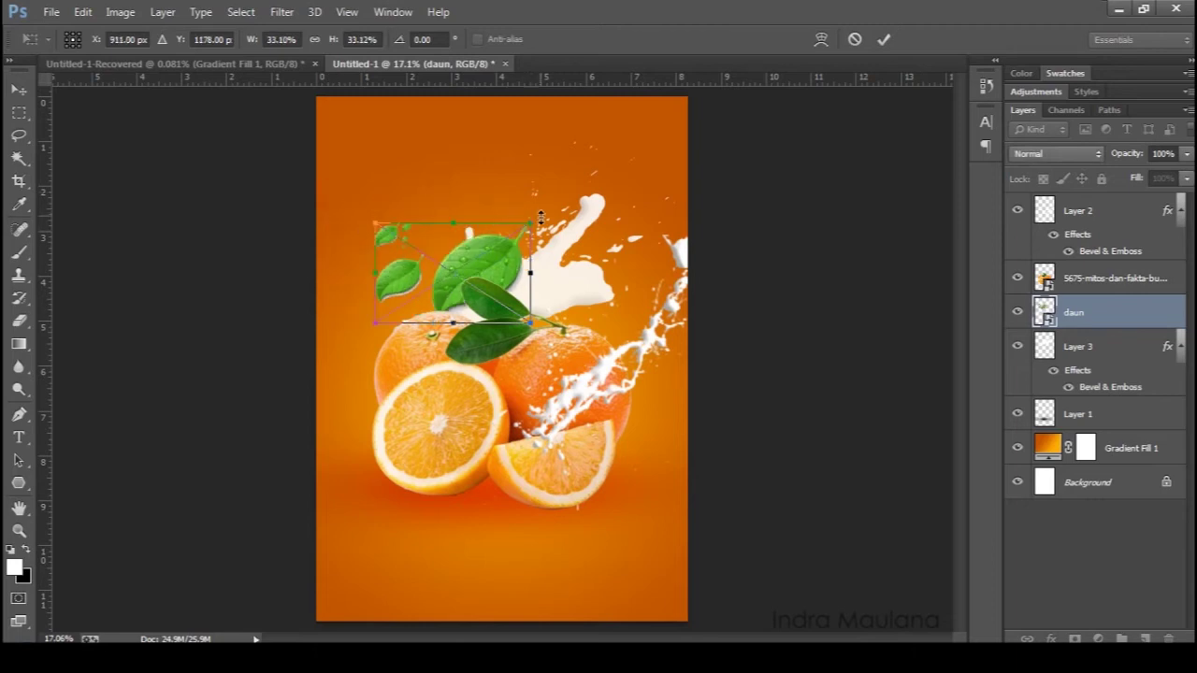
drag(525, 215, 487, 188)
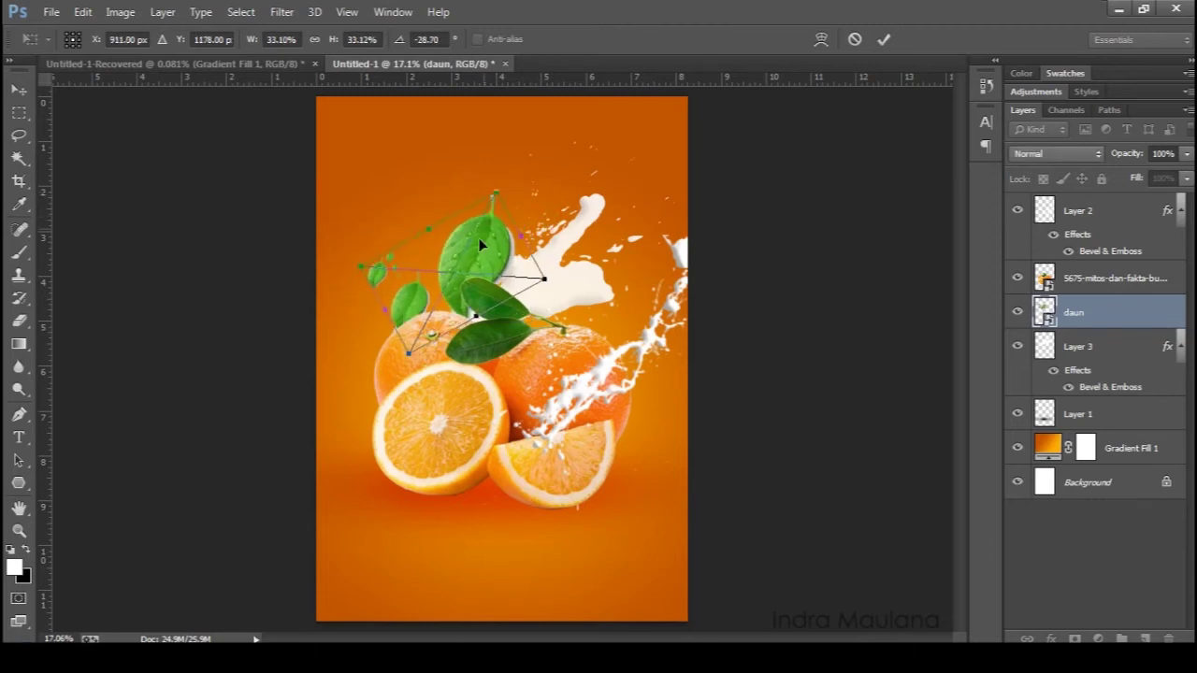
drag(457, 257, 430, 258)
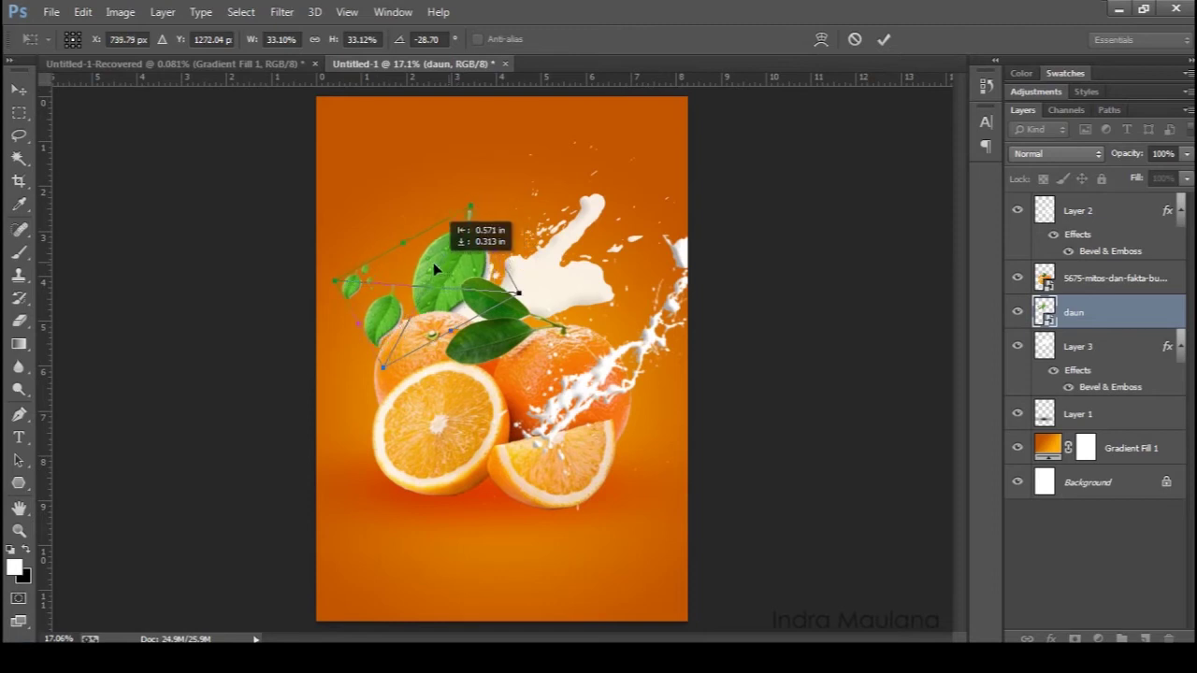
drag(430, 258, 459, 240)
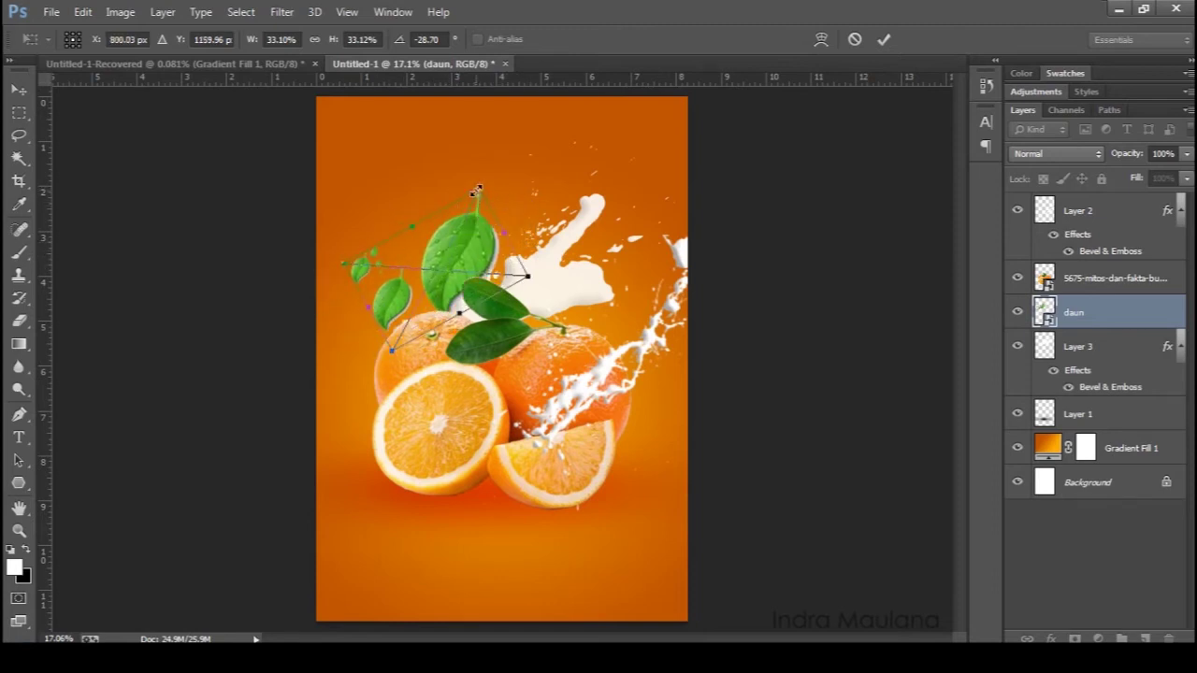
drag(476, 190, 454, 211)
mouse_move(444, 270)
mouse_down()
mouse_move(427, 269)
mouse_move(536, 187)
mouse_up()
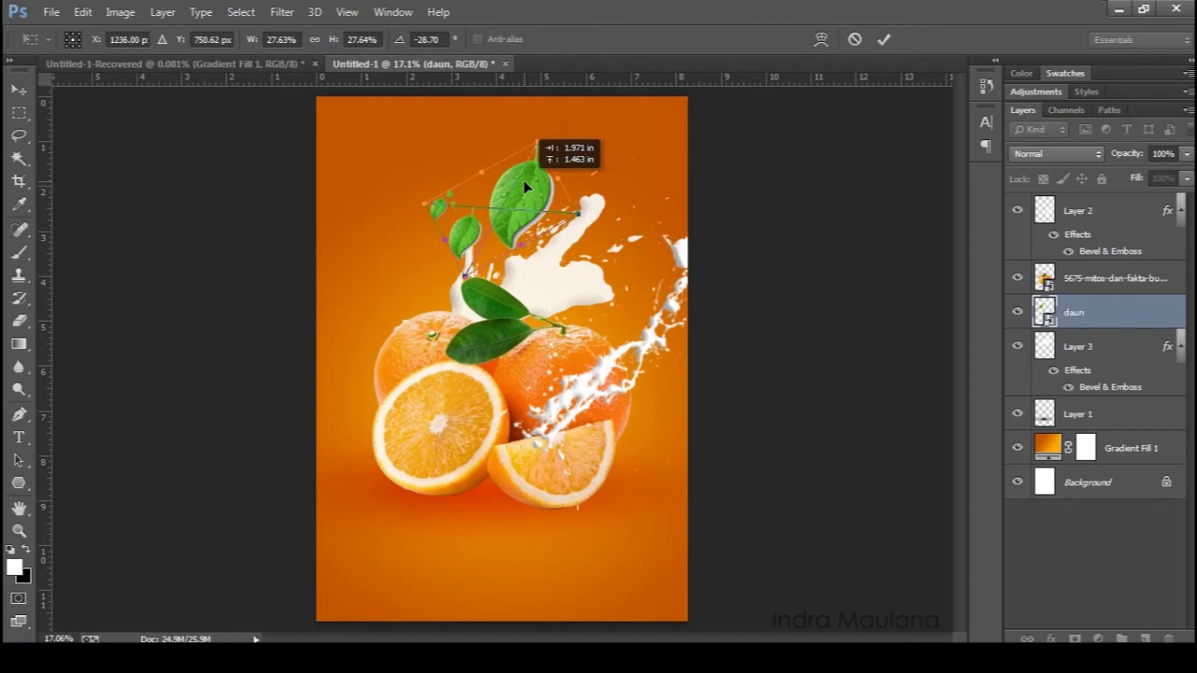
drag(531, 186, 515, 190)
click(882, 39)
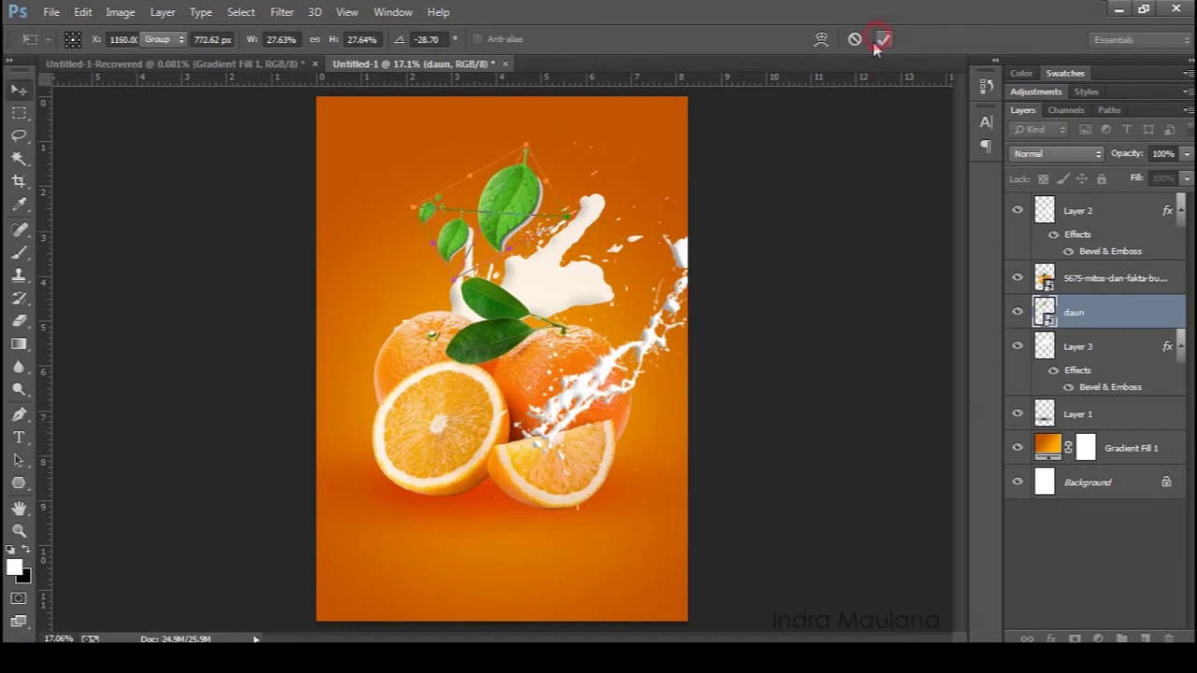
scroll(598, 318, down, 3)
Step: Group Layer 2 through Layer 1 into Group 1
scroll(598, 318, up, 3)
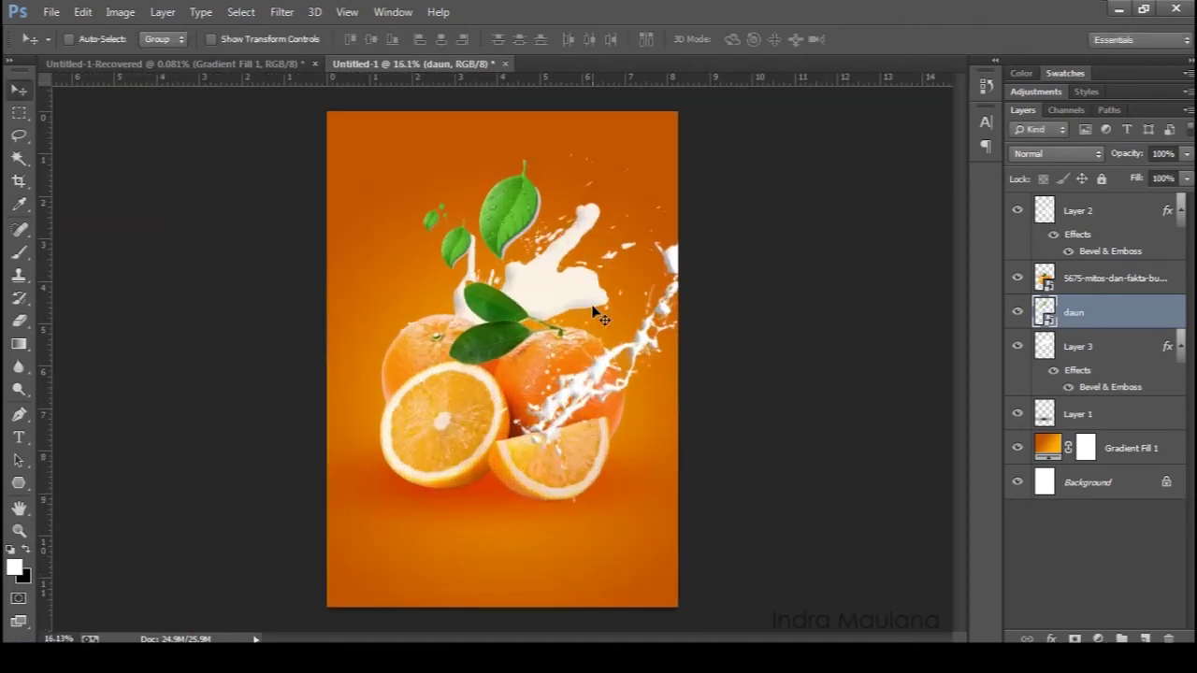
click(1092, 215)
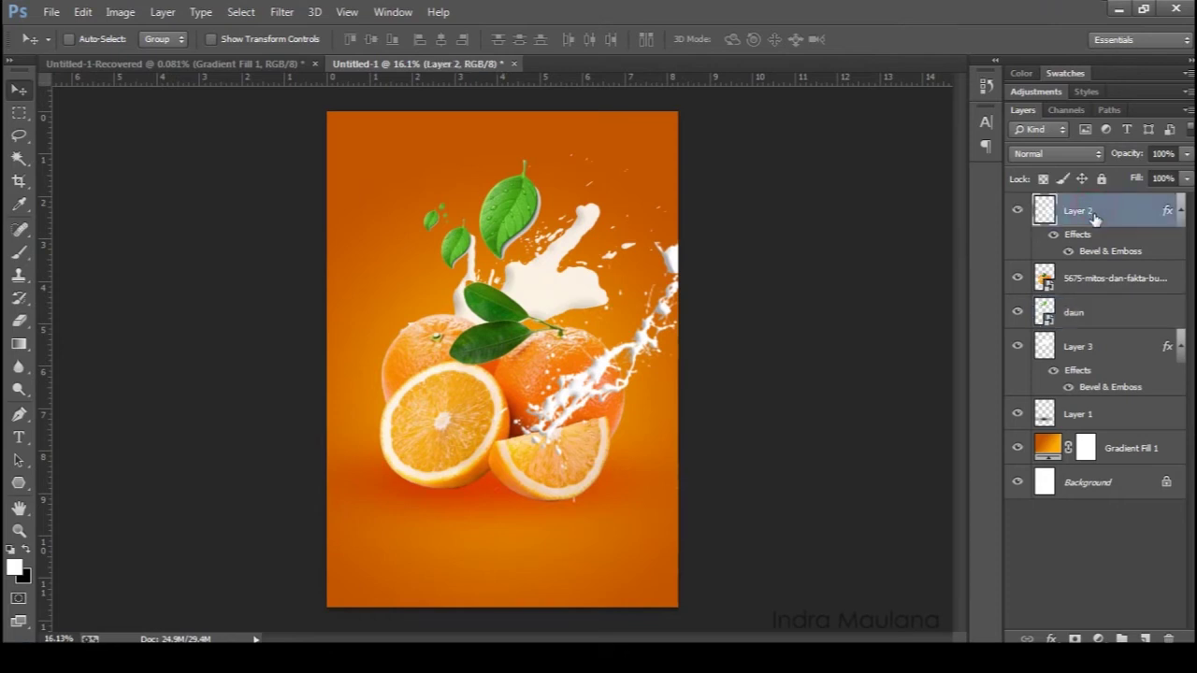
shift+click(1083, 417)
key(ctrl+g)
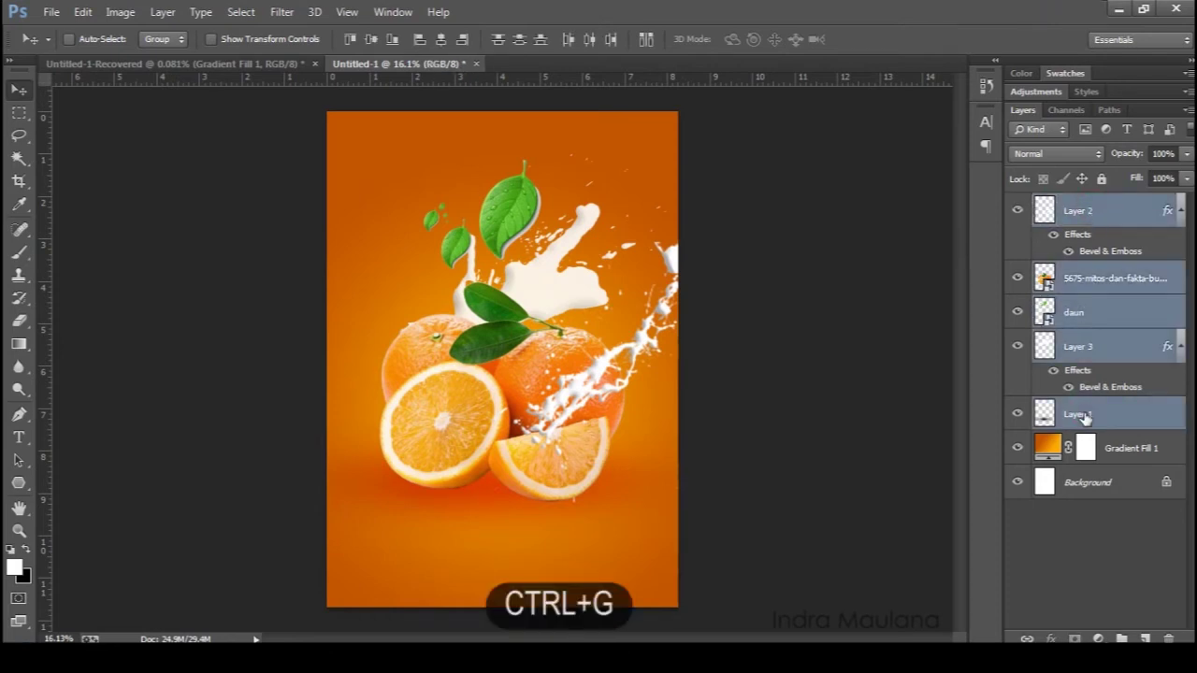
Step: Scale Group 1 to about 87%, nudge it, and add an empty layer above Gradient Fill 1
key(ctrl+t)
drag(794, 152, 758, 179)
drag(568, 314, 561, 333)
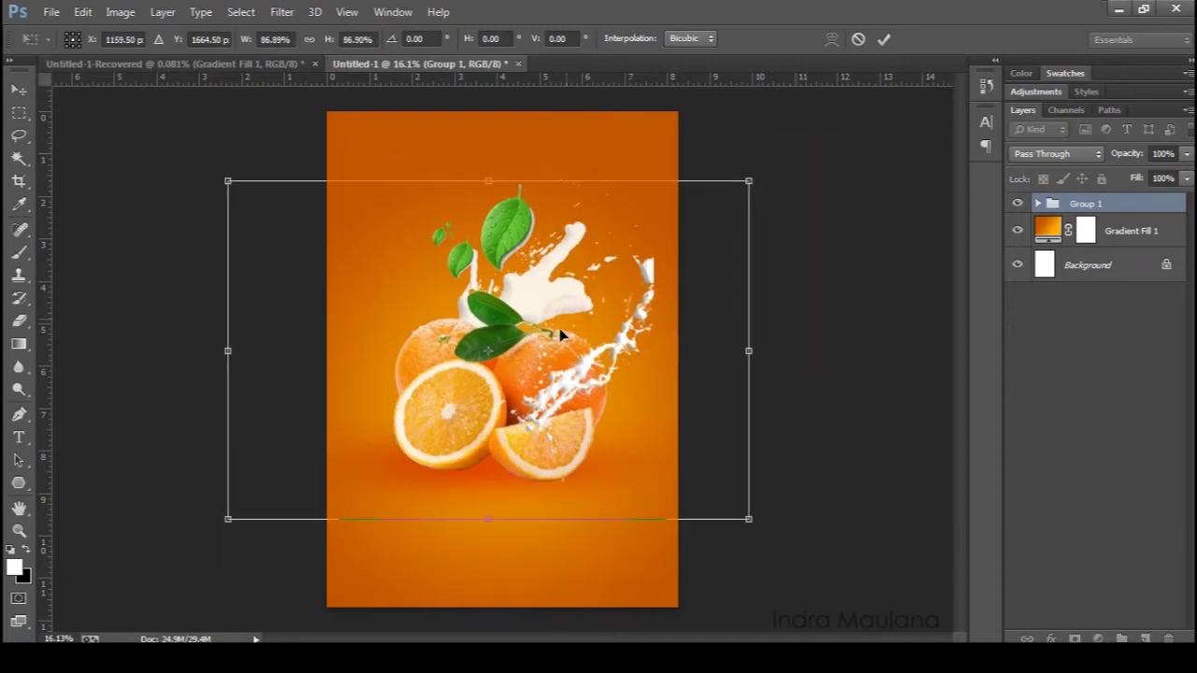
click(883, 39)
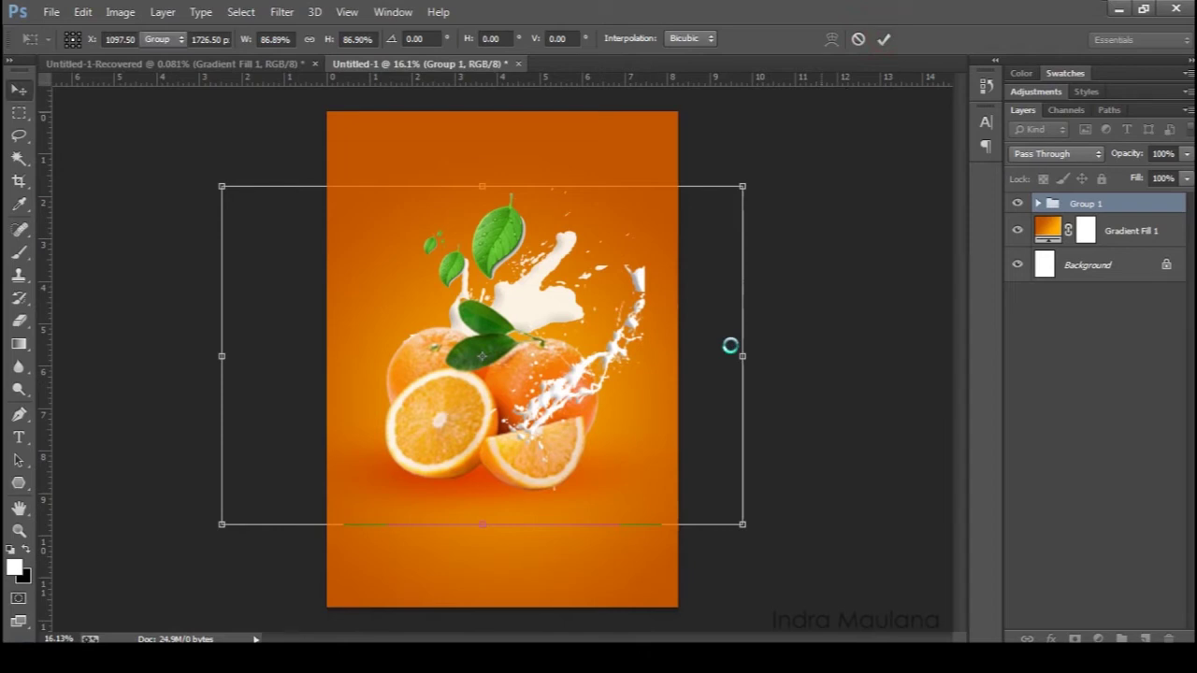
scroll(666, 364, up, 1)
scroll(666, 367, down, 1)
drag(516, 387, 524, 401)
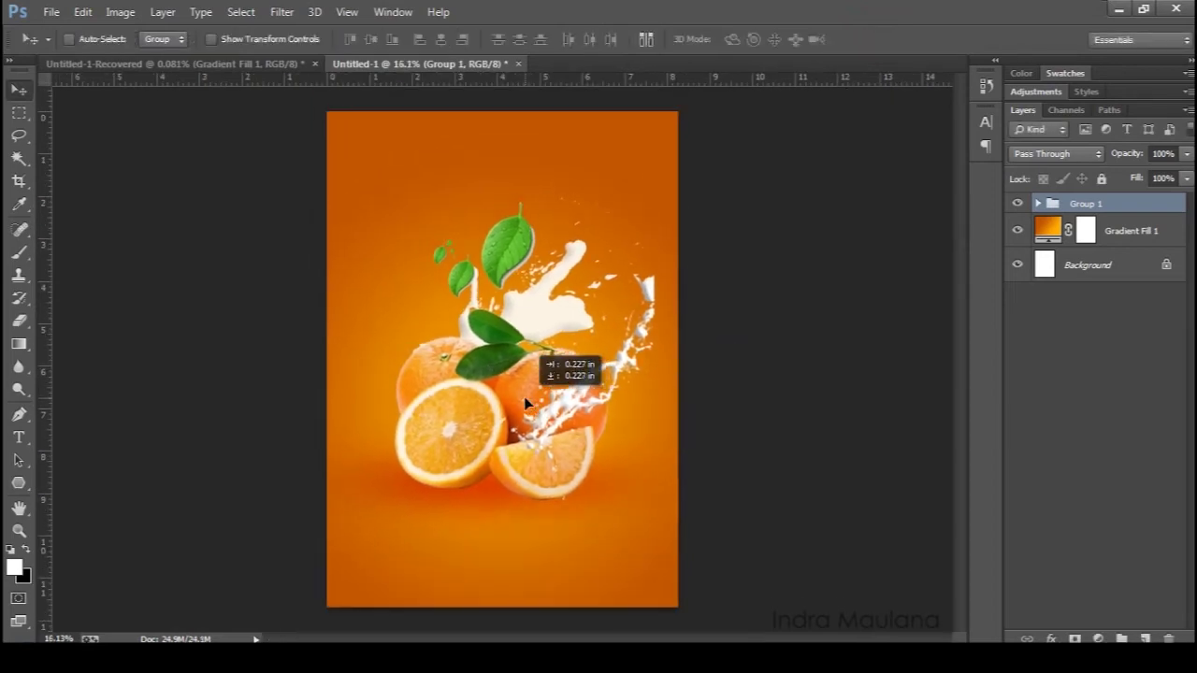
click(1101, 234)
click(1143, 637)
Step: Load the Basic Brushes set and paint a white glow with the 500 px brush
key(b)
right_click(525, 324)
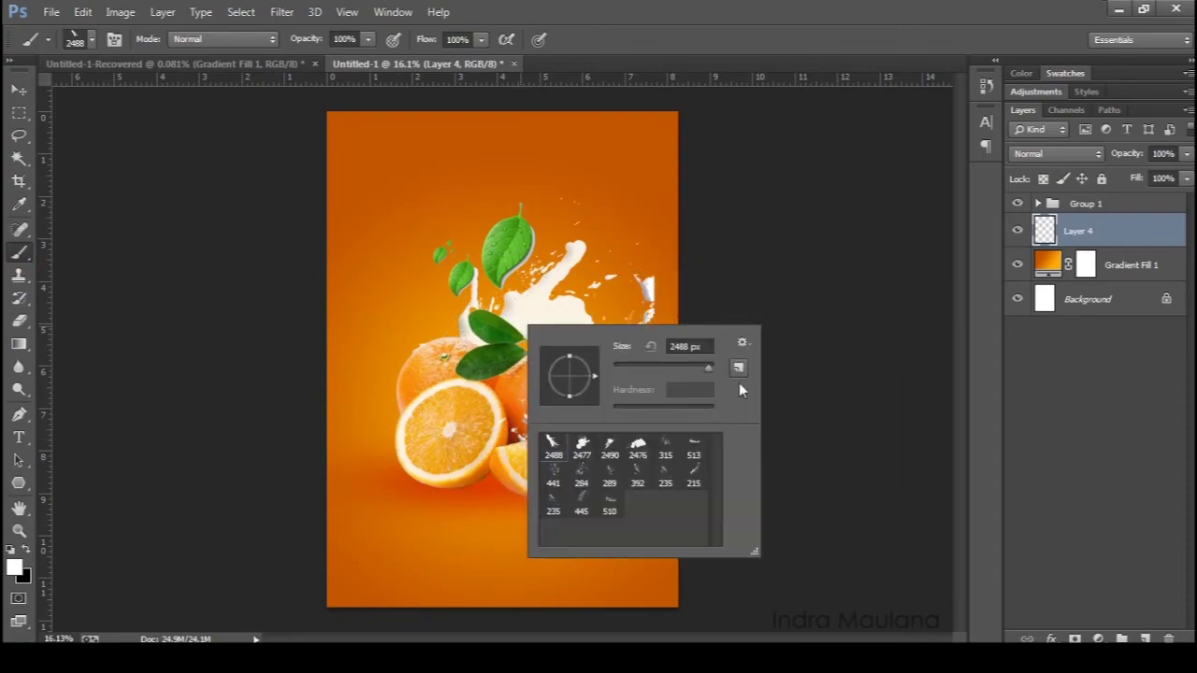
click(743, 343)
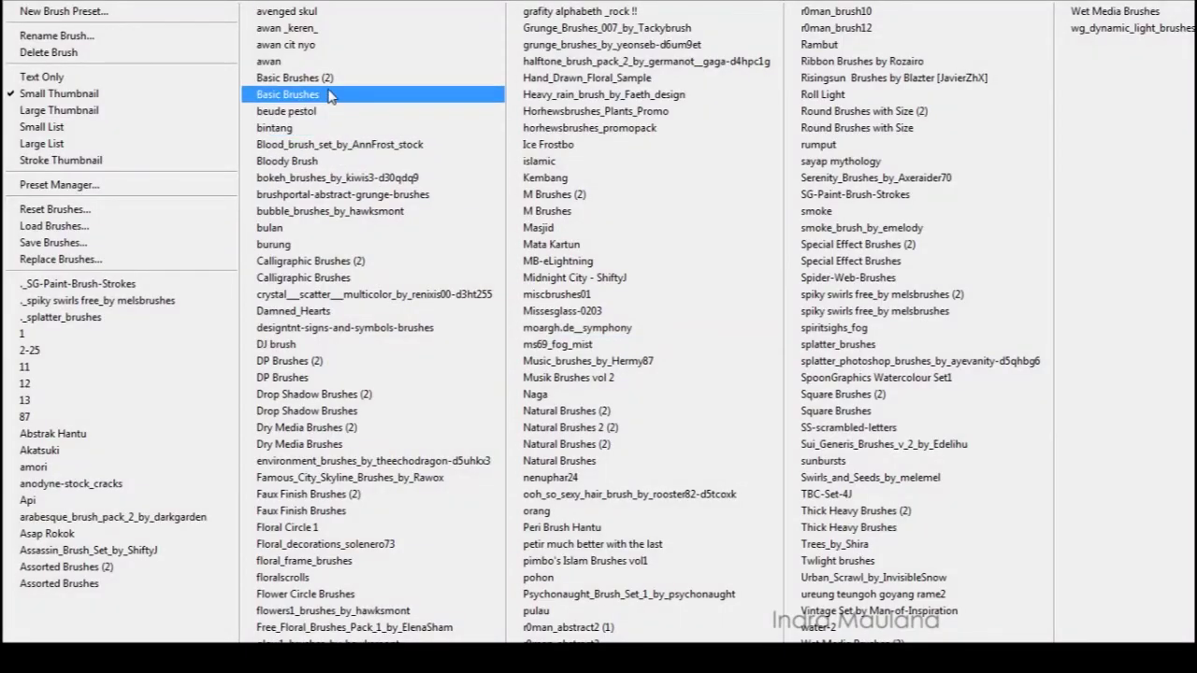
click(330, 94)
click(529, 261)
click(582, 531)
click(494, 318)
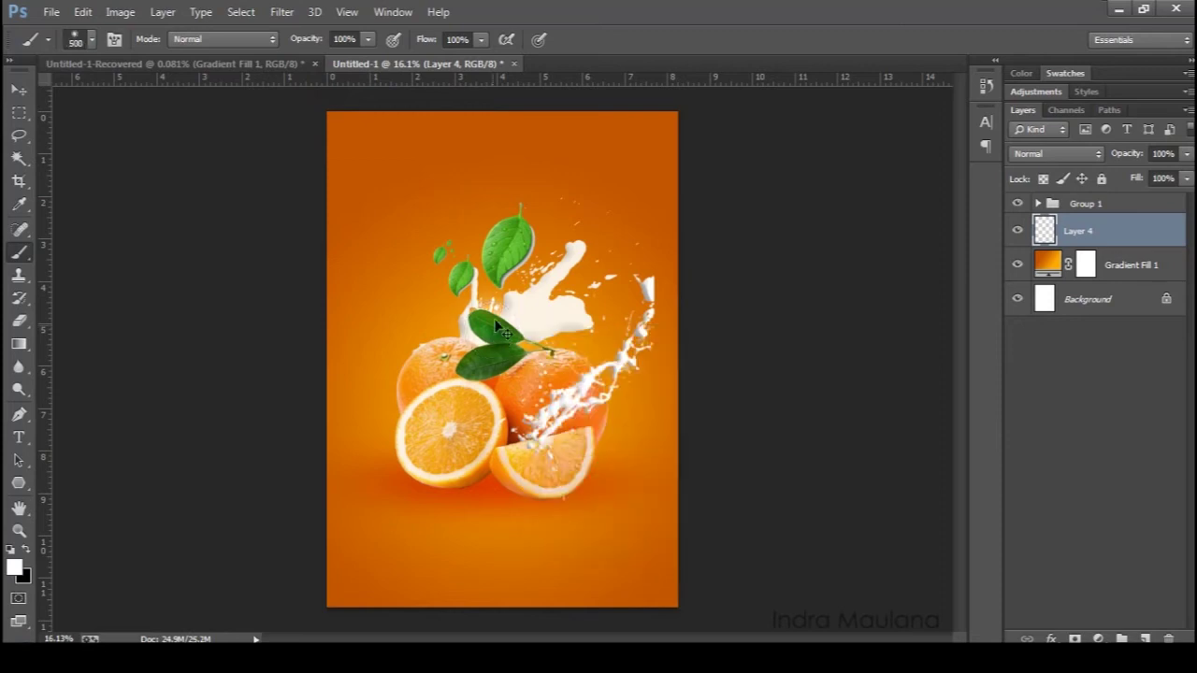
click(501, 200)
Step: Enlarge the glow to about 203% by 230% and move it behind the splash and oranges
click(19, 89)
key(ctrl+t)
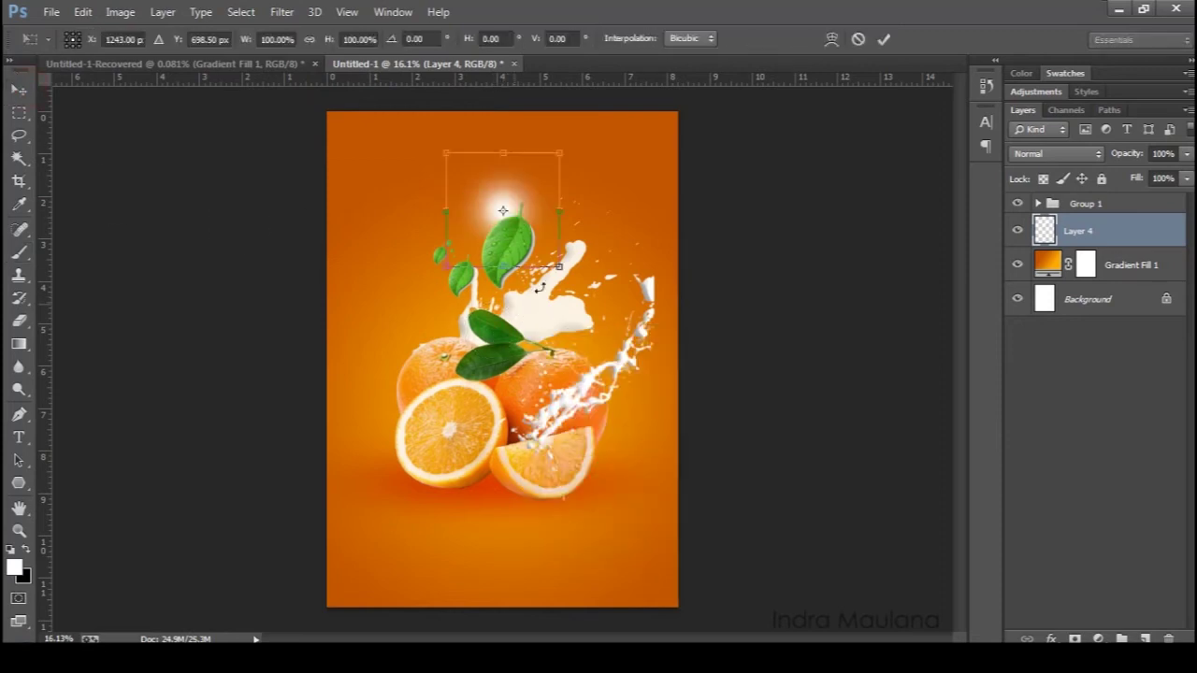
mouse_move(558, 267)
mouse_down()
mouse_move(669, 415)
mouse_move(578, 315)
mouse_up()
drag(463, 186, 549, 334)
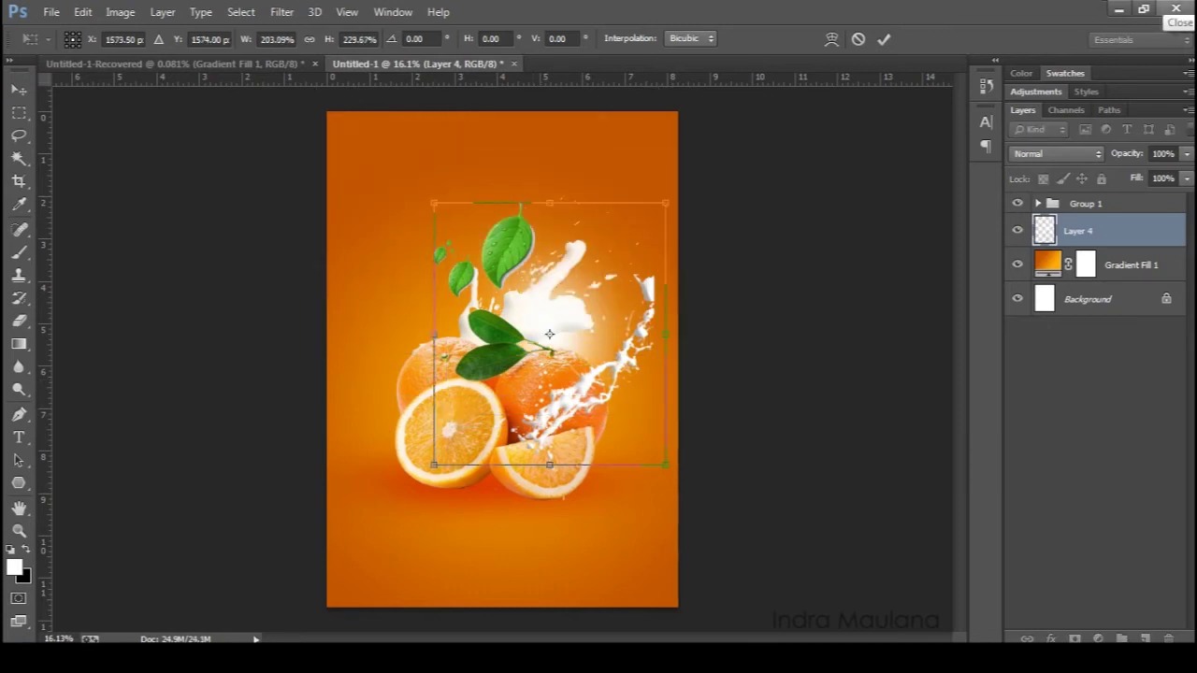
drag(521, 292, 494, 285)
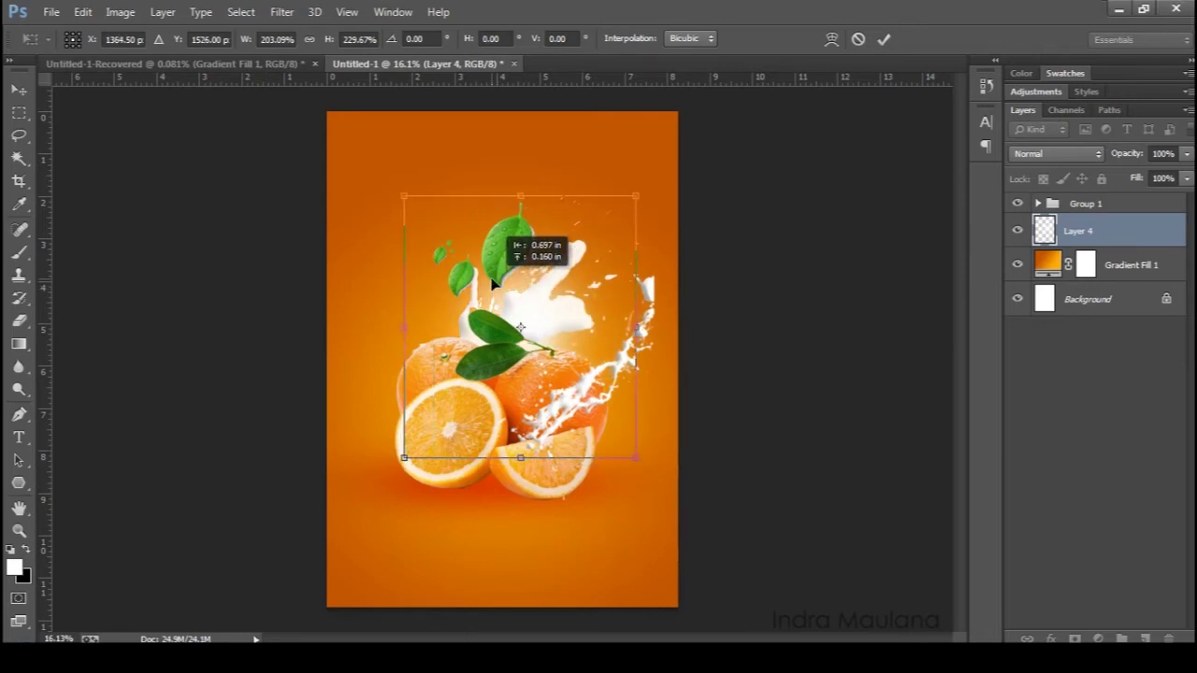
mouse_move(493, 268)
mouse_down()
mouse_move(484, 252)
mouse_move(528, 277)
mouse_move(519, 265)
mouse_move(500, 323)
mouse_up()
click(885, 38)
scroll(552, 315, down, 2)
scroll(552, 315, up, 1)
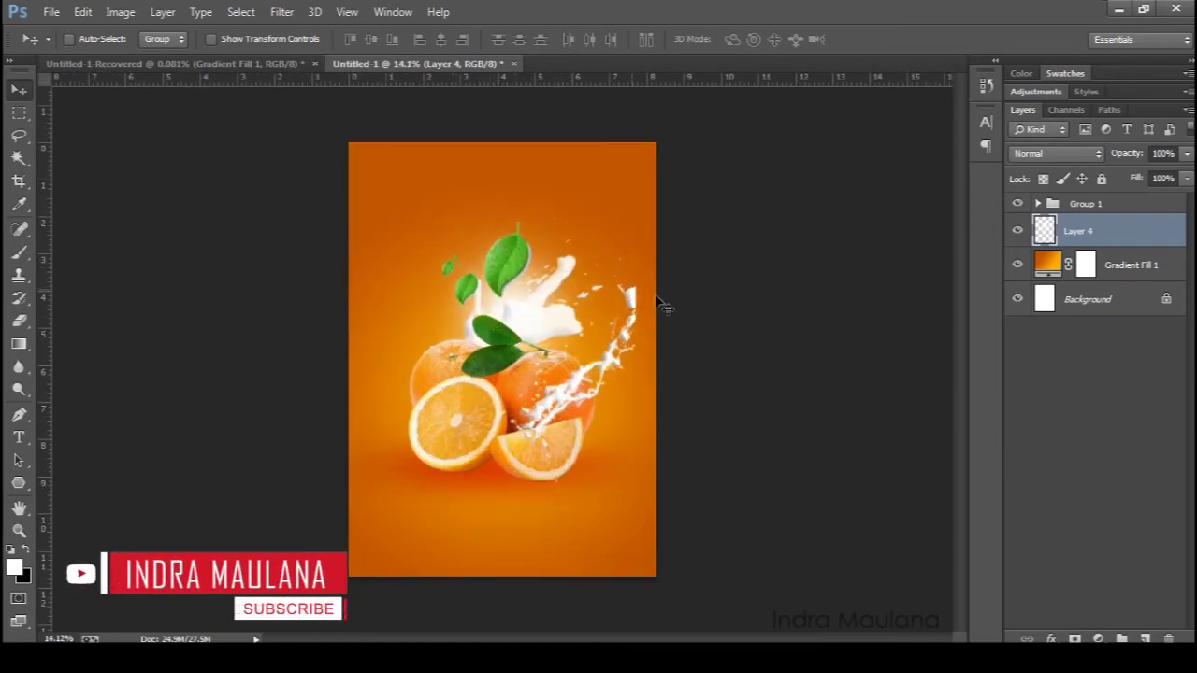
scroll(692, 335, up, 1)
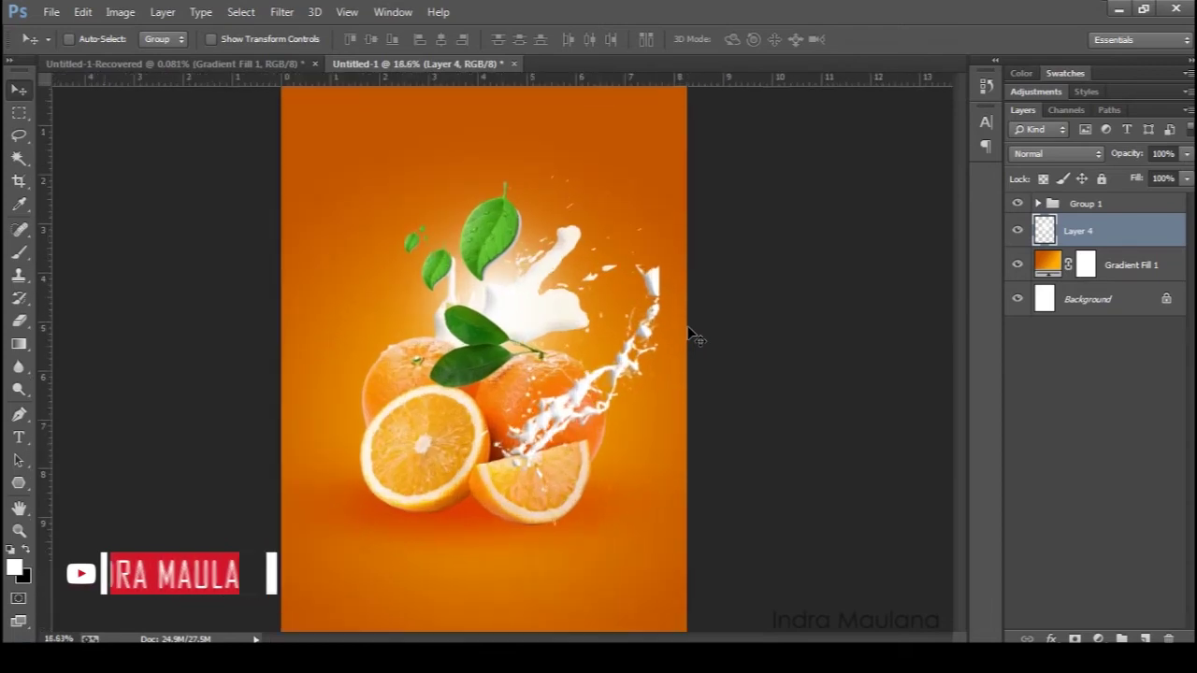
scroll(500, 360, down, 1)
scroll(467, 402, down, 1)
scroll(440, 444, up, 2)
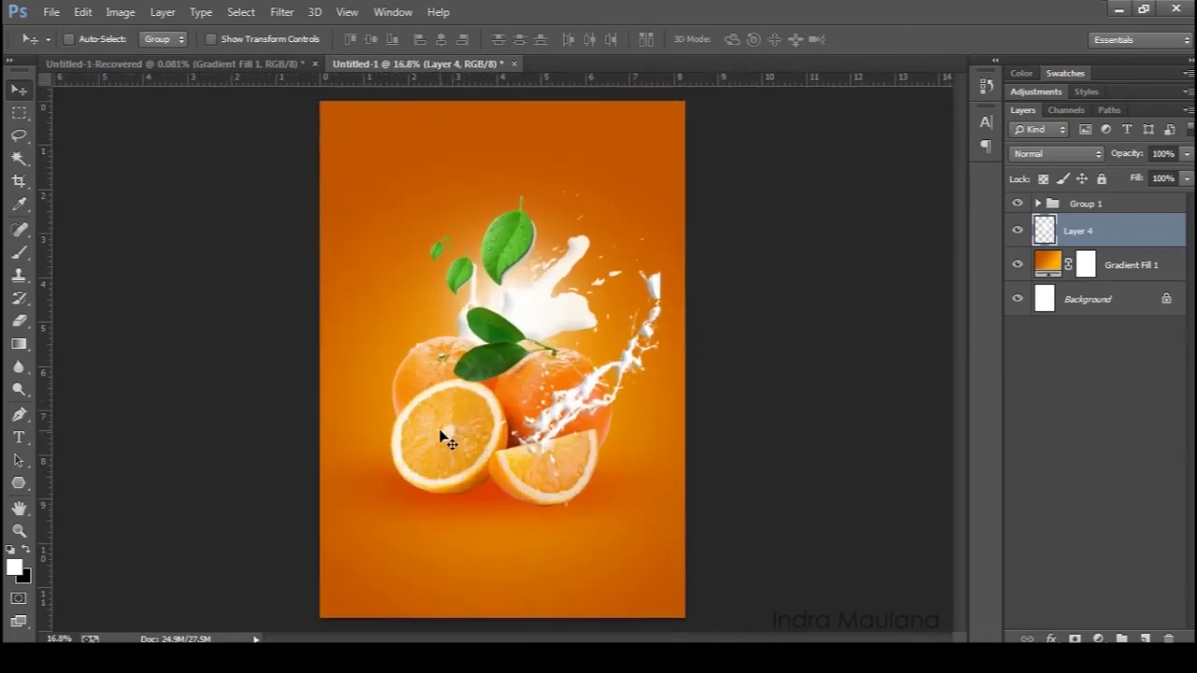
Step: Add white 'ORANGE' text below the oranges, above Group 1
click(19, 437)
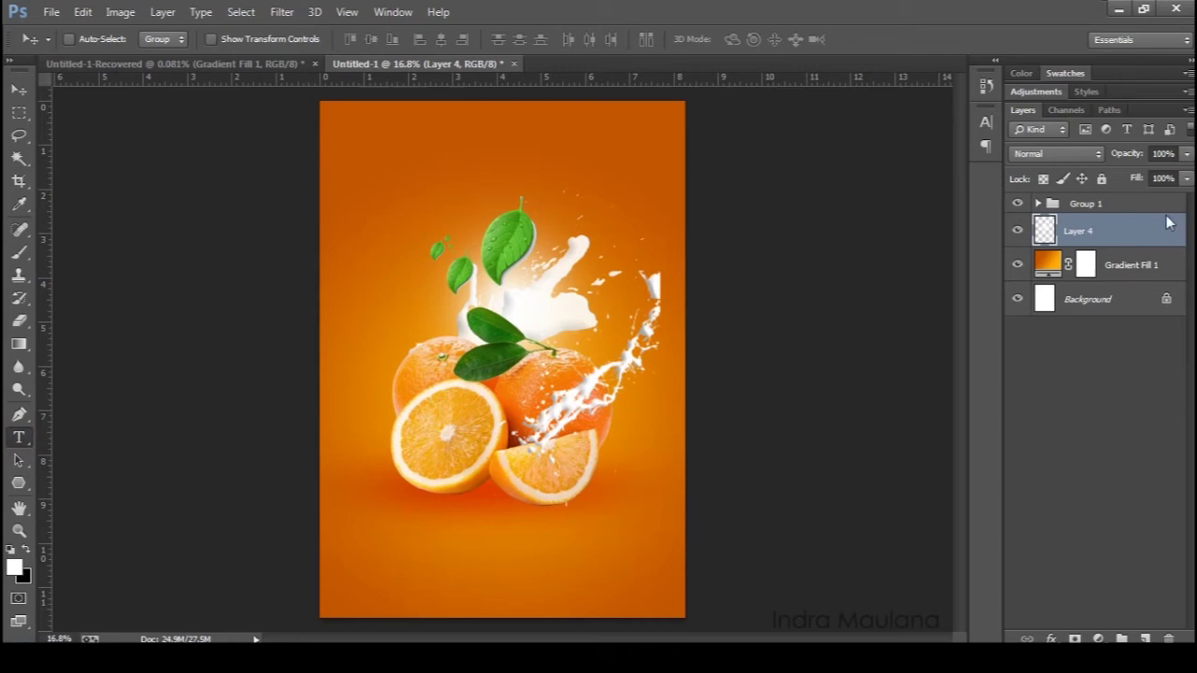
click(1122, 204)
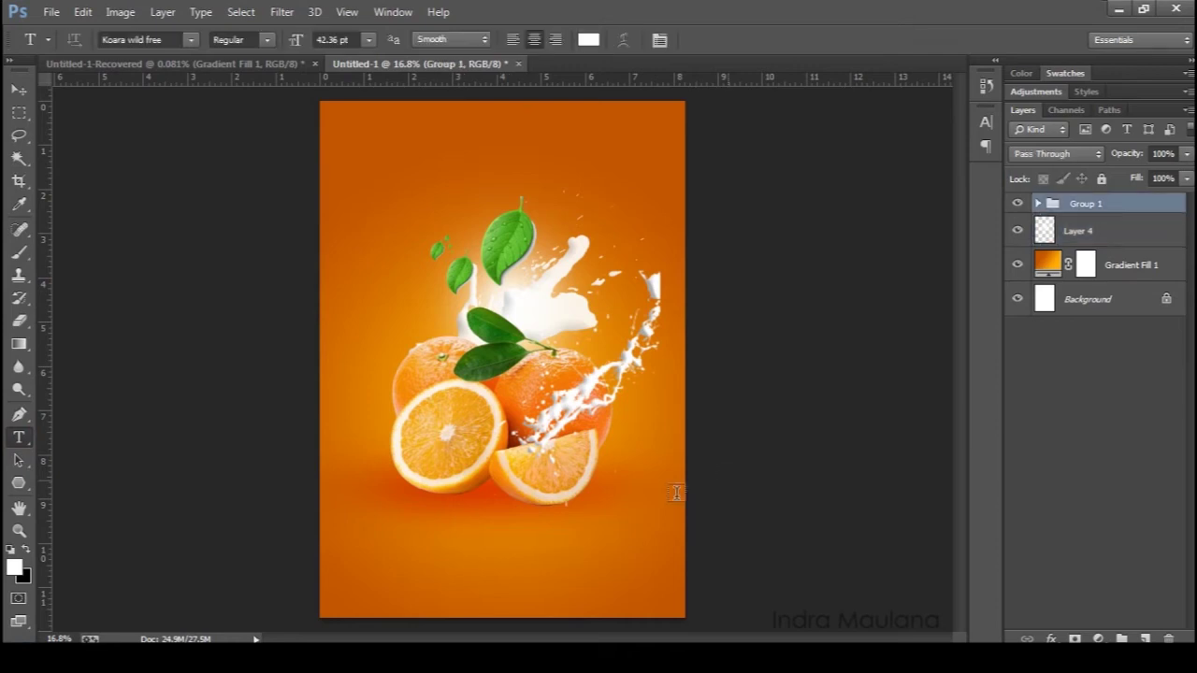
click(478, 559)
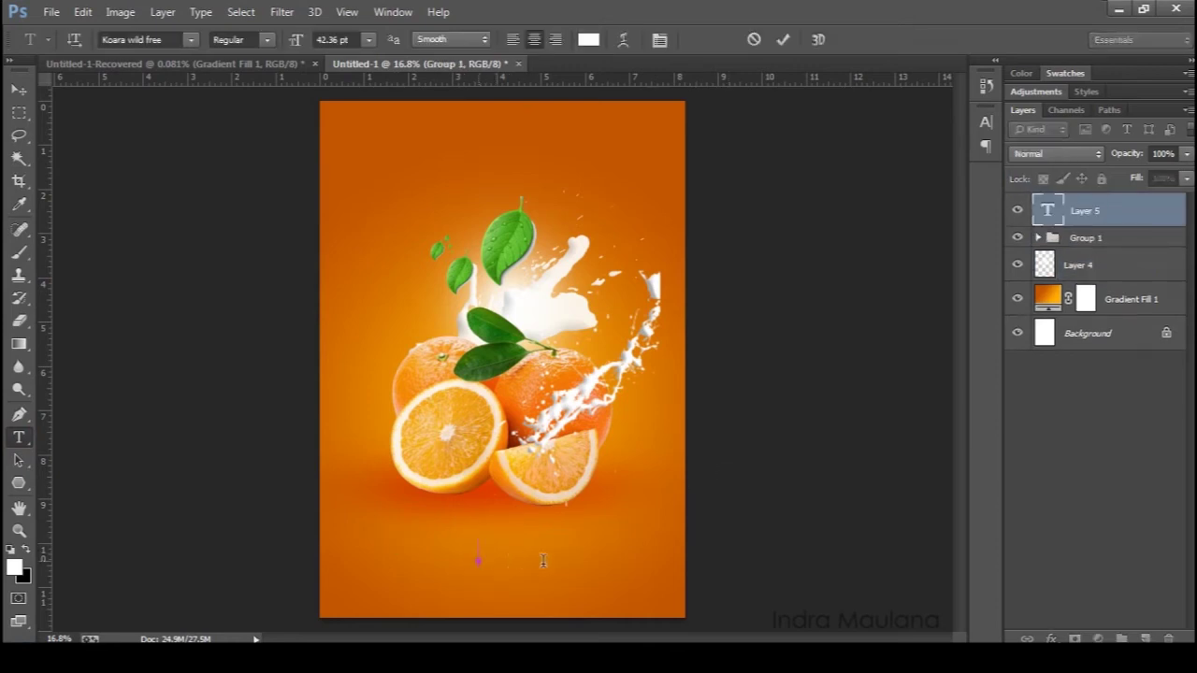
text(O)
text(RANGE)
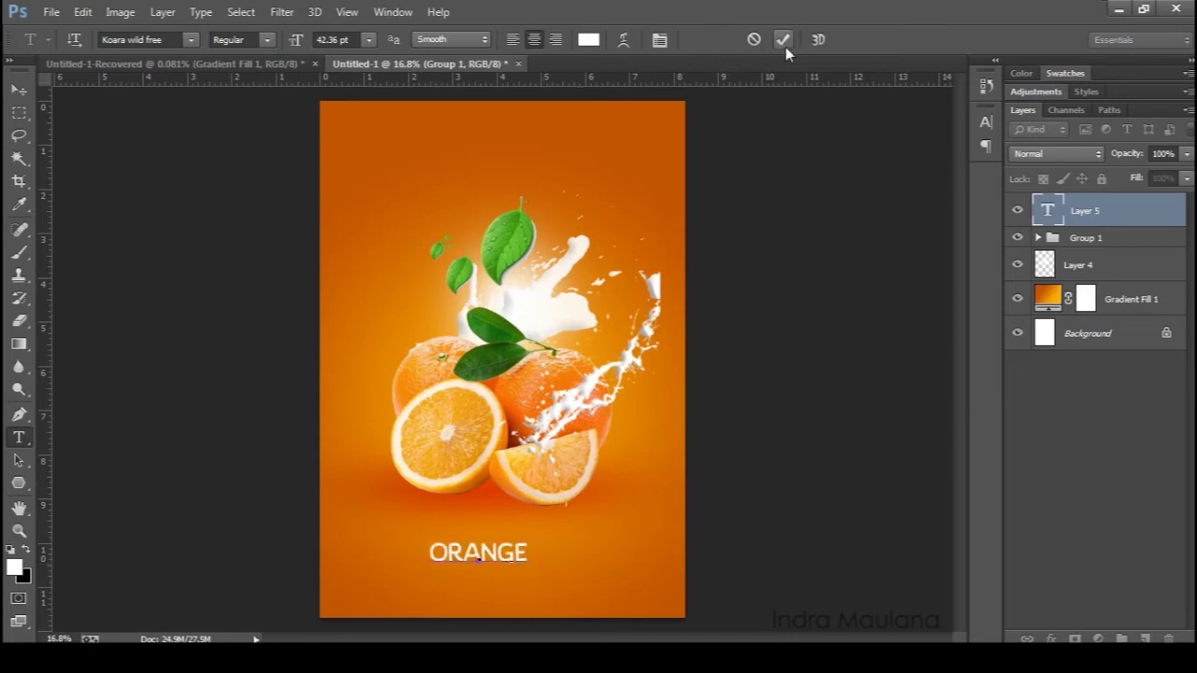
click(21, 90)
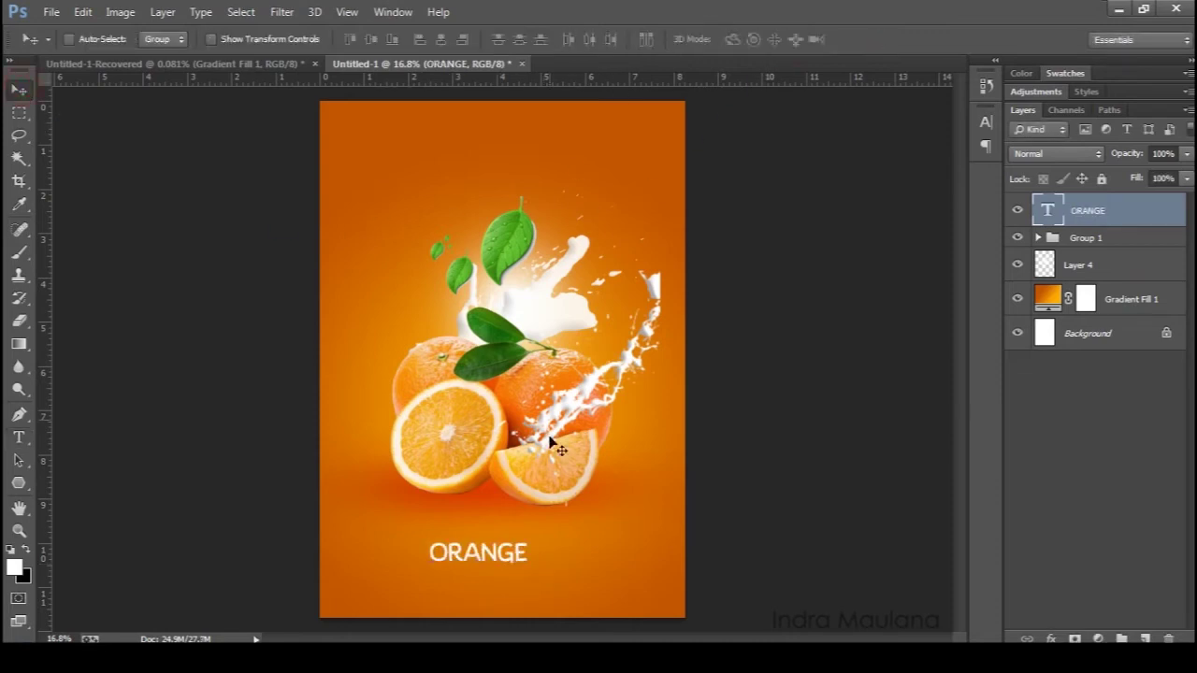
Step: Enlarge the ORANGE text into a large title beneath the fruit
key(ctrl+t)
drag(531, 538, 606, 498)
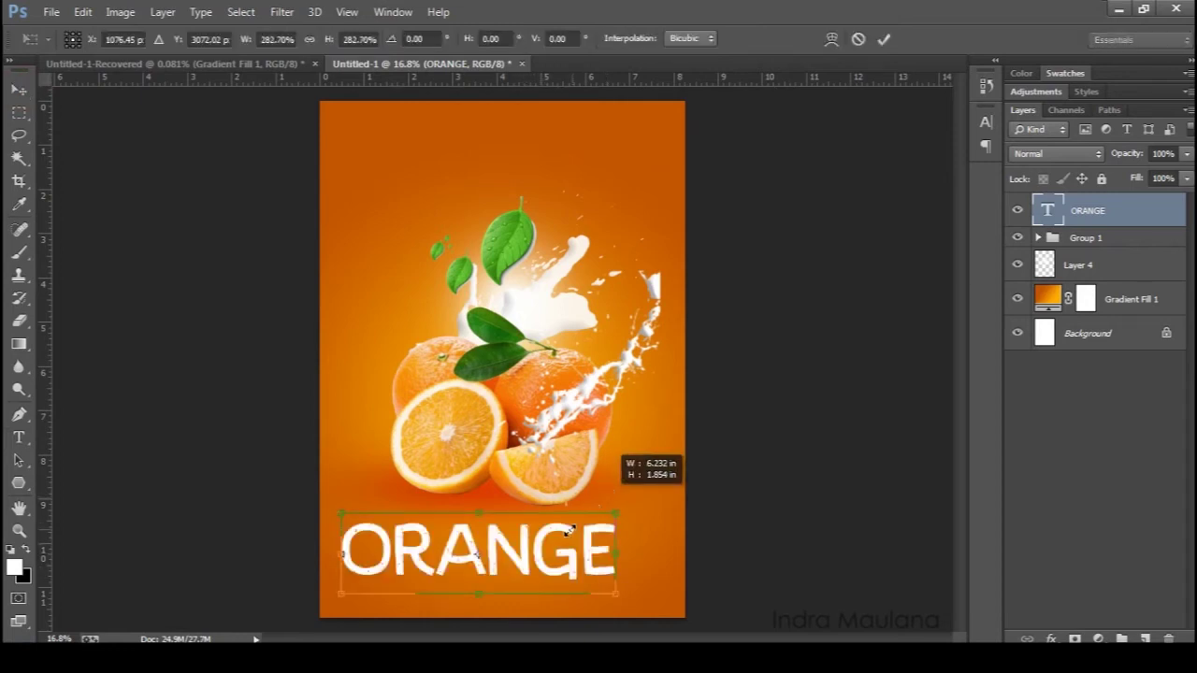
drag(569, 531, 561, 542)
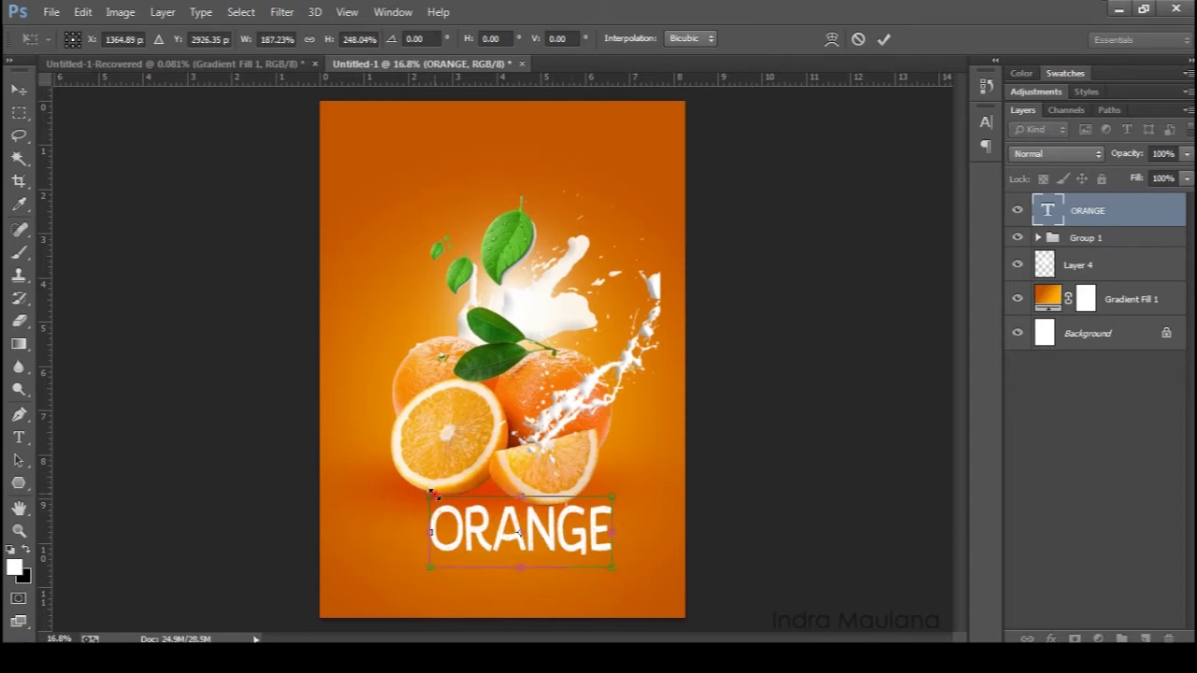
drag(432, 493, 380, 468)
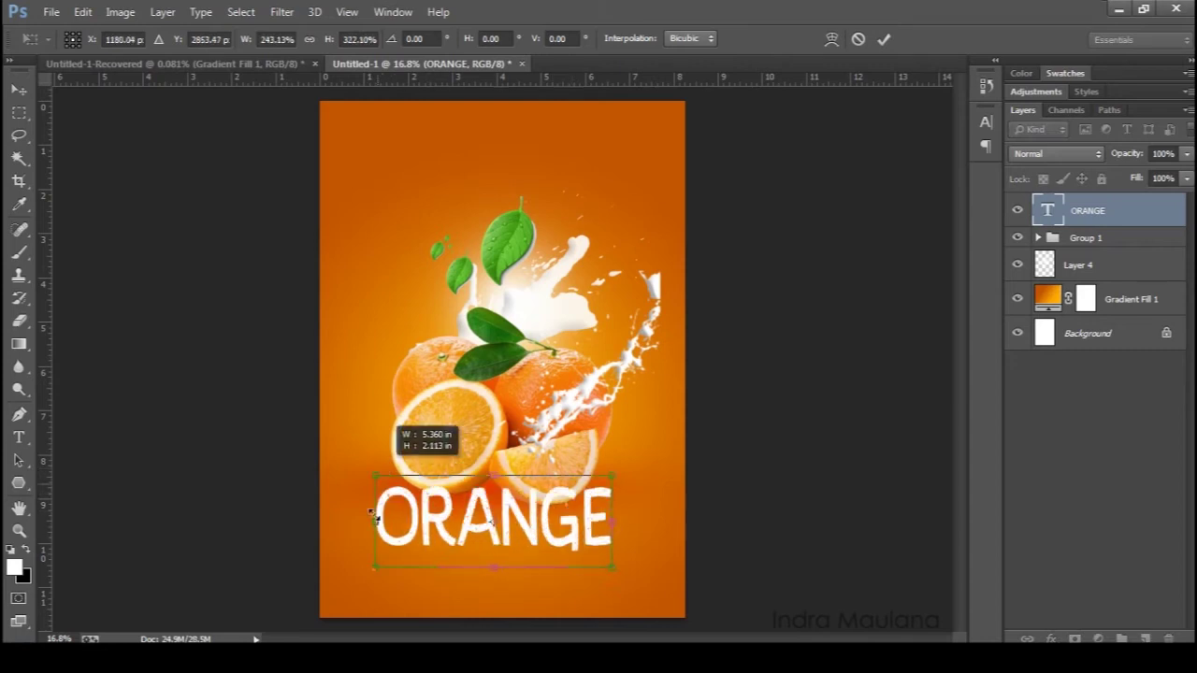
drag(372, 512, 362, 515)
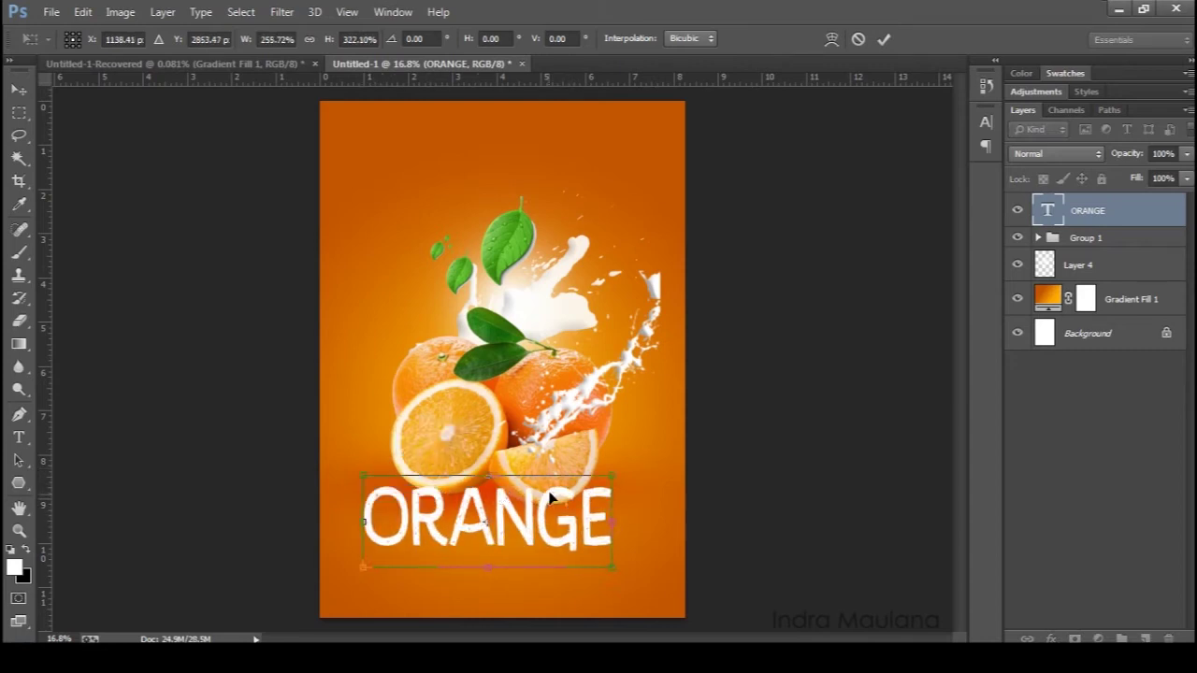
drag(487, 477, 532, 479)
key(Return)
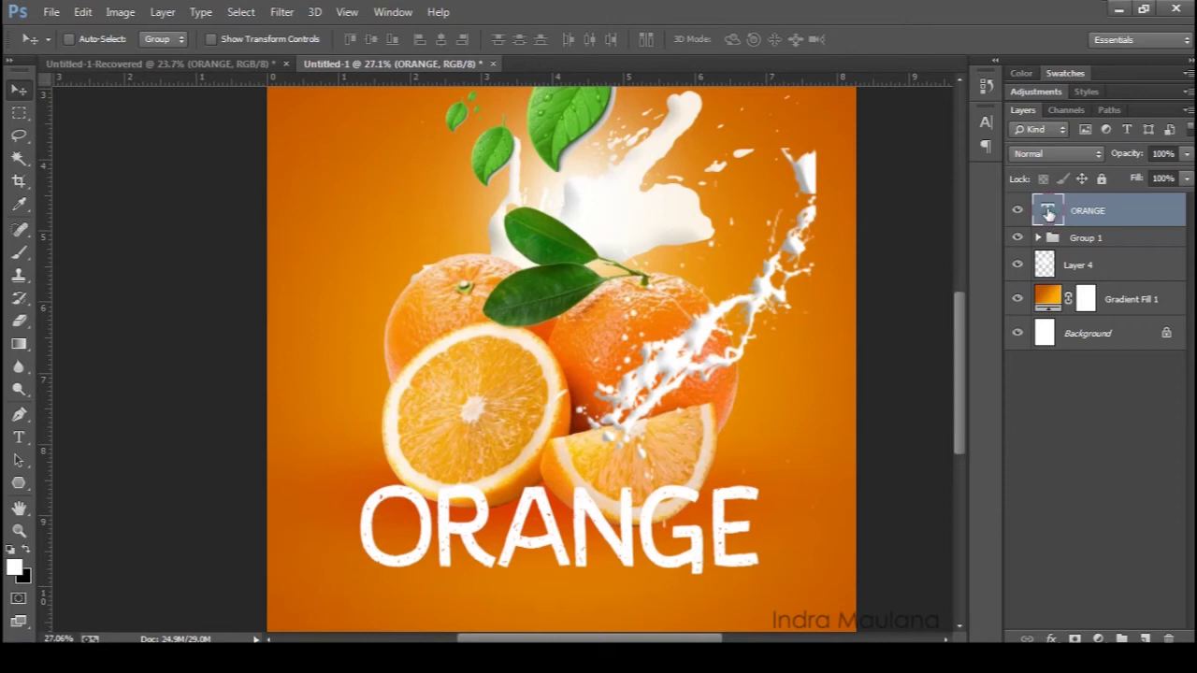
Step: Change the ORANGE title's font to Gretoon Highlight
double_click(1048, 214)
click(124, 37)
text(Gretoon Highlight)
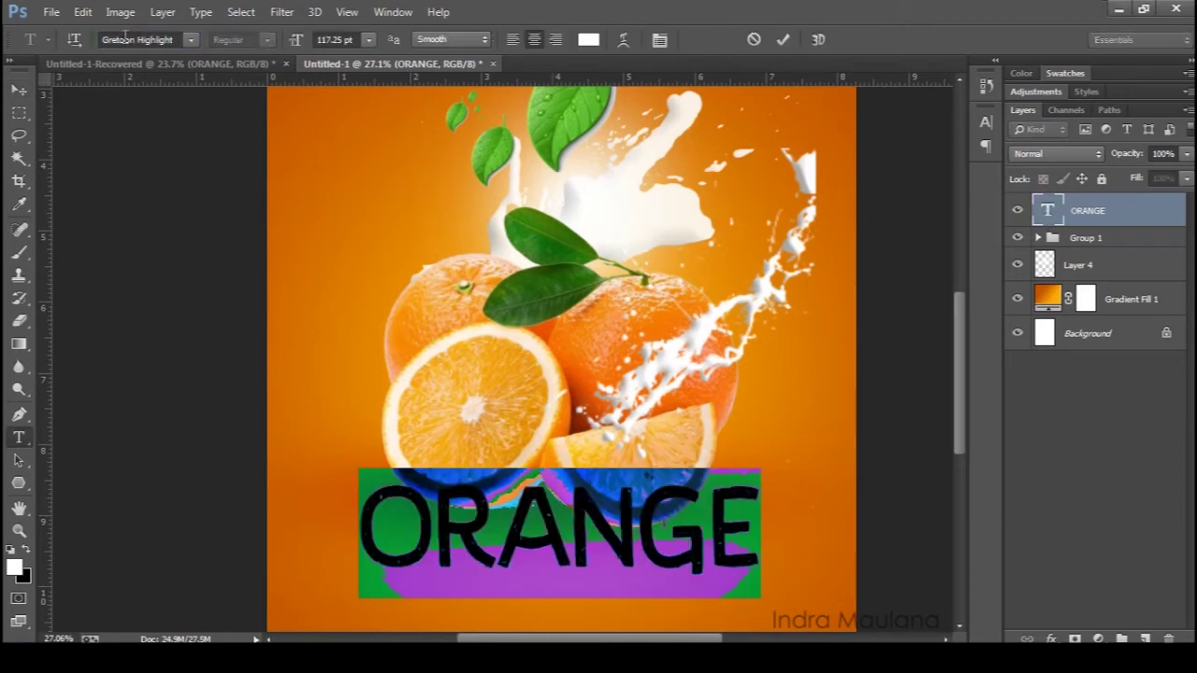
key(Return)
click(784, 41)
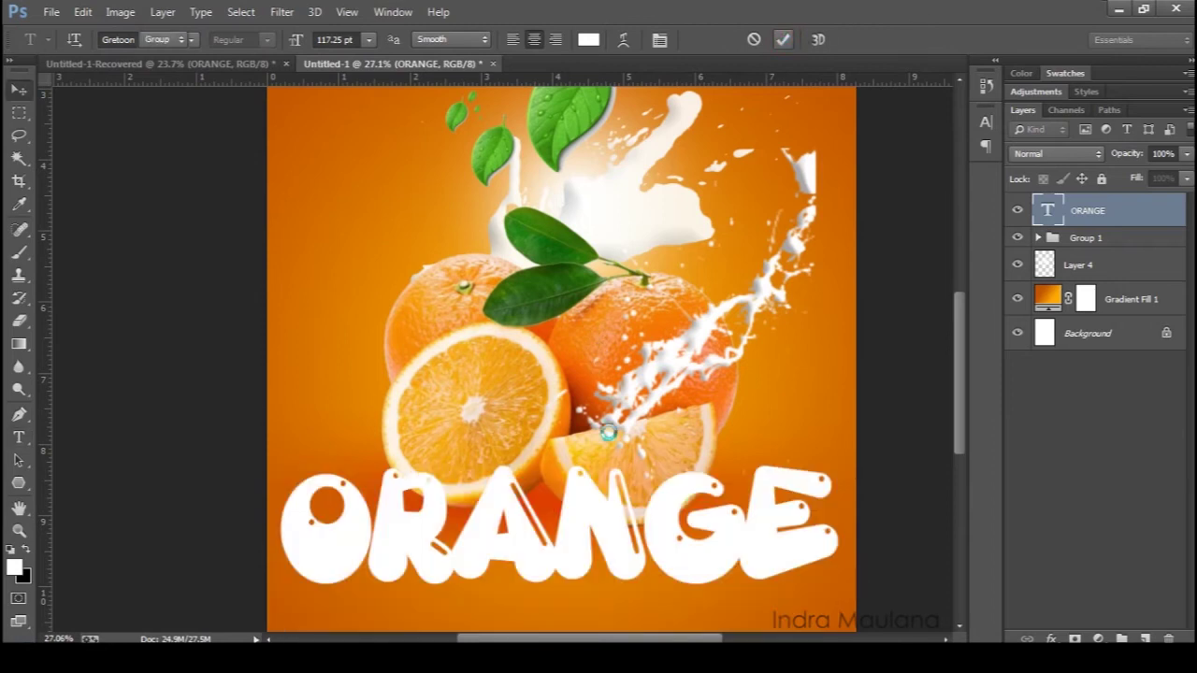
Step: Fit the poster in the window and shrink the ORANGE title to about 80%
key(v)
key(ctrl+0)
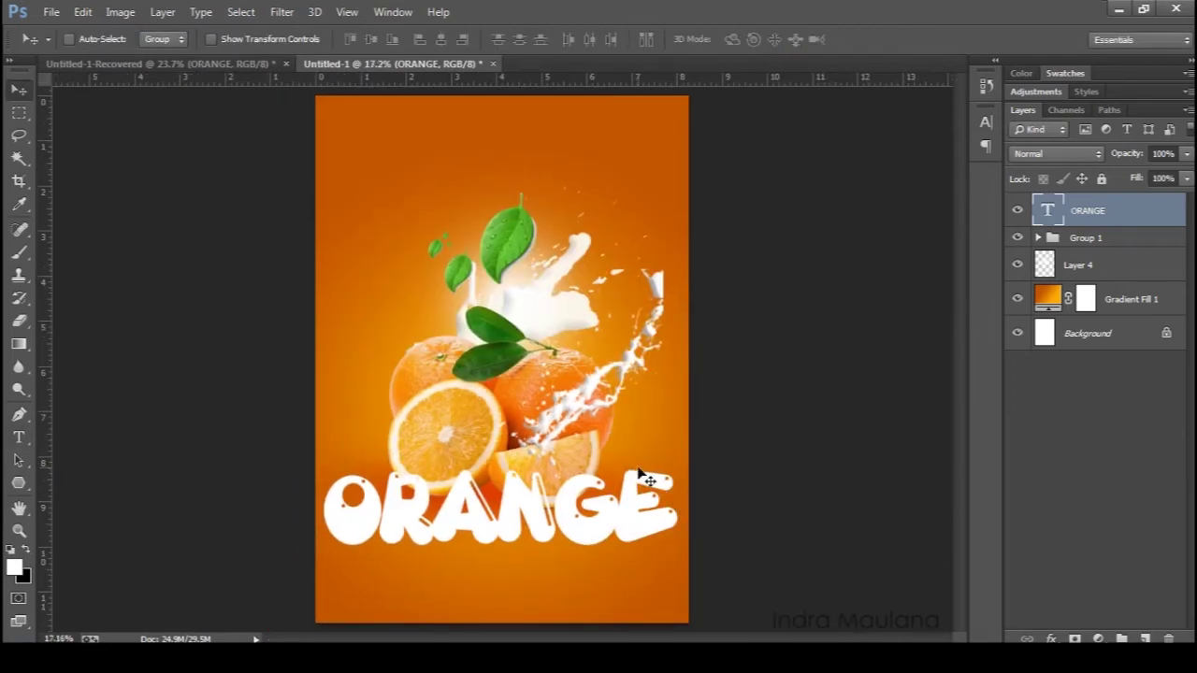
key(ctrl+t)
mouse_move(677, 468)
mouse_down()
mouse_move(641, 477)
mouse_move(638, 465)
mouse_up()
key(Return)
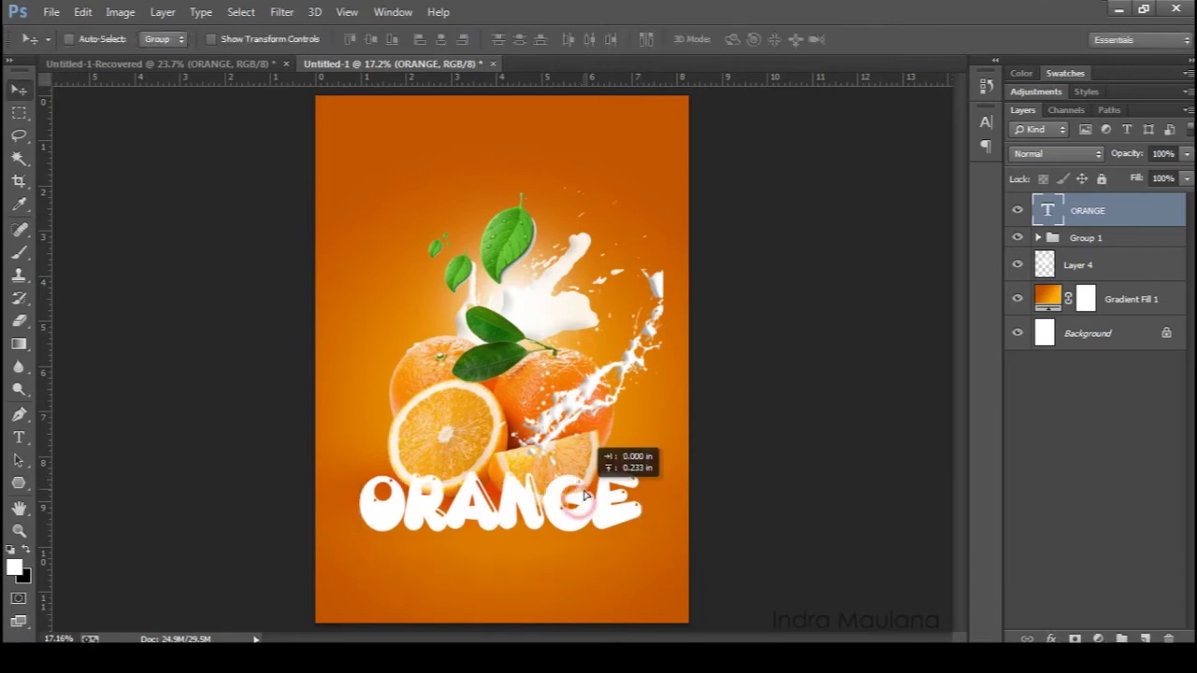
Step: Give ORANGE a larger, softer drop shadow with lowered opacity
double_click(1141, 211)
click(801, 151)
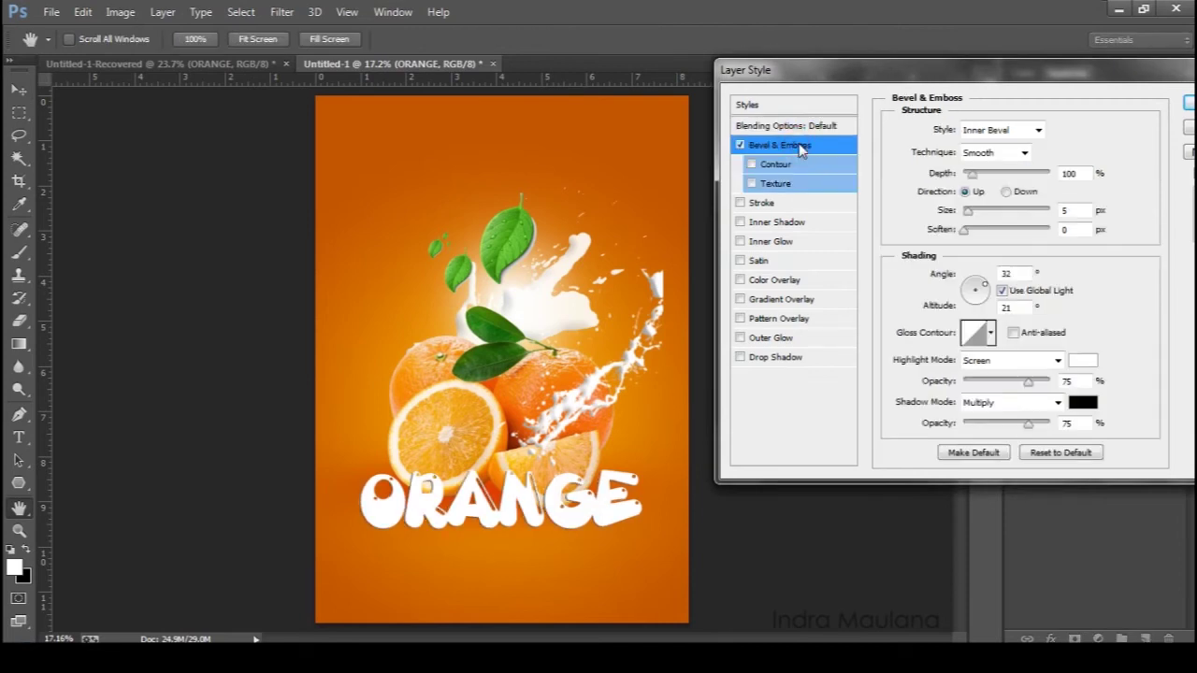
click(740, 146)
click(776, 361)
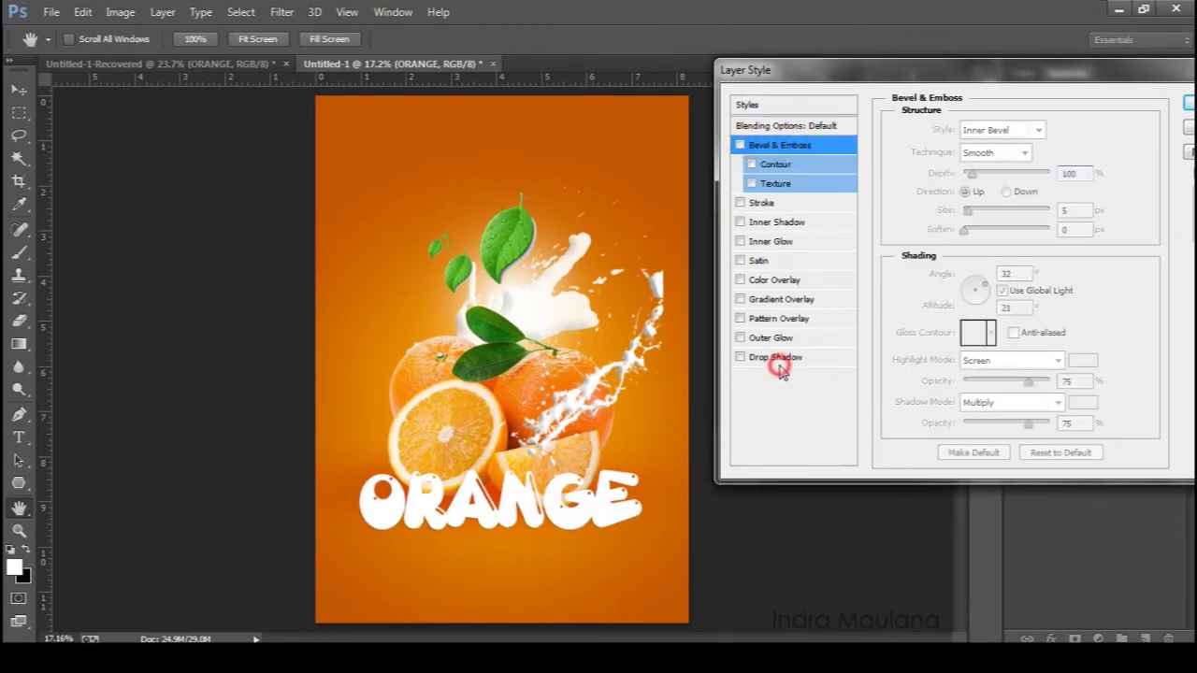
drag(960, 243, 991, 243)
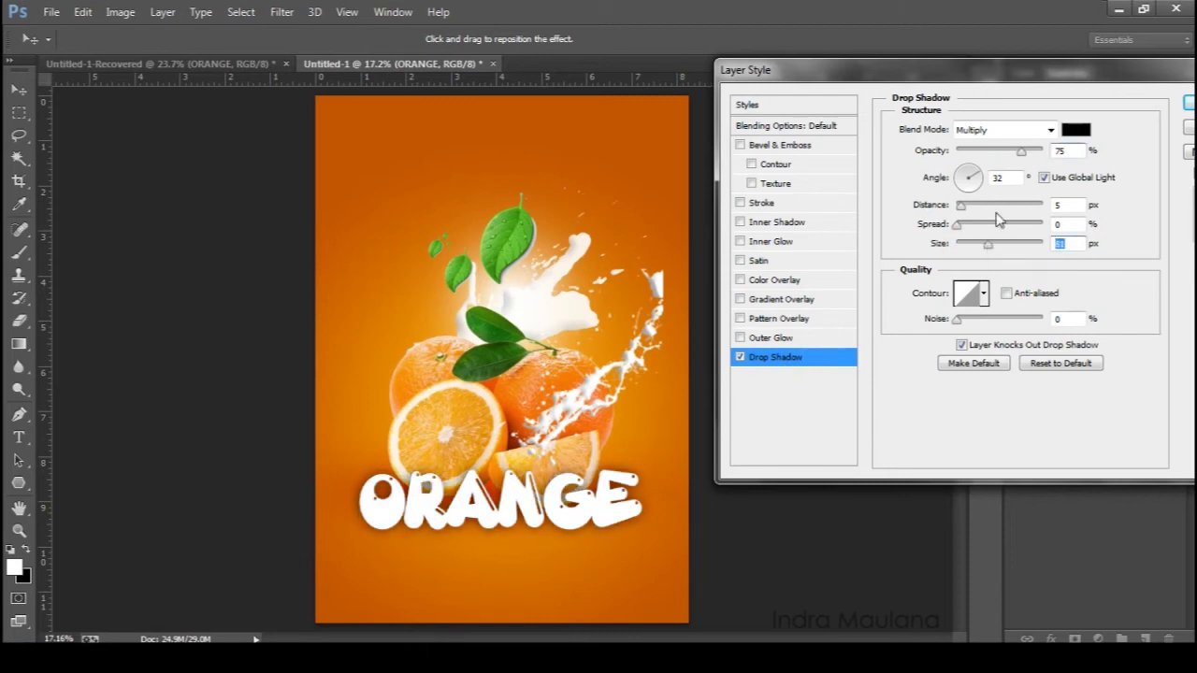
drag(1021, 152, 990, 152)
Step: Add a softened Bevel & Emboss with c1c1c1 shadow colour and a contour
click(790, 147)
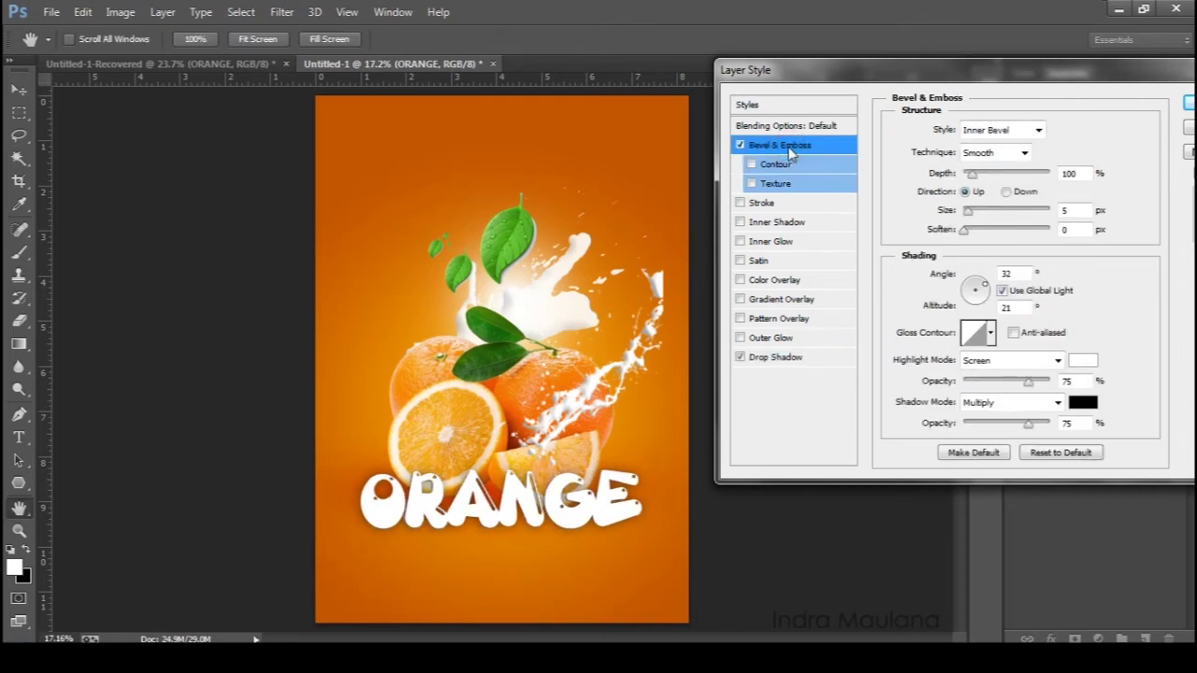
drag(966, 230, 990, 230)
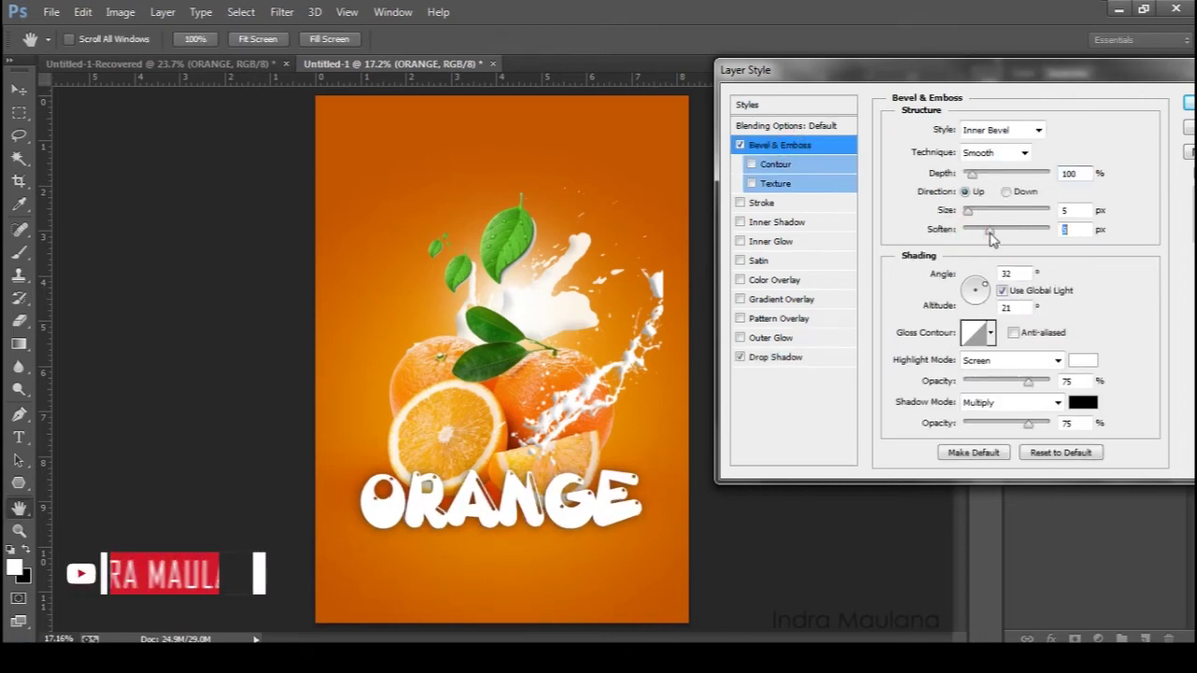
click(1082, 402)
drag(659, 280, 652, 251)
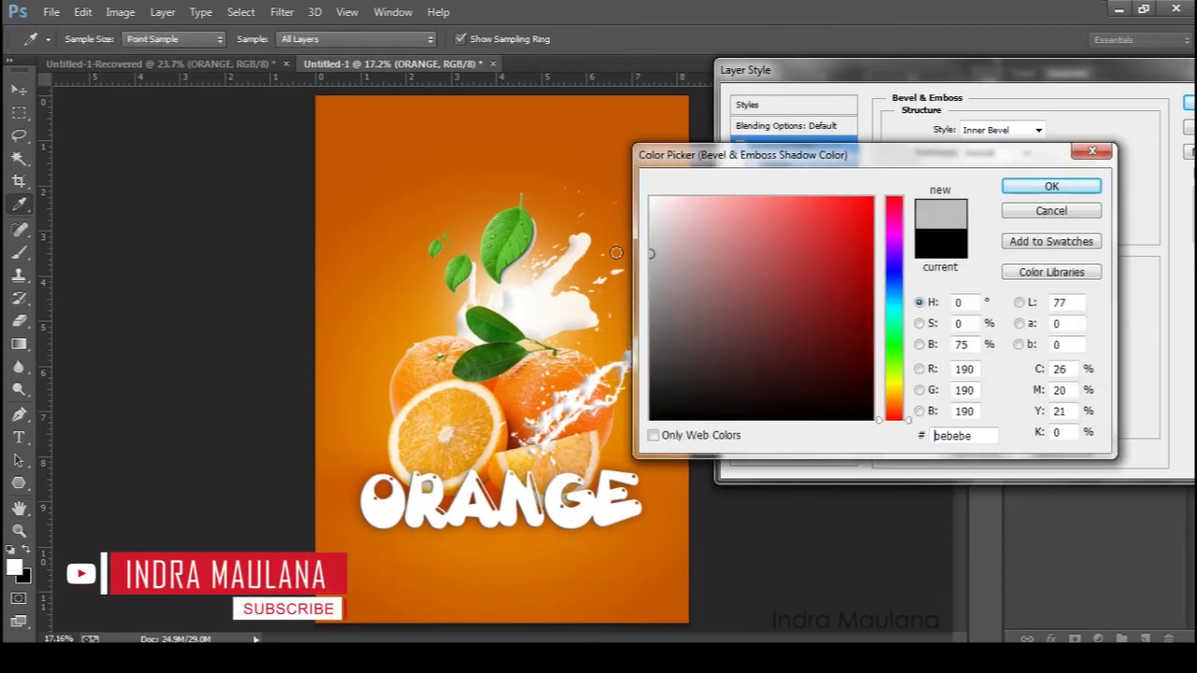
click(1051, 186)
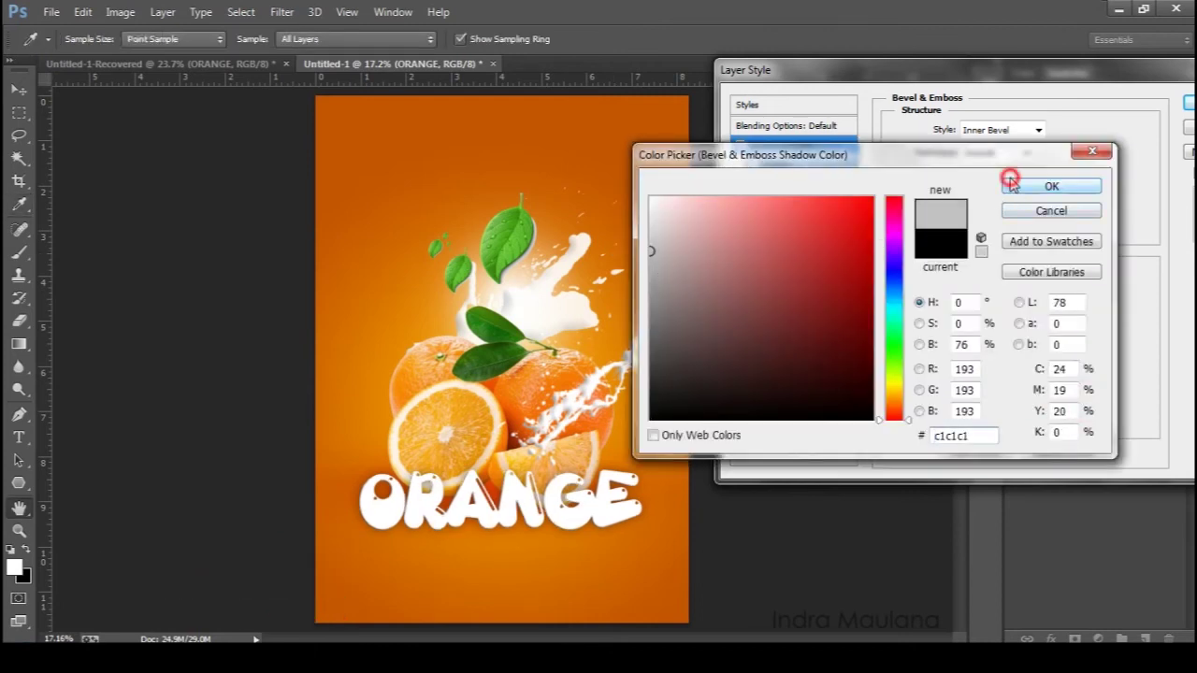
mouse_move(990, 234)
mouse_down()
mouse_move(1008, 237)
mouse_move(993, 232)
mouse_move(994, 215)
mouse_up()
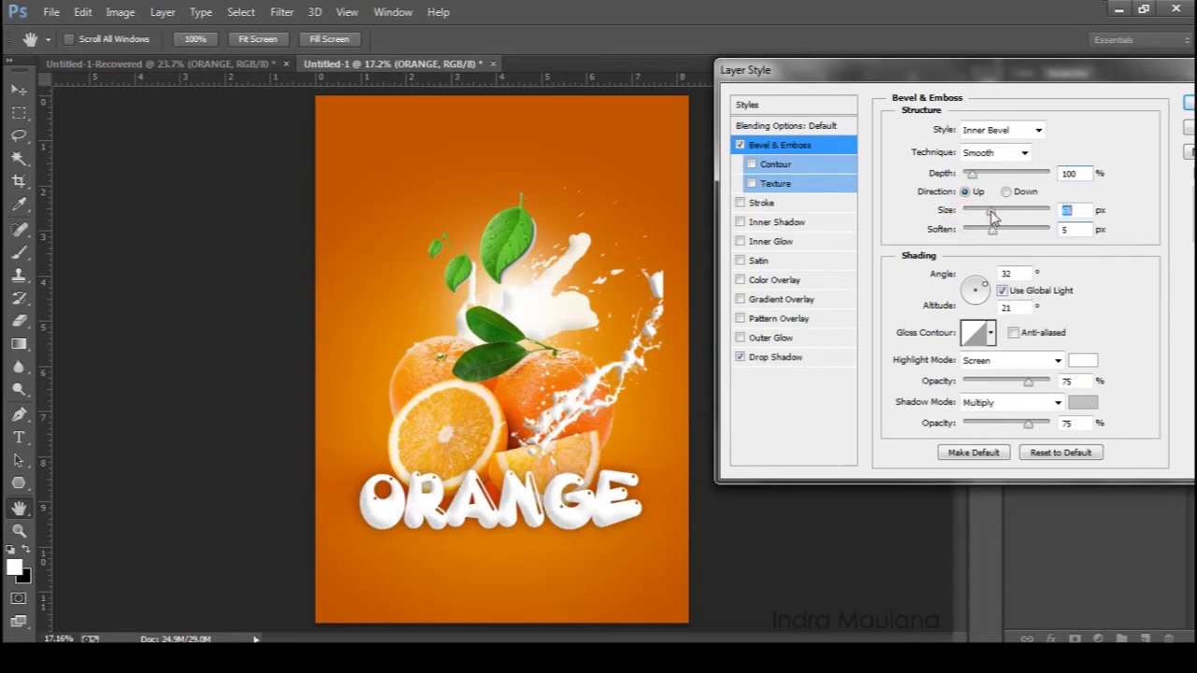
click(809, 166)
mouse_move(979, 164)
mouse_down()
mouse_move(1012, 160)
mouse_move(951, 161)
mouse_move(968, 167)
mouse_up()
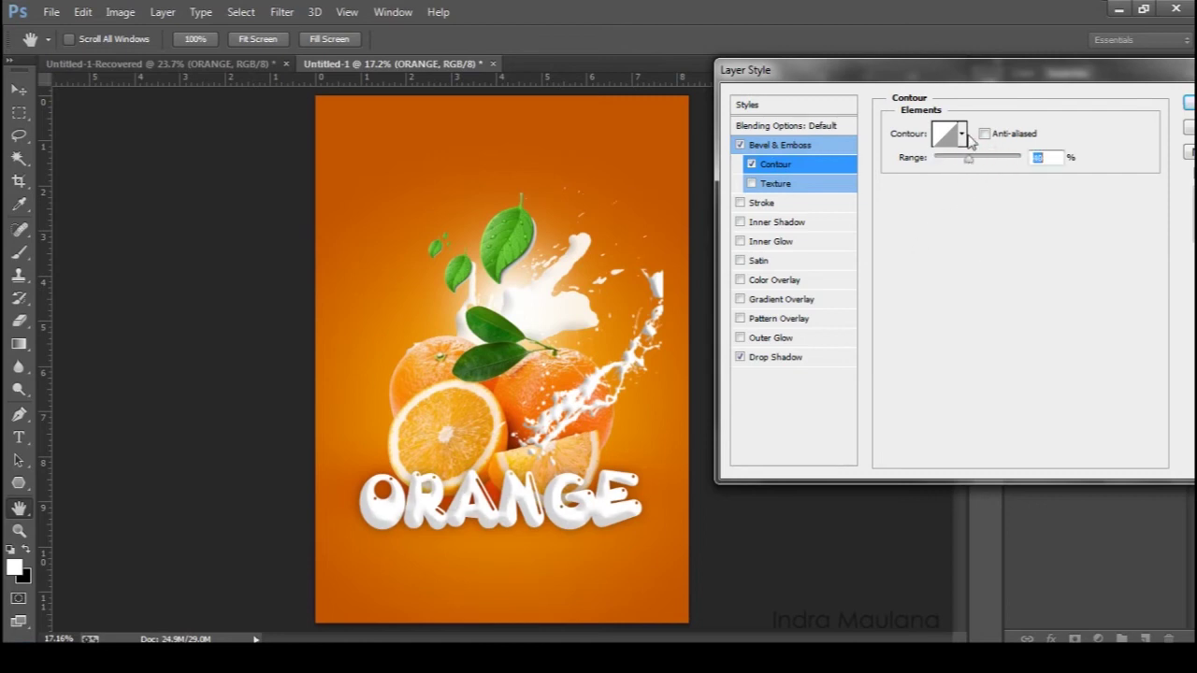
Step: Choose a rounded bevel contour at 40% range and apply ORANGE's layer style
click(962, 136)
click(892, 175)
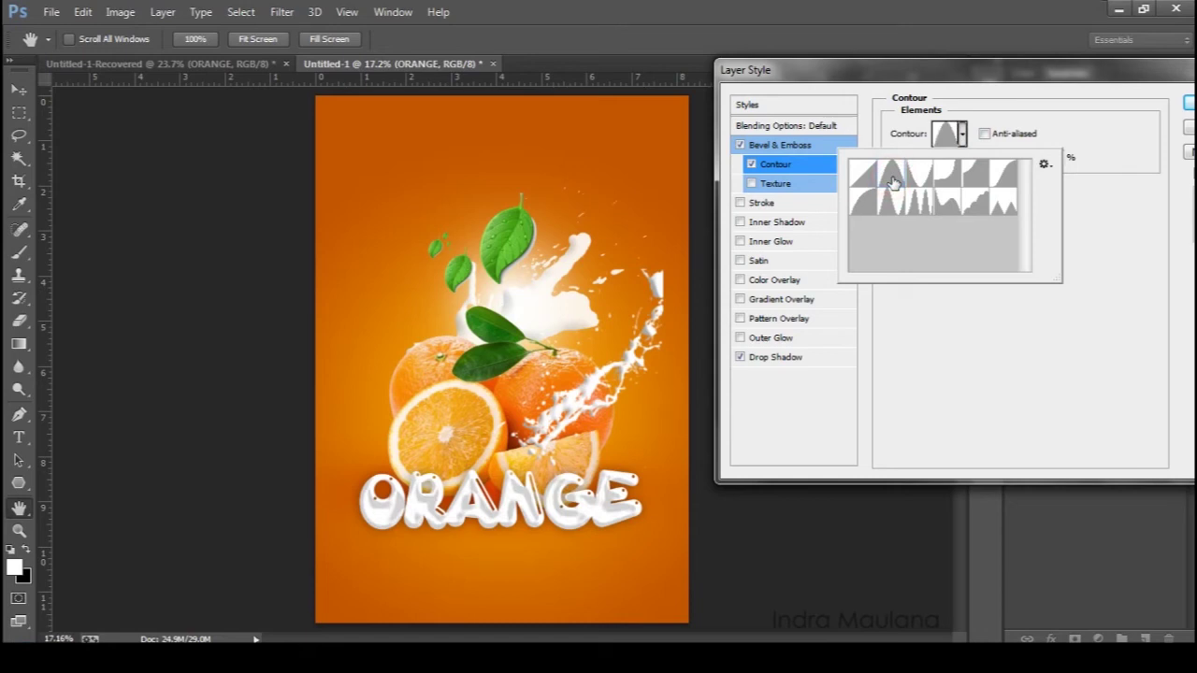
click(1007, 179)
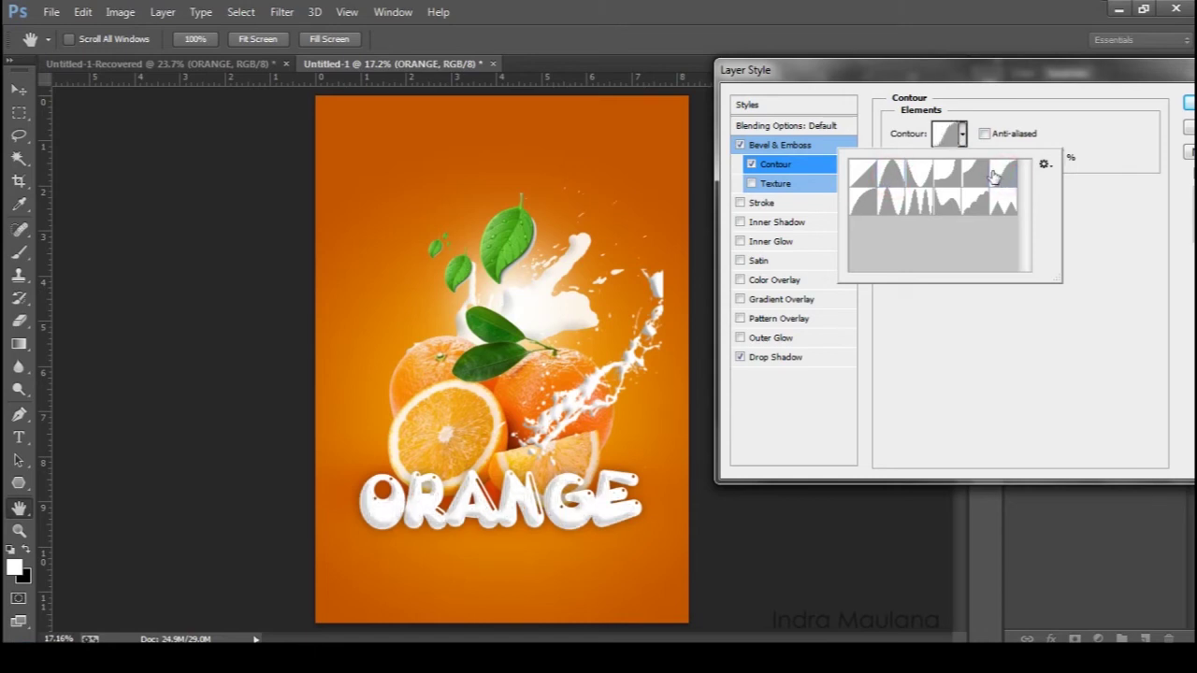
click(956, 206)
click(861, 213)
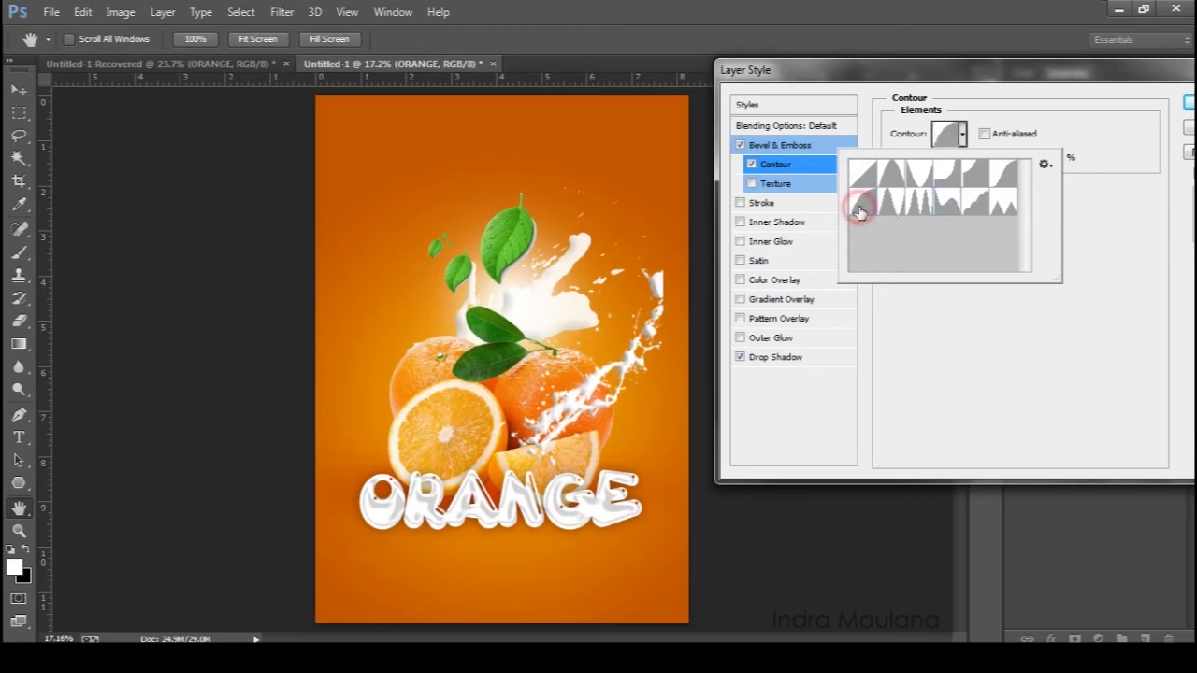
click(976, 334)
mouse_move(967, 159)
mouse_down()
mouse_move(940, 161)
mouse_move(970, 166)
mouse_up()
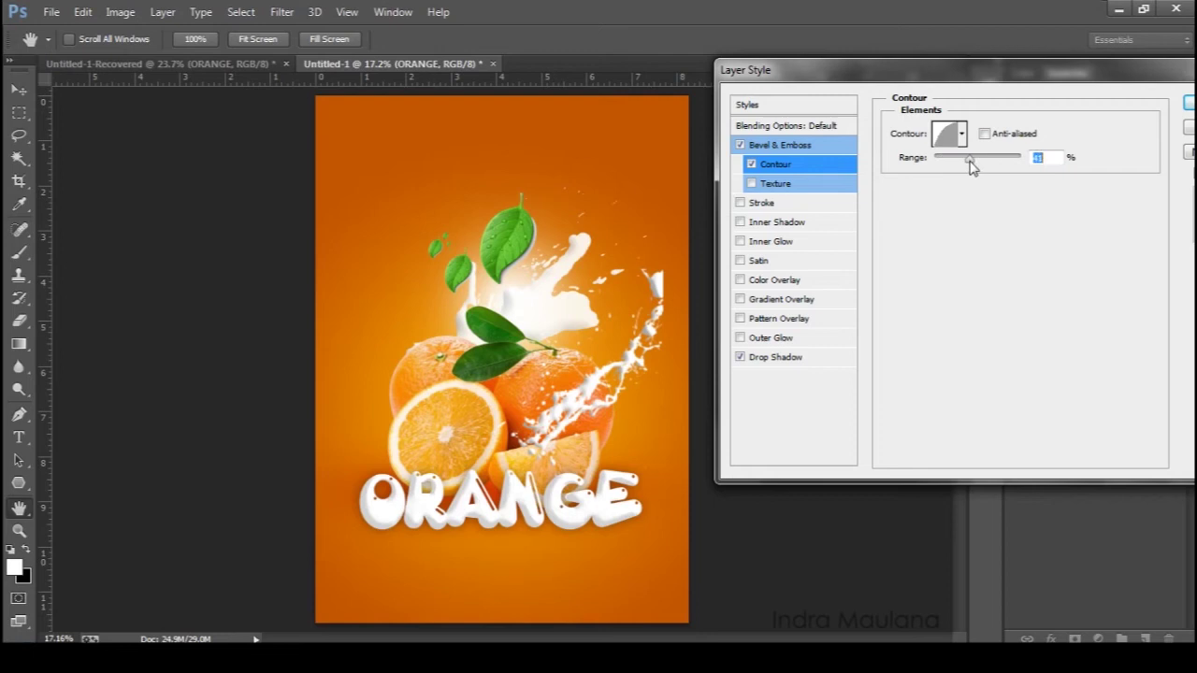
click(1189, 103)
Step: Nudge ORANGE down, add a new layer above Group 1, and paint a soft black spot
key(v)
drag(515, 468, 517, 486)
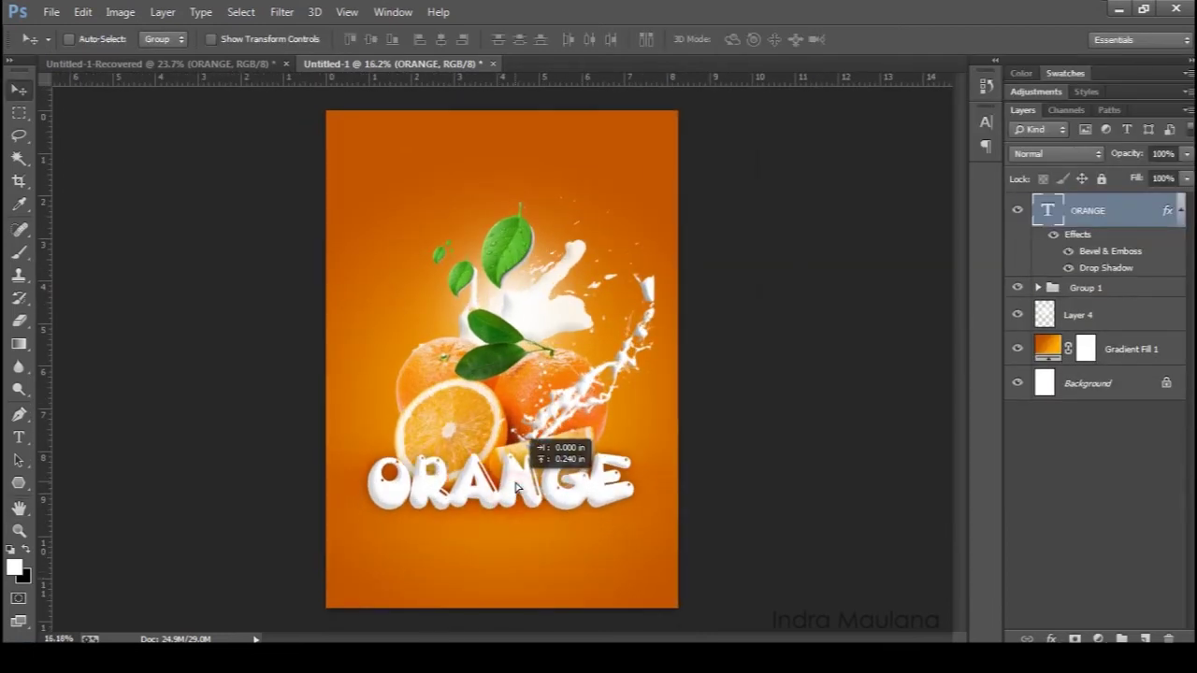
scroll(524, 501, up, 1)
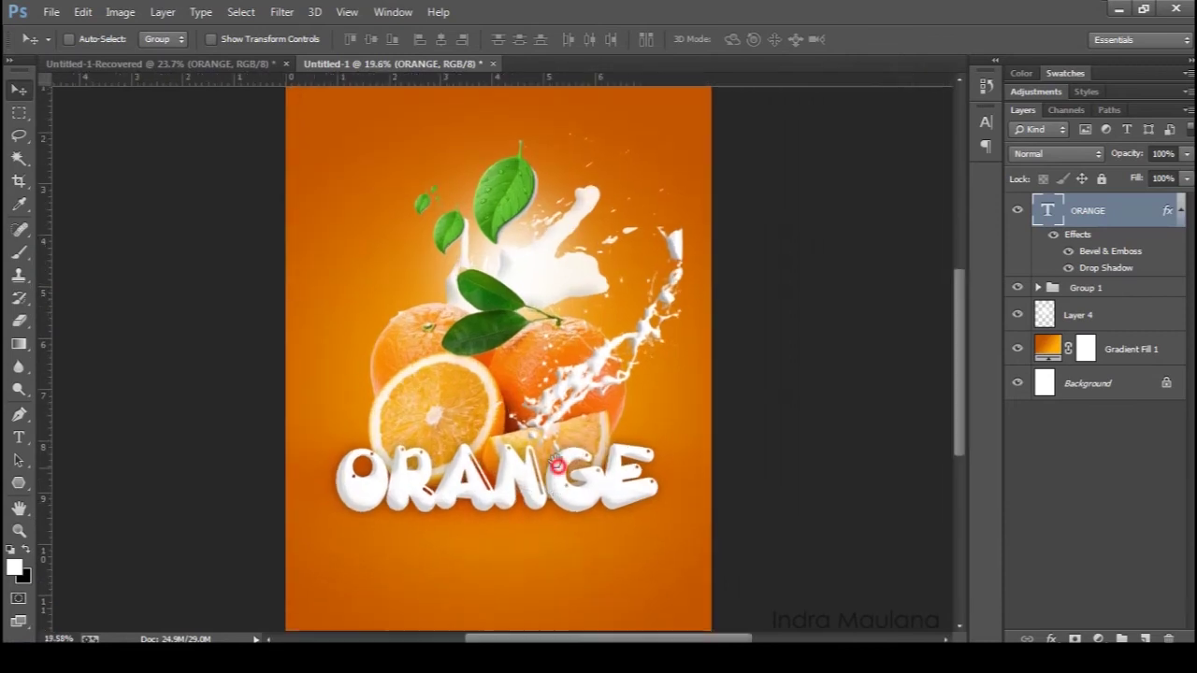
scroll(524, 500, up, 1)
click(1113, 289)
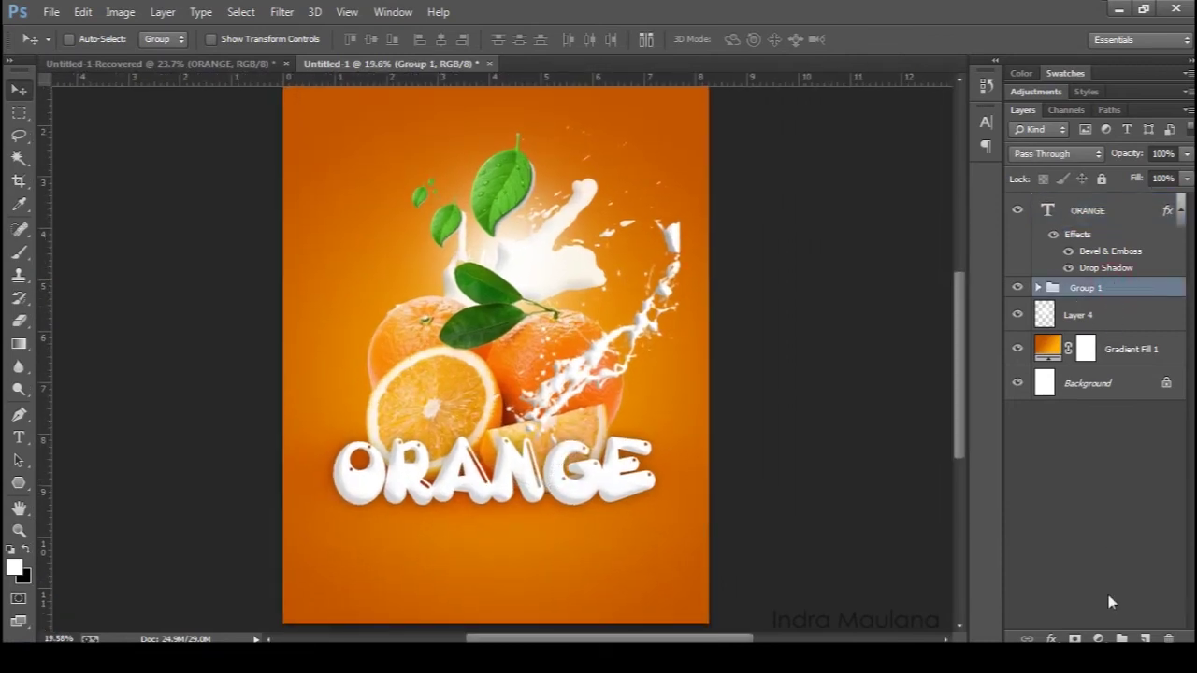
click(1145, 638)
click(19, 253)
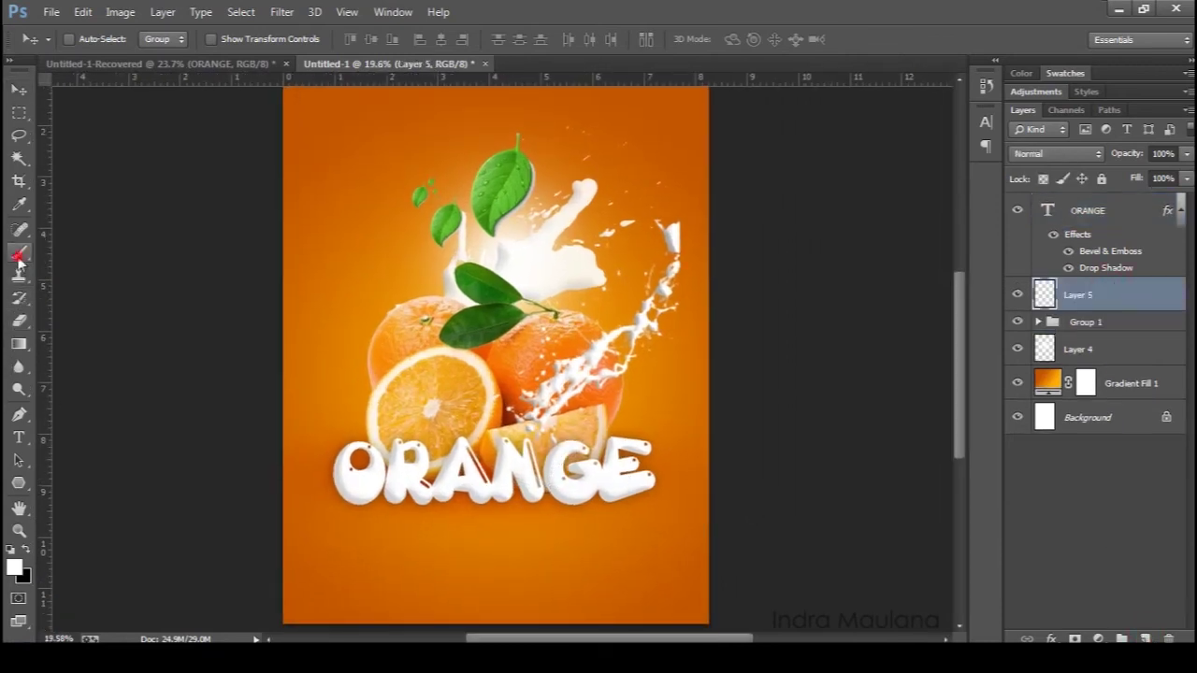
key(x)
click(506, 522)
Step: Stretch and flatten the black spot into a wide shadow under ORANGE
key(v)
drag(492, 527, 482, 501)
key(ctrl+t)
drag(561, 487, 718, 492)
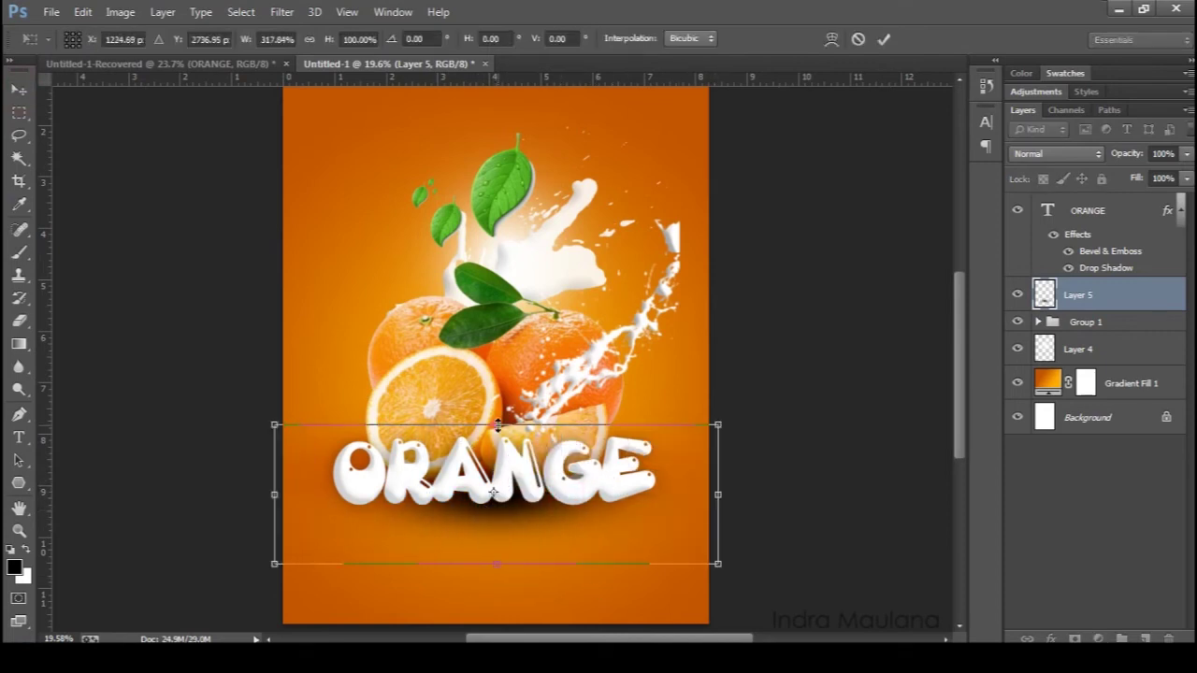
drag(494, 423, 496, 459)
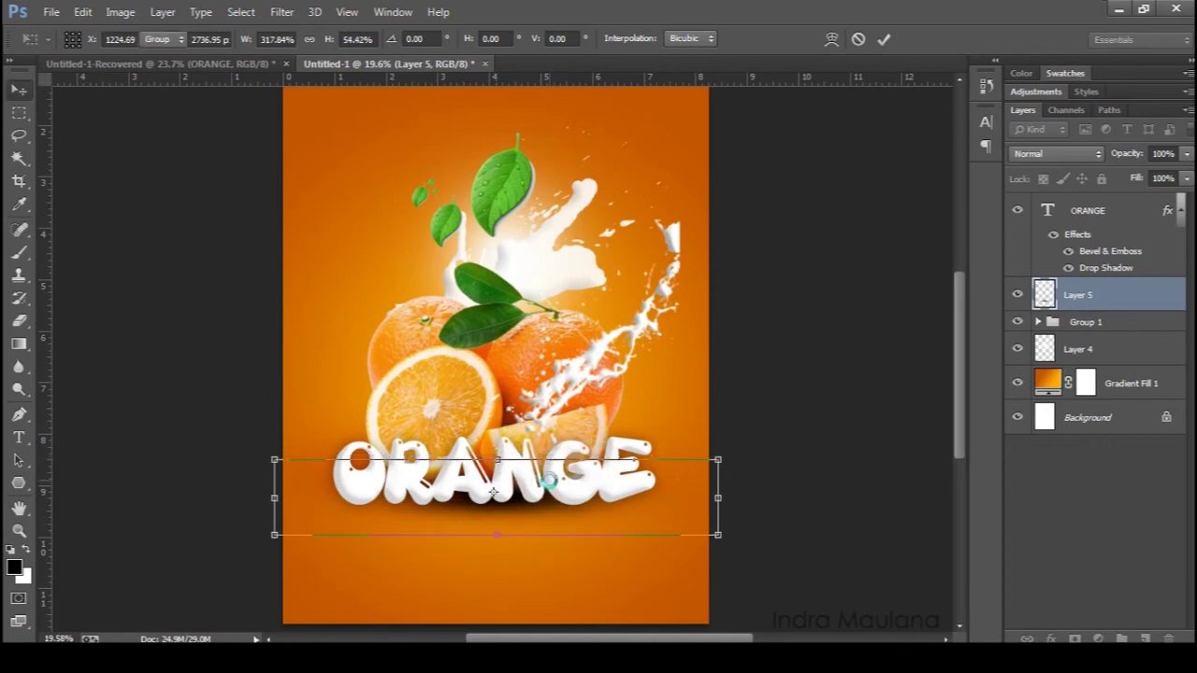
key(Return)
Step: Set the shadow layer to Overlay at 42% opacity
key(ctrl+minus)
key(ctrl+minus)
key(ctrl+0)
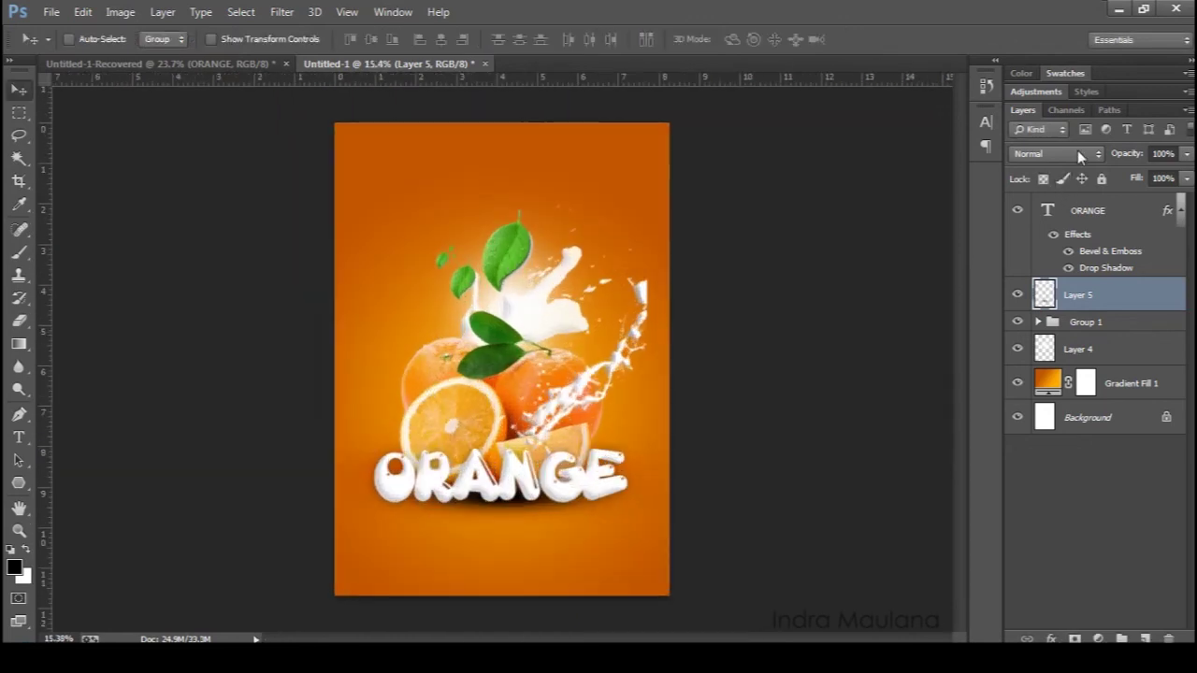
click(1056, 153)
click(1028, 382)
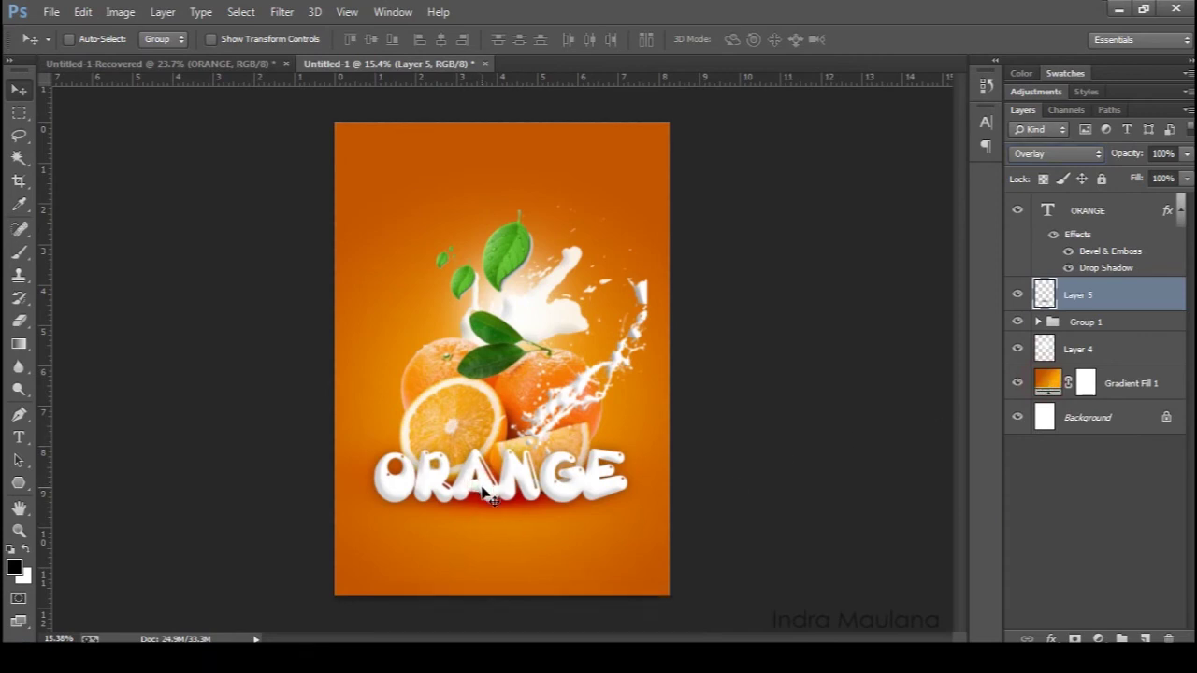
drag(479, 492, 486, 499)
drag(1127, 160, 1075, 161)
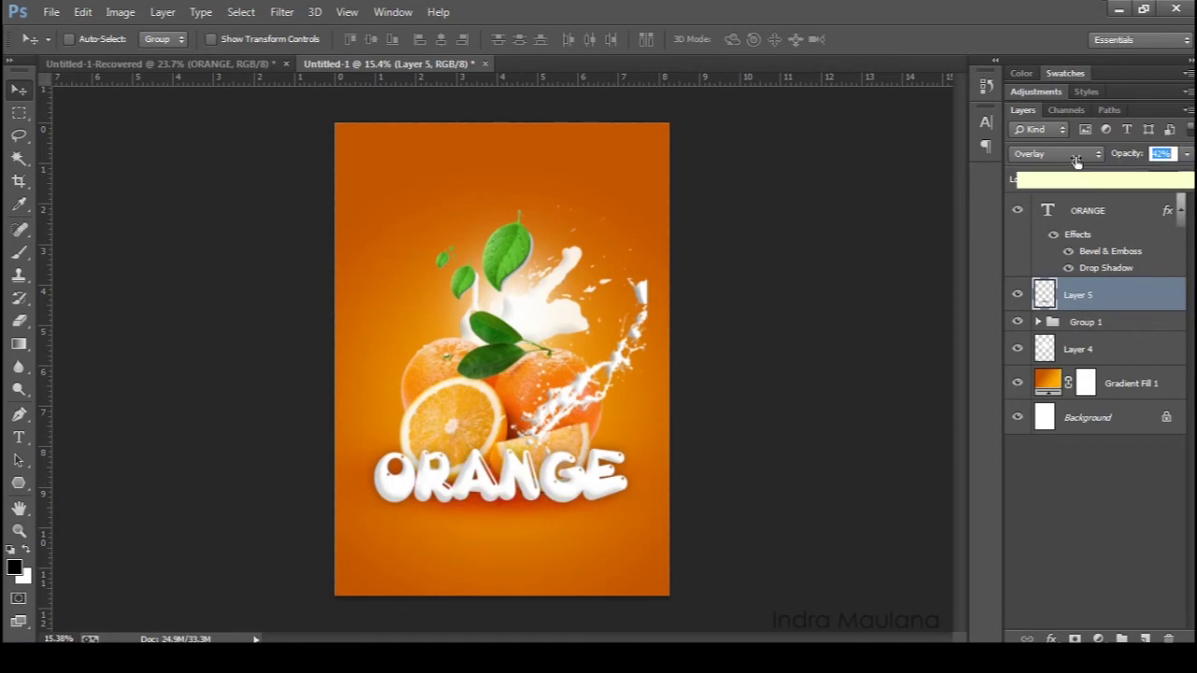
scroll(517, 412, up, 1)
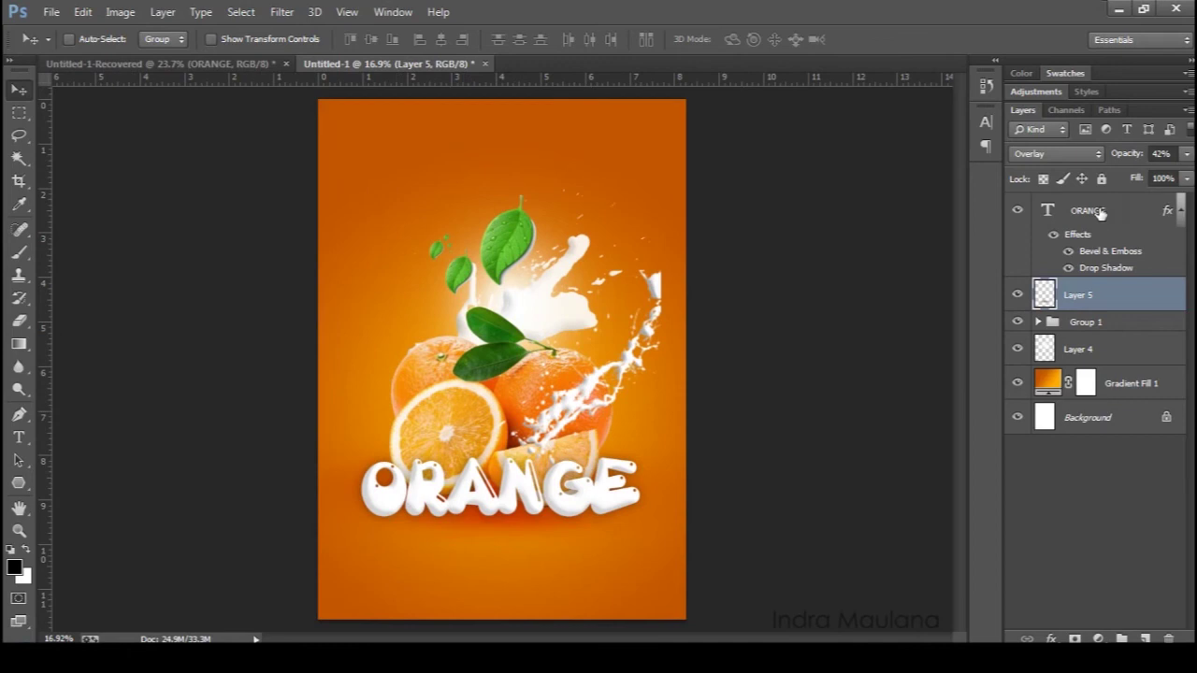
Step: Add white 'Fruit' text just below the ORANGE title
click(1101, 214)
click(19, 437)
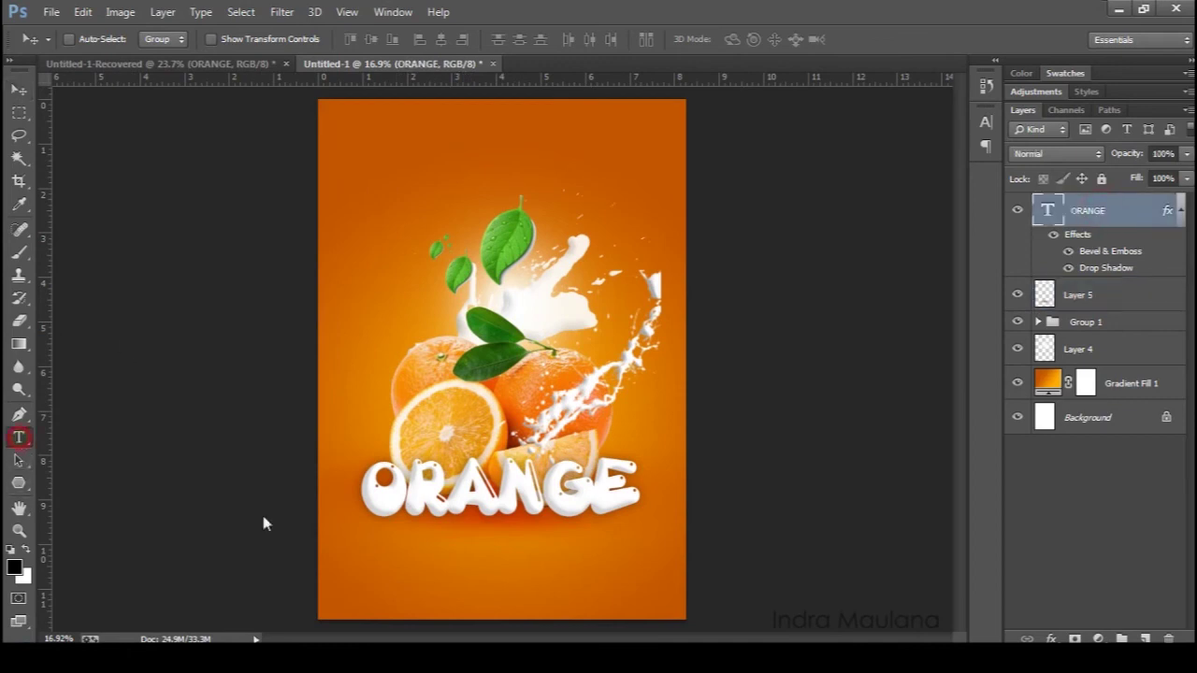
click(408, 568)
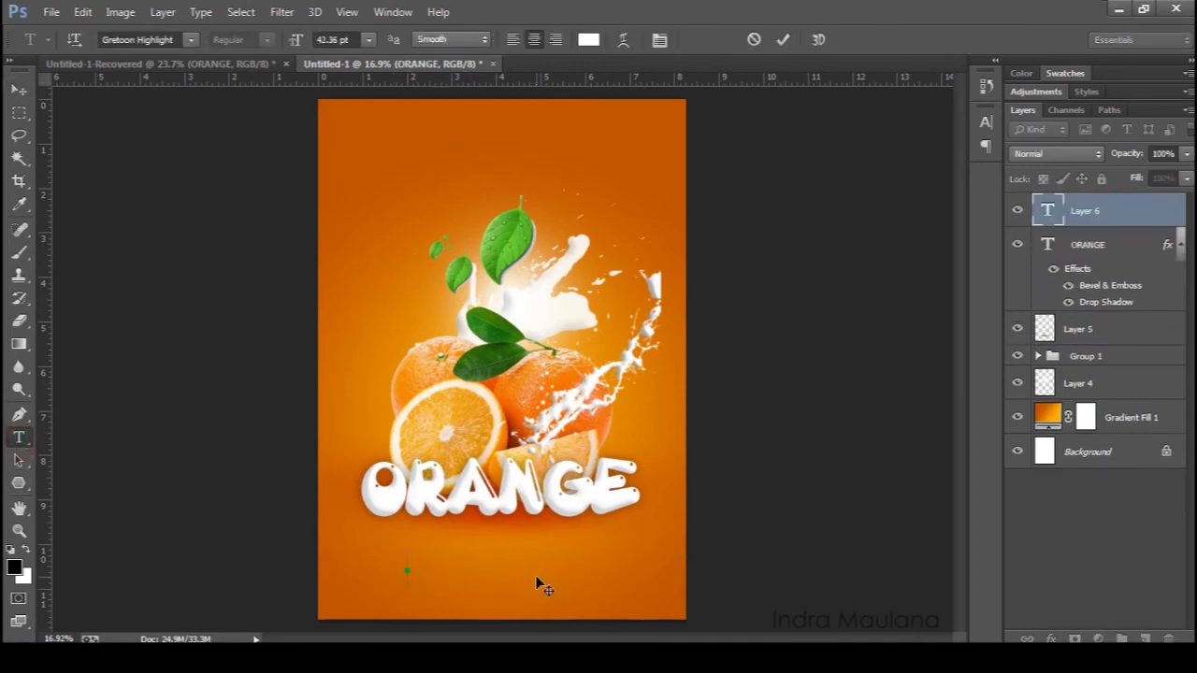
text(Fr)
text(uit)
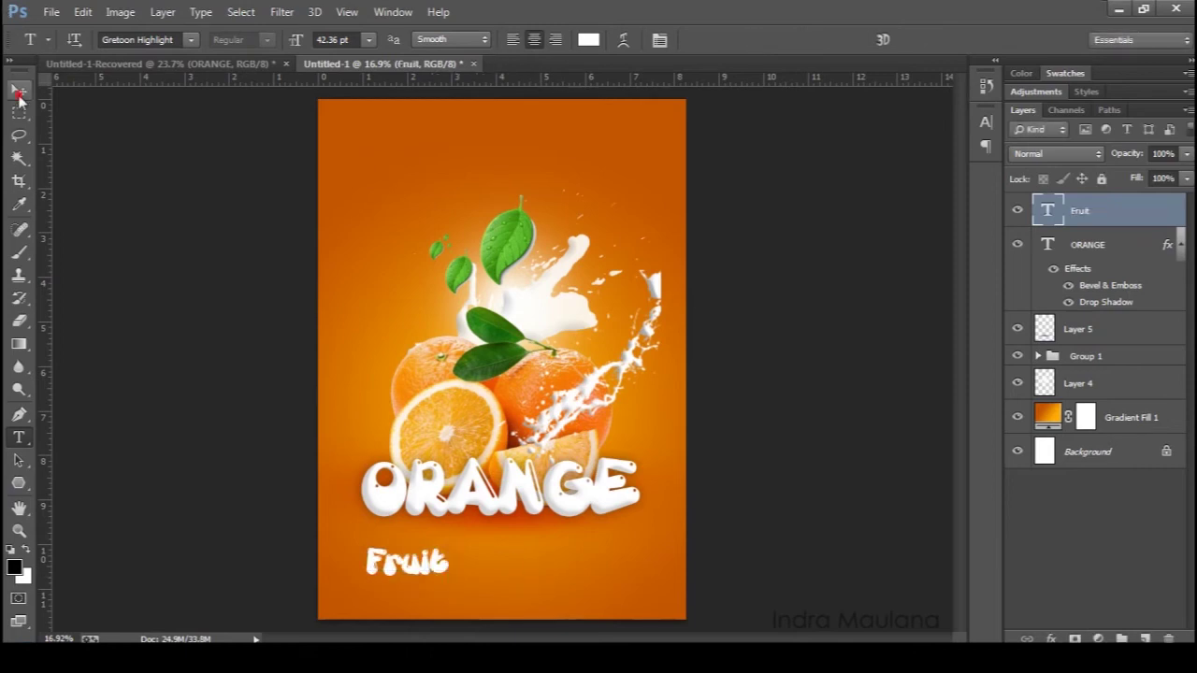
click(19, 88)
mouse_move(413, 575)
mouse_down()
mouse_move(455, 556)
mouse_move(419, 560)
mouse_up()
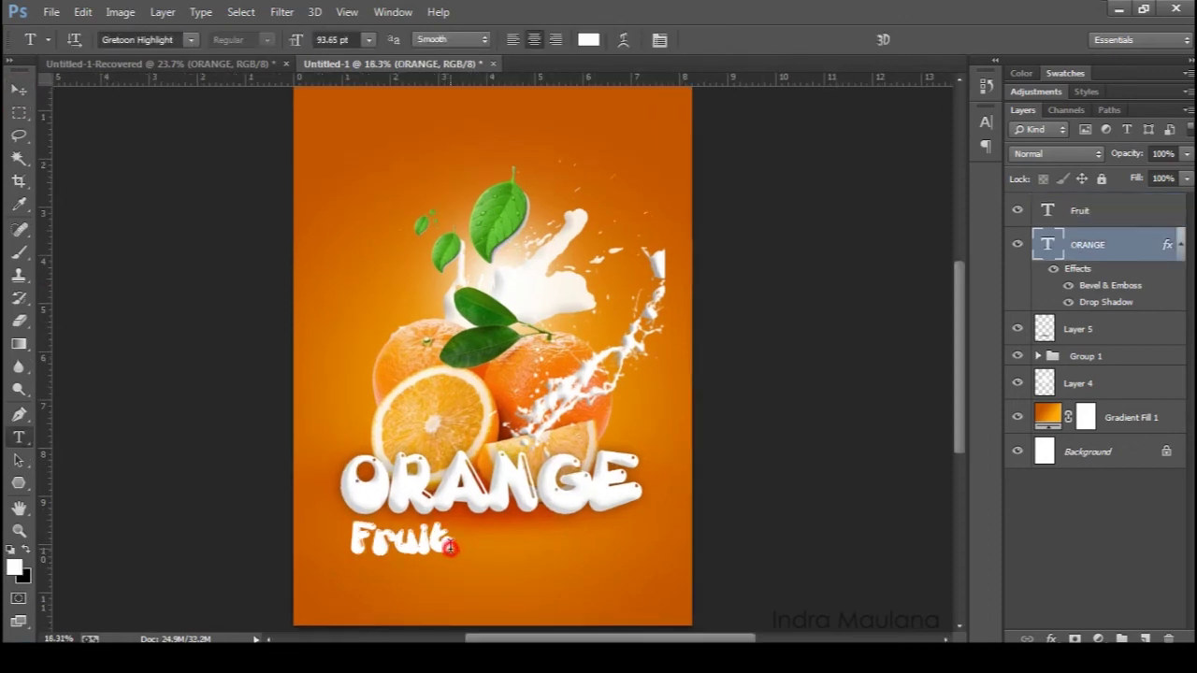
Step: Extend the text to 'Fruit Milk' and centre it under ORANGE
click(450, 548)
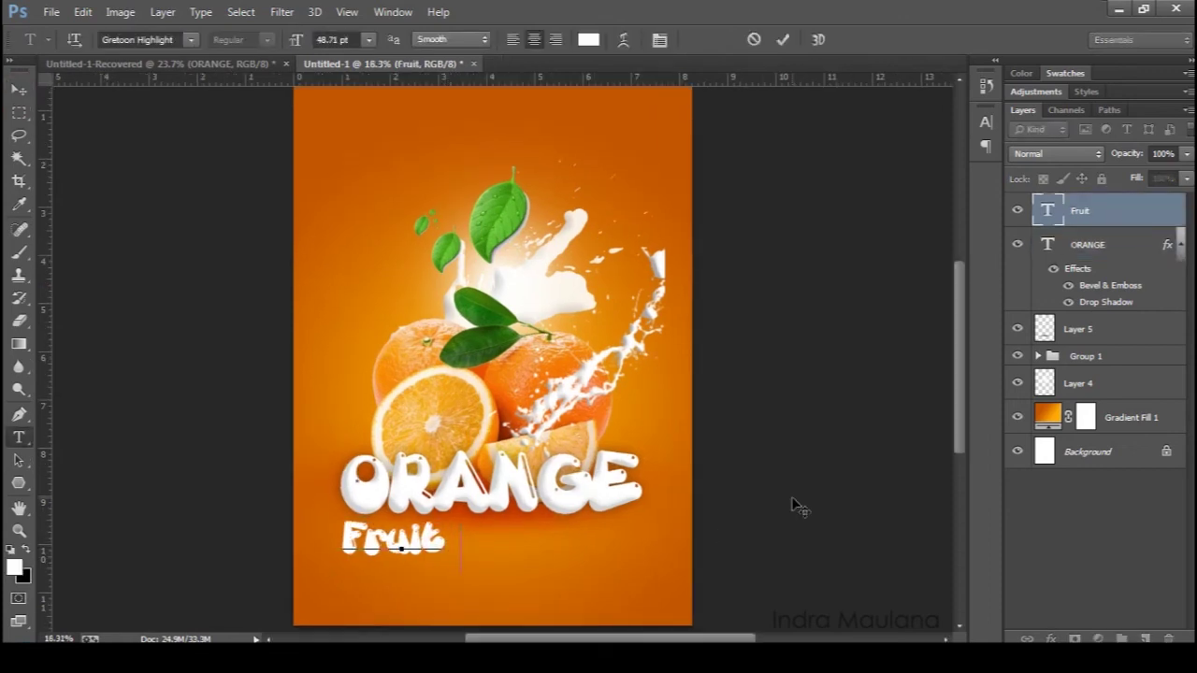
text(Mil)
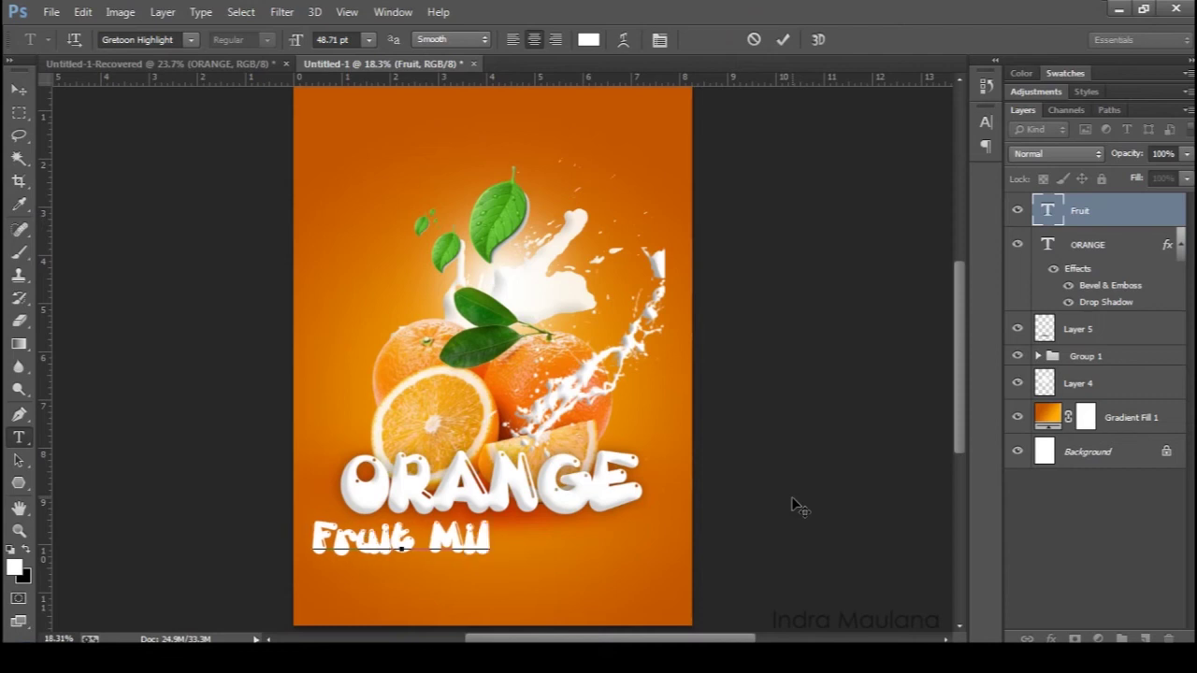
text(k)
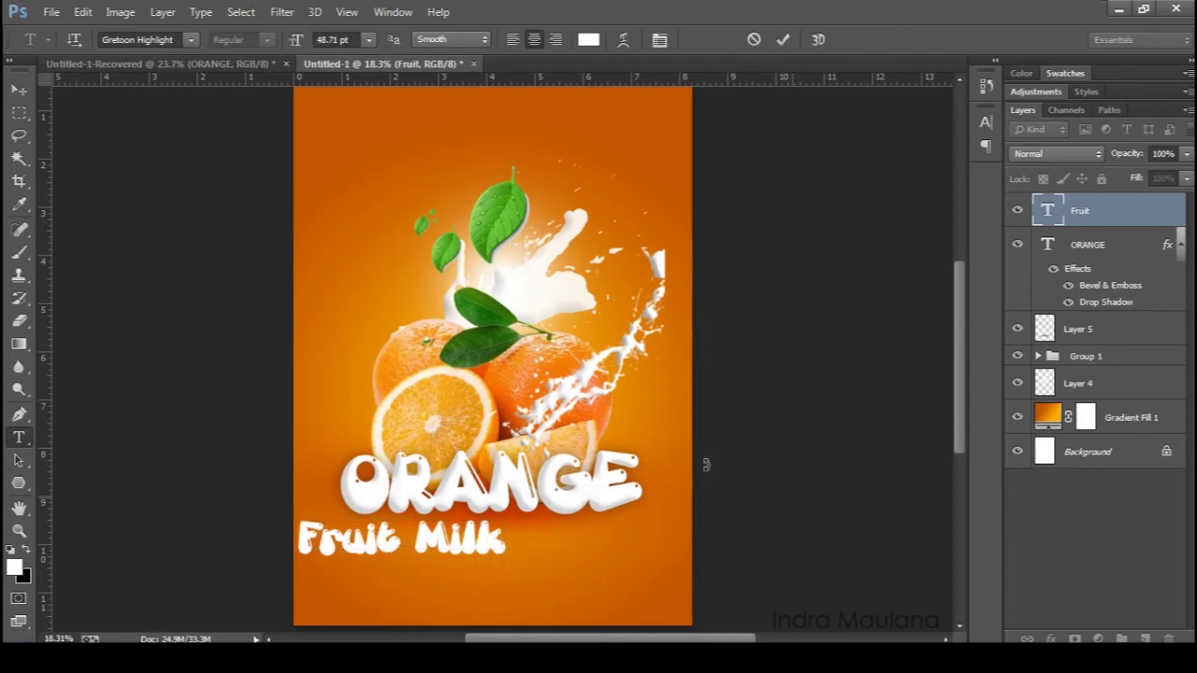
key(ctrl+Return)
click(18, 86)
drag(398, 549, 486, 547)
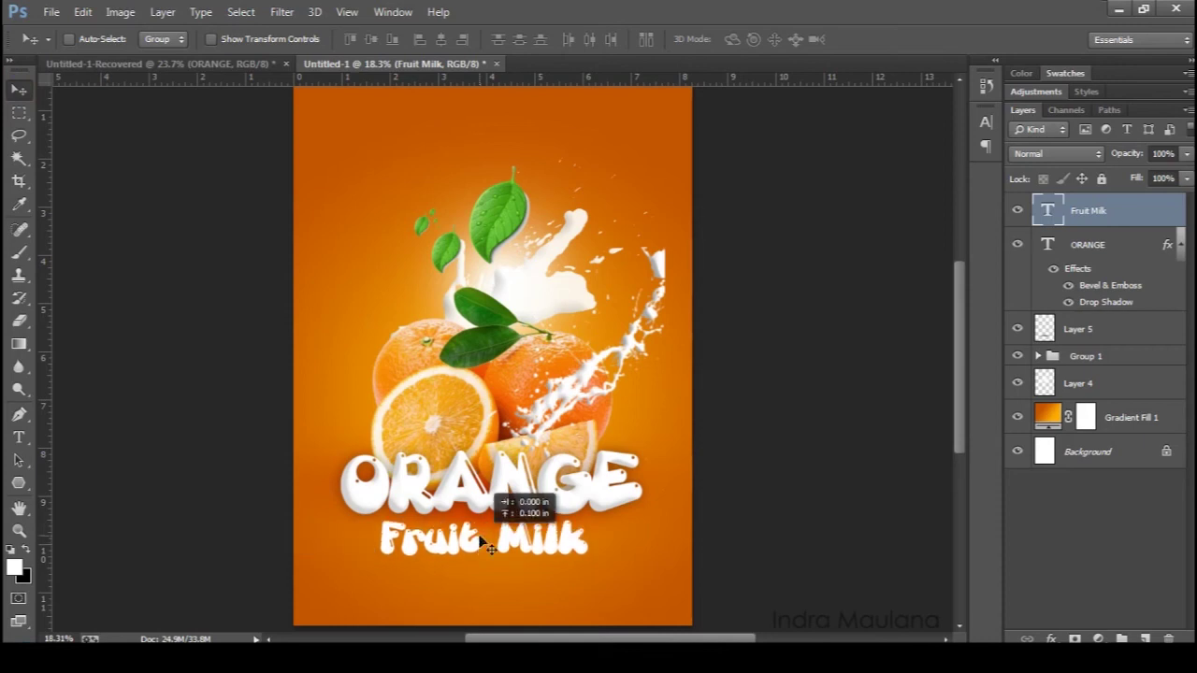
Step: Paste ORANGE's Bevel & Emboss and Drop Shadow style onto Fruit Milk and nudge its position
click(1106, 254)
right_click(1106, 247)
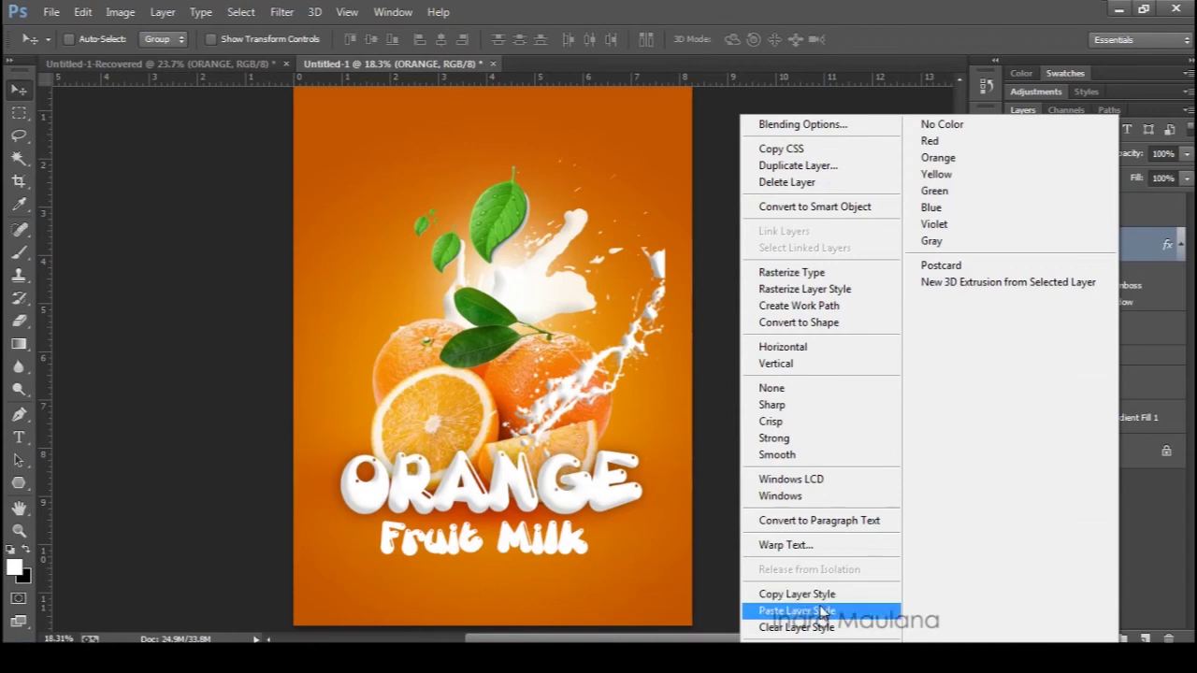
click(821, 611)
click(1075, 213)
right_click(1075, 213)
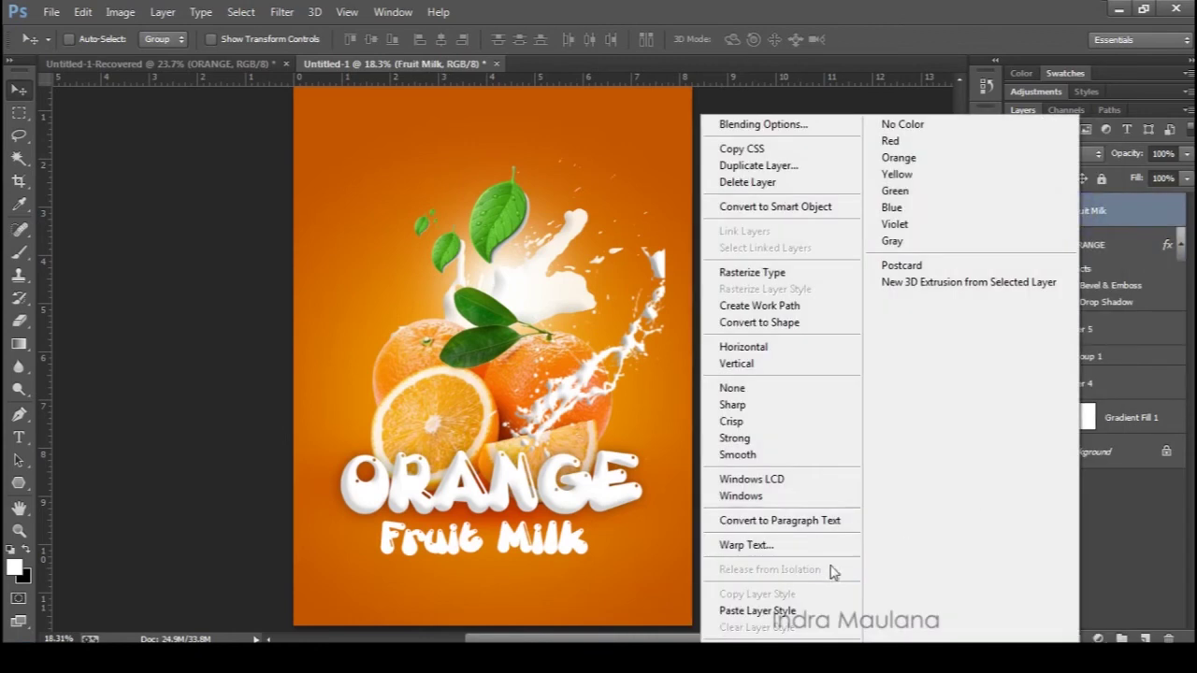
click(803, 610)
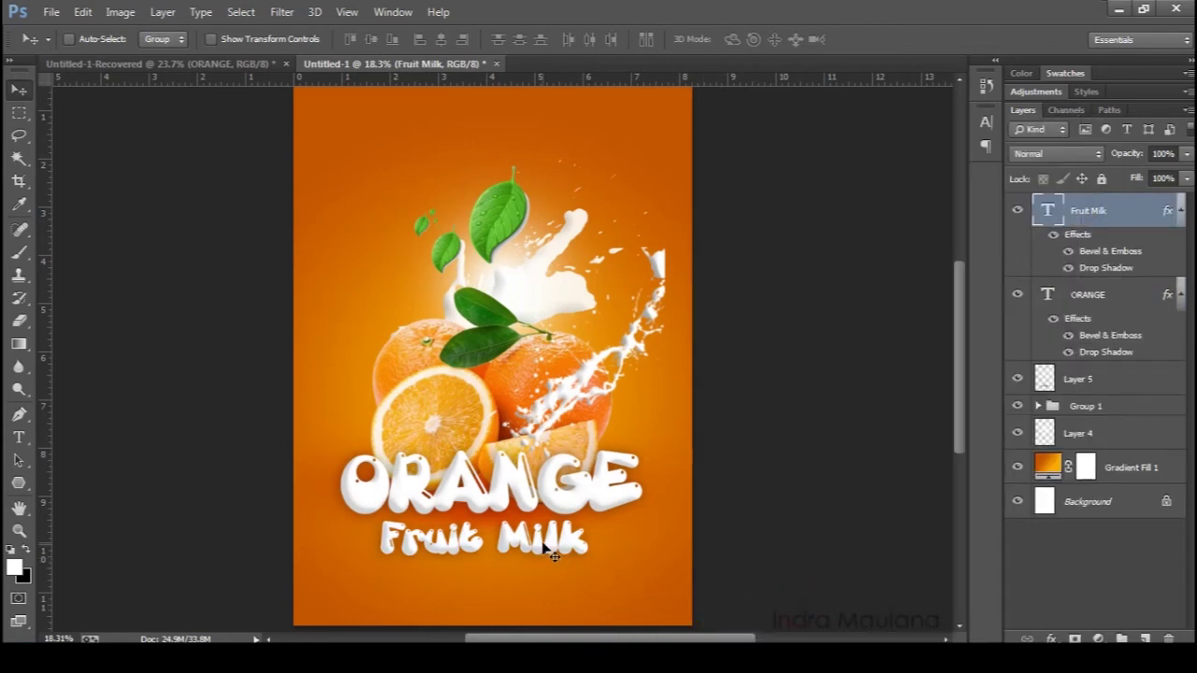
drag(552, 556, 550, 554)
click(1101, 300)
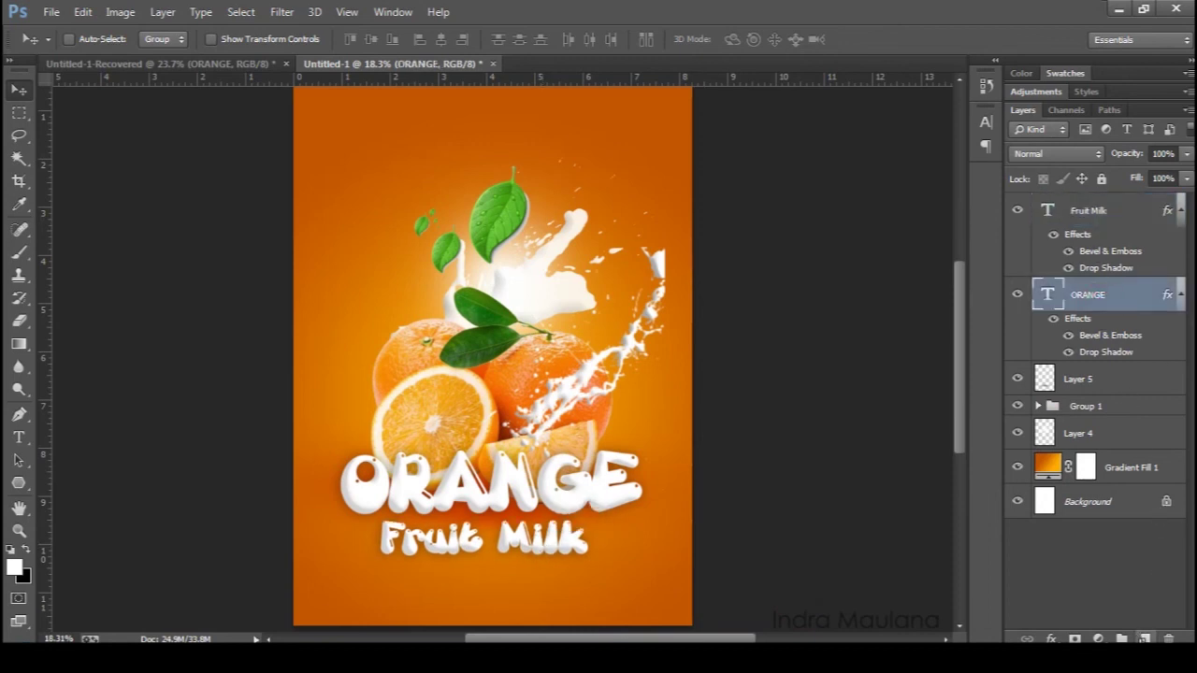
Step: On a new layer above ORANGE, paint a soft white dab below Fruit Milk and stretch it wide
click(1144, 638)
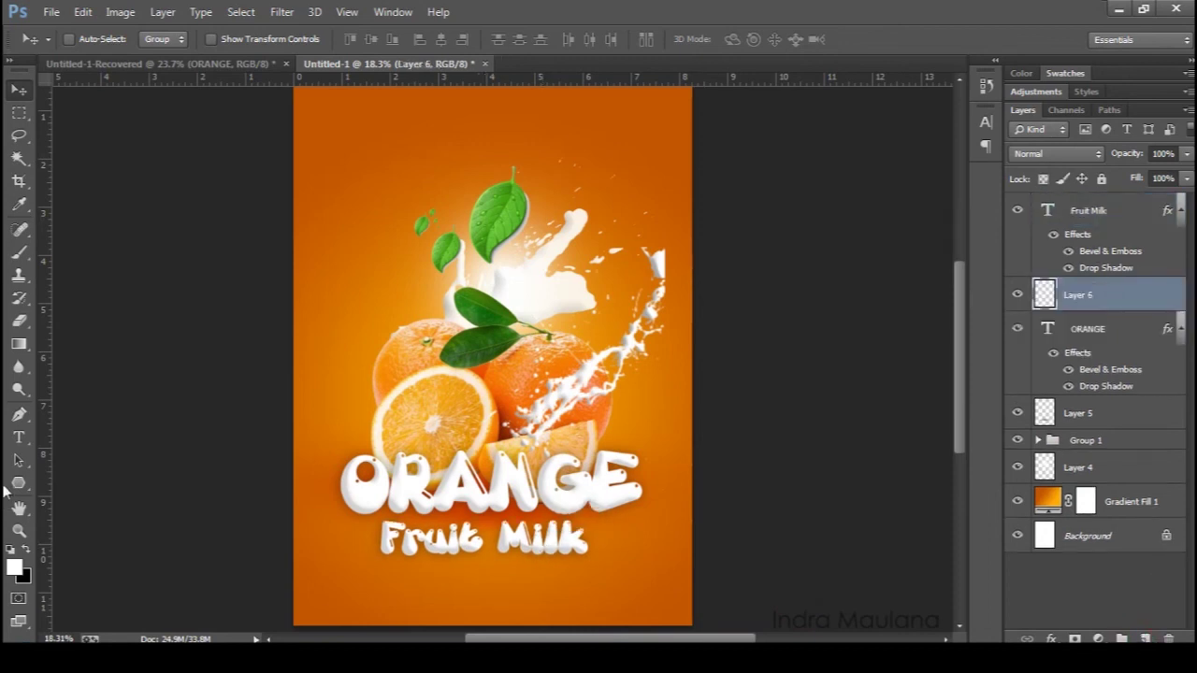
click(20, 255)
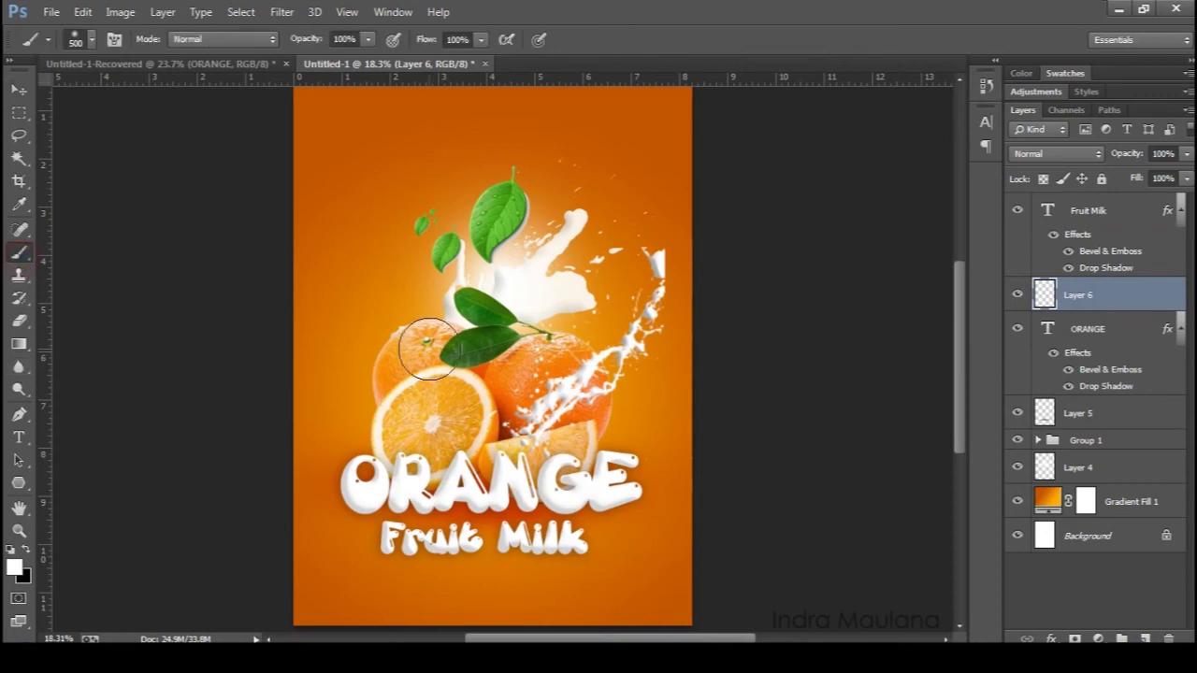
click(487, 553)
click(18, 89)
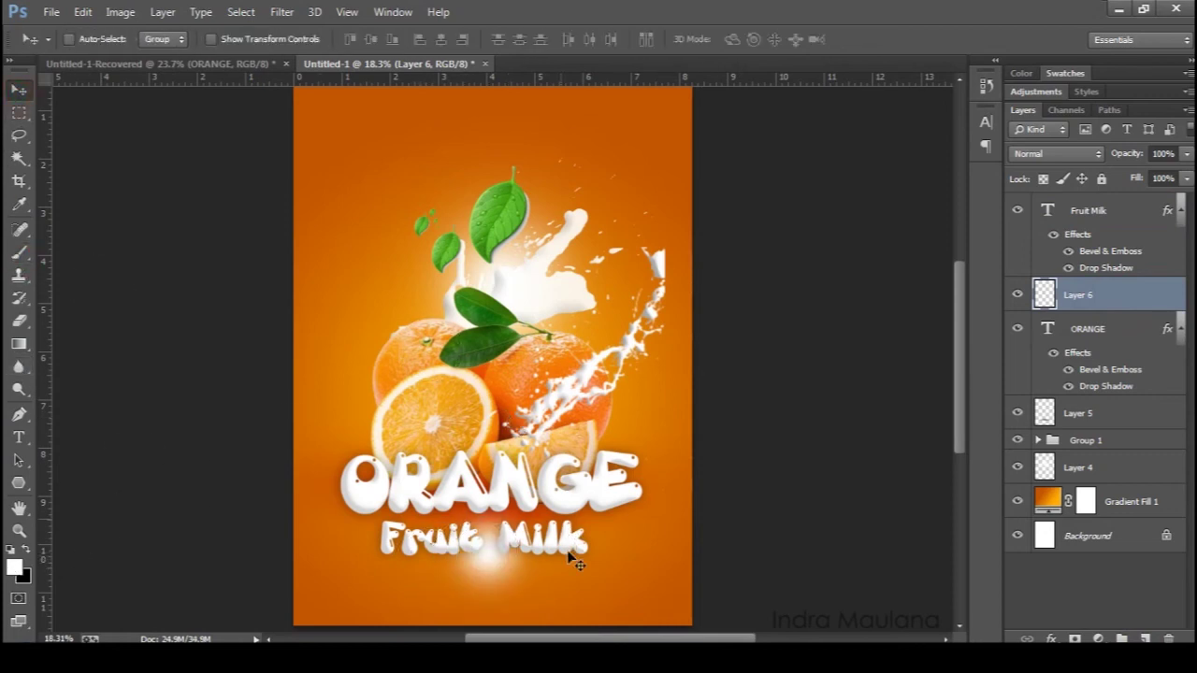
key(ctrl+t)
drag(552, 552, 700, 553)
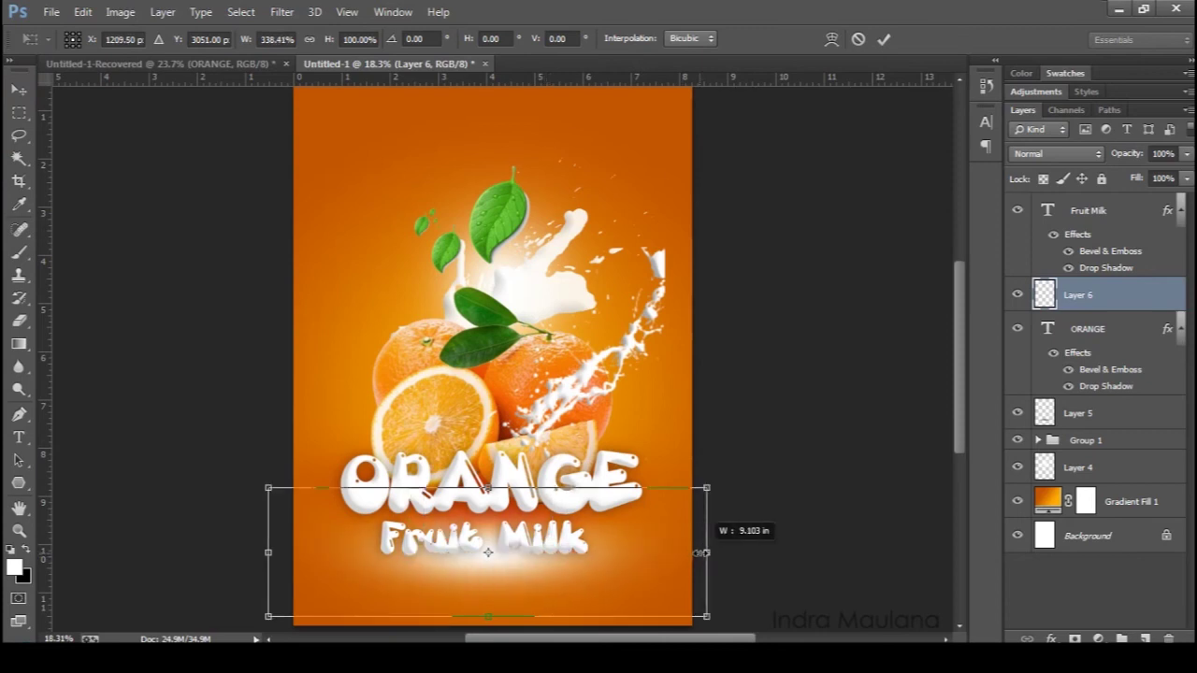
drag(699, 553, 739, 552)
click(885, 39)
Step: Blend the glow as Overlay at 69% opacity and widen it past the poster edges
click(1055, 153)
click(1054, 391)
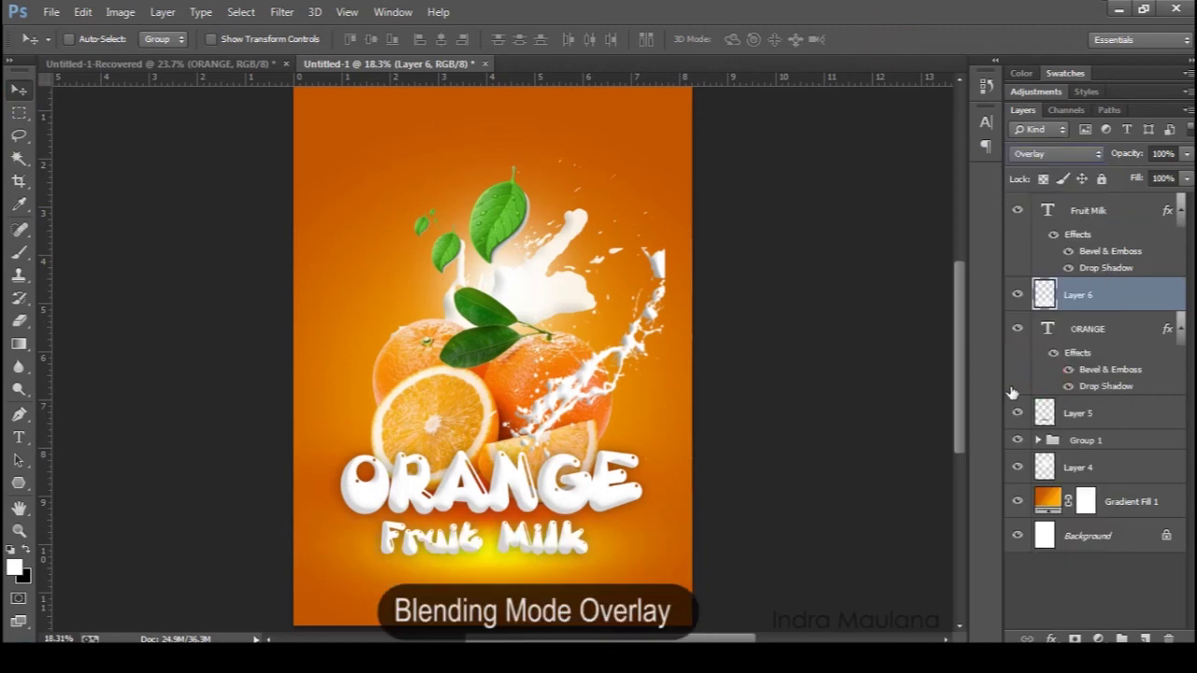
drag(1128, 154, 1099, 159)
key(ctrl+t)
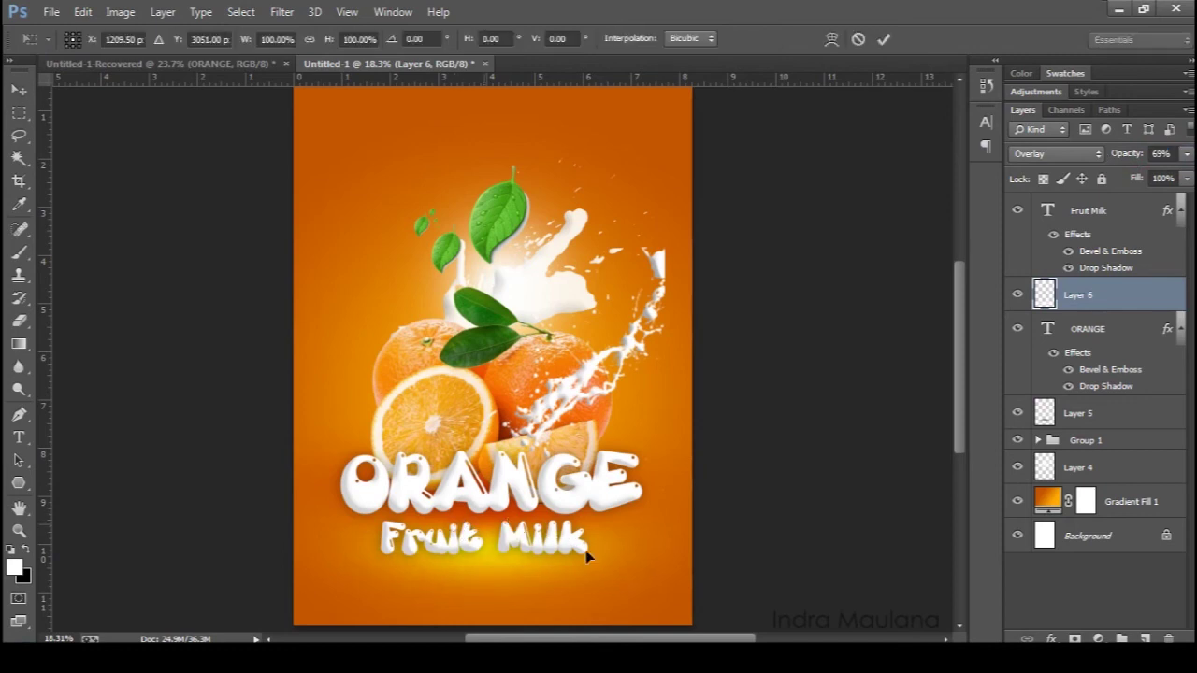
drag(741, 552, 830, 561)
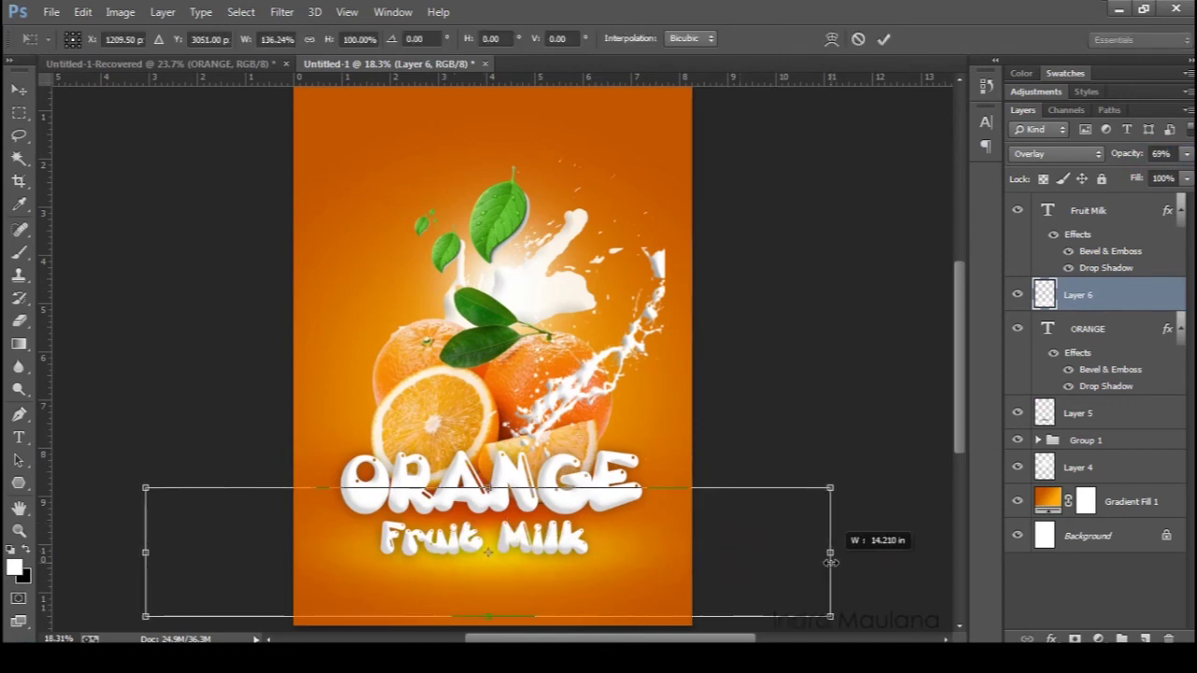
key(Return)
scroll(589, 425, down, 1)
scroll(590, 426, down, 1)
scroll(590, 425, up, 1)
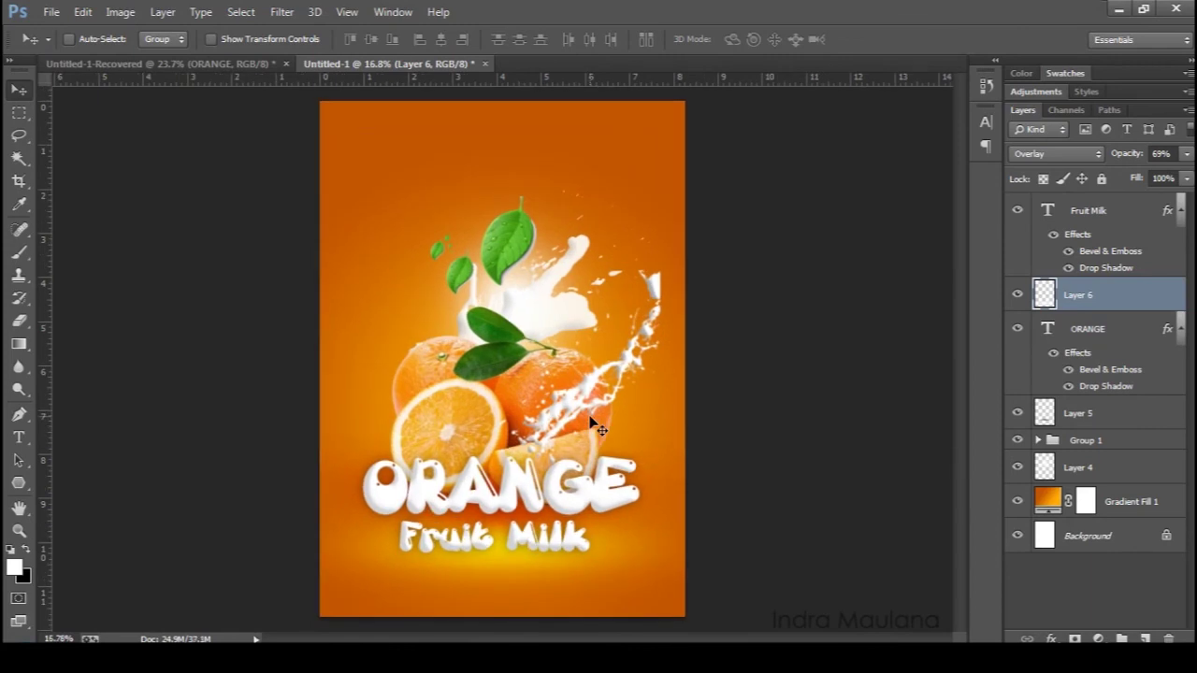
scroll(579, 408, up, 1)
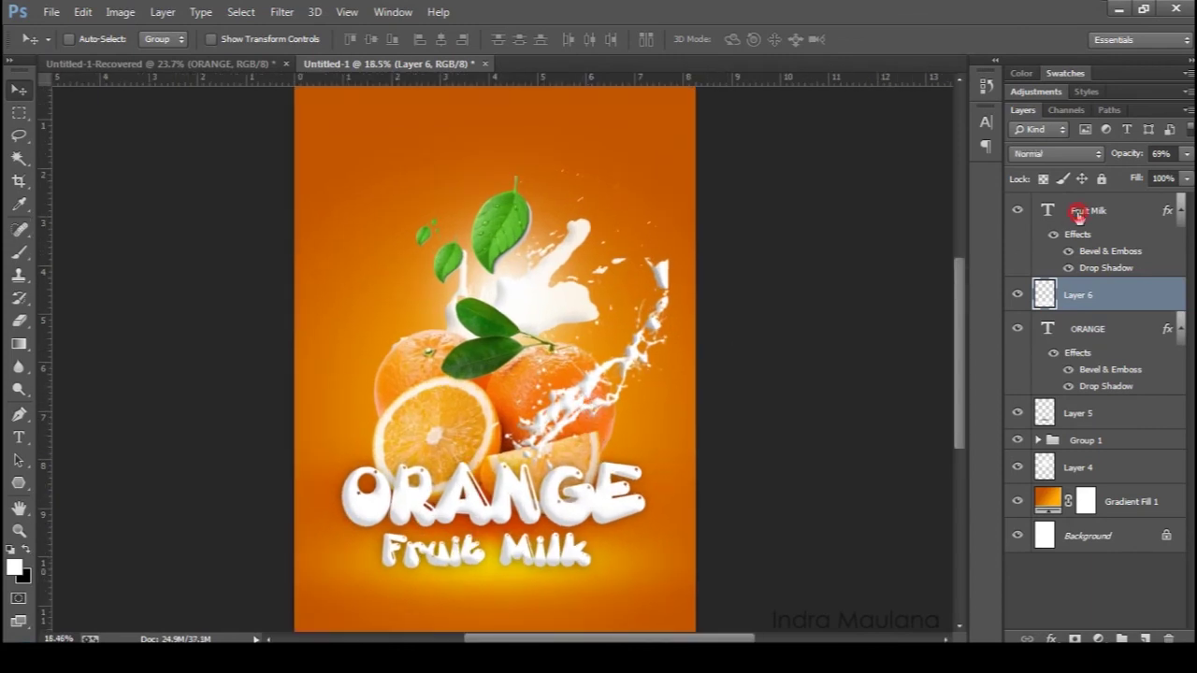
click(1079, 213)
Step: Add a 'Vitamine C' text label near the top left of the poster
click(18, 436)
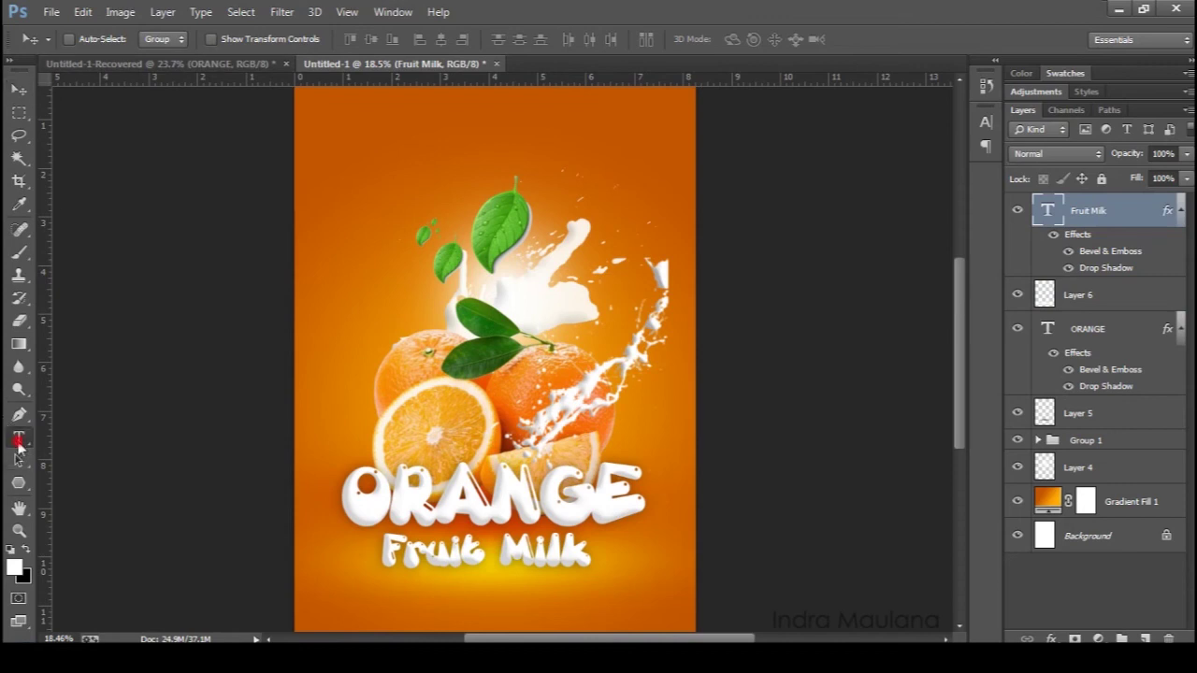
click(391, 170)
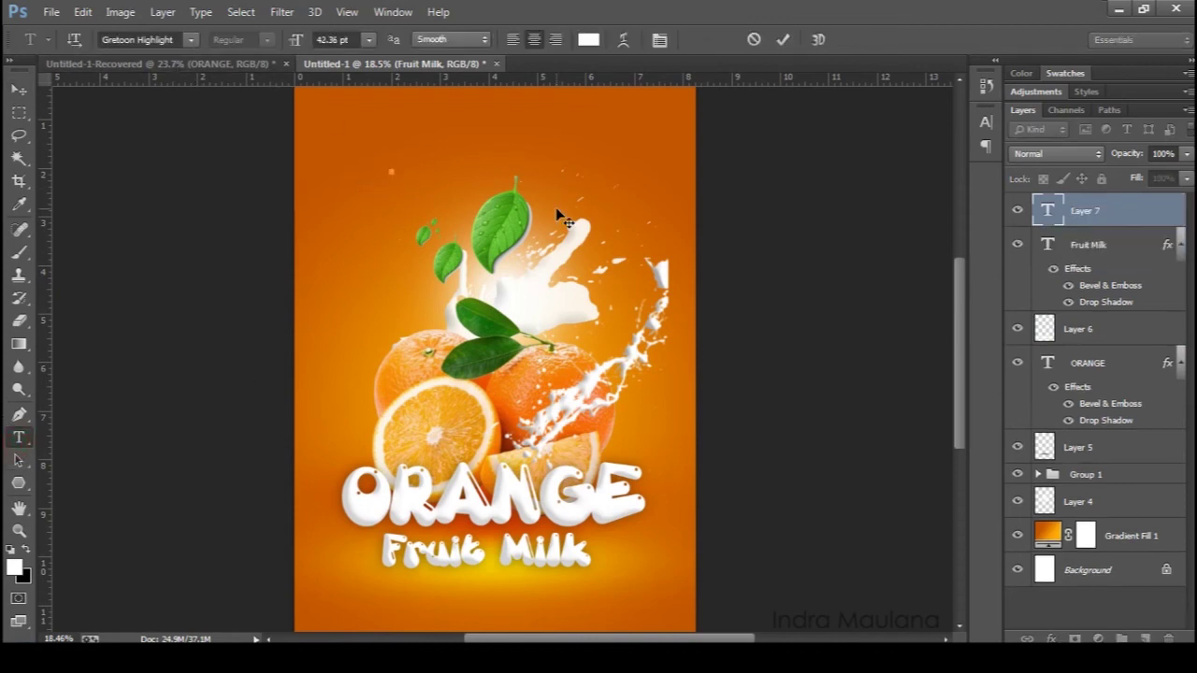
text(V)
text(itamine C)
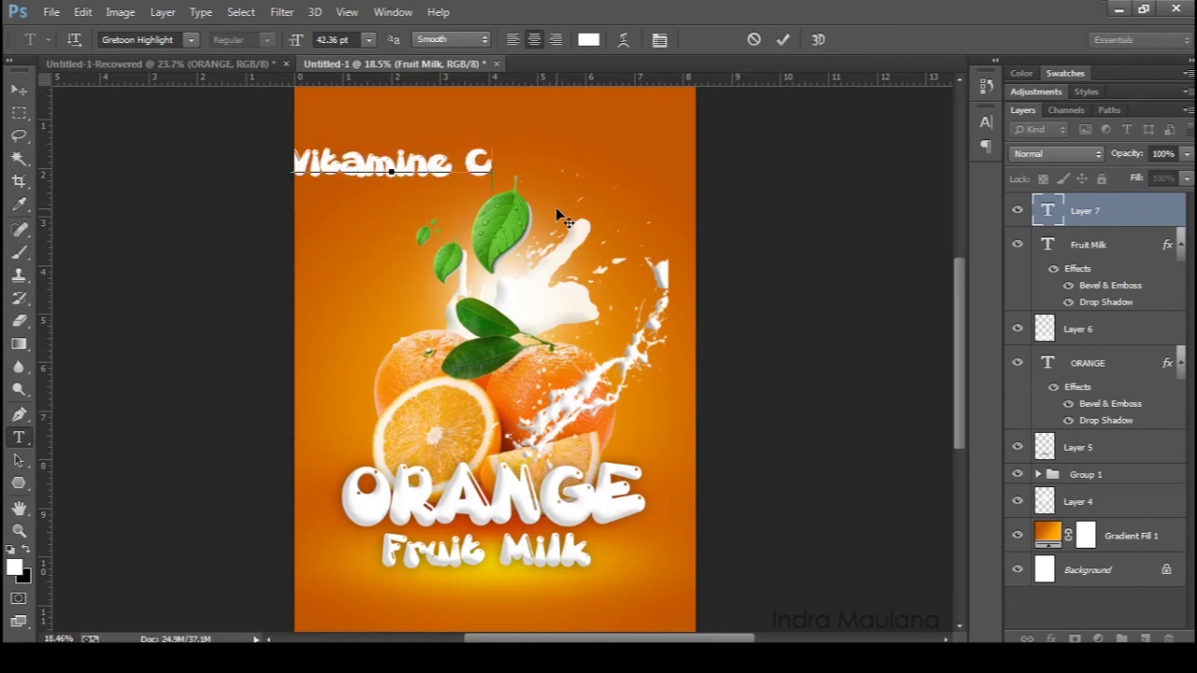
click(847, 207)
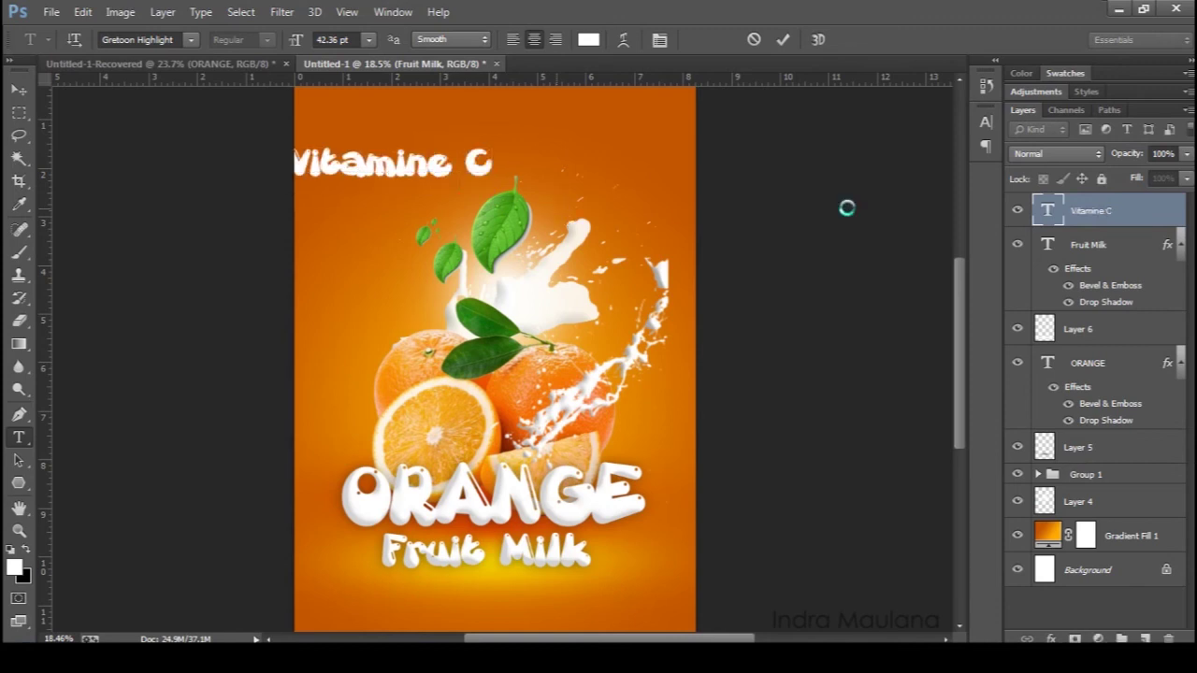
Step: Set the Vitamine C label's font to Arial Bold
double_click(1045, 210)
click(119, 39)
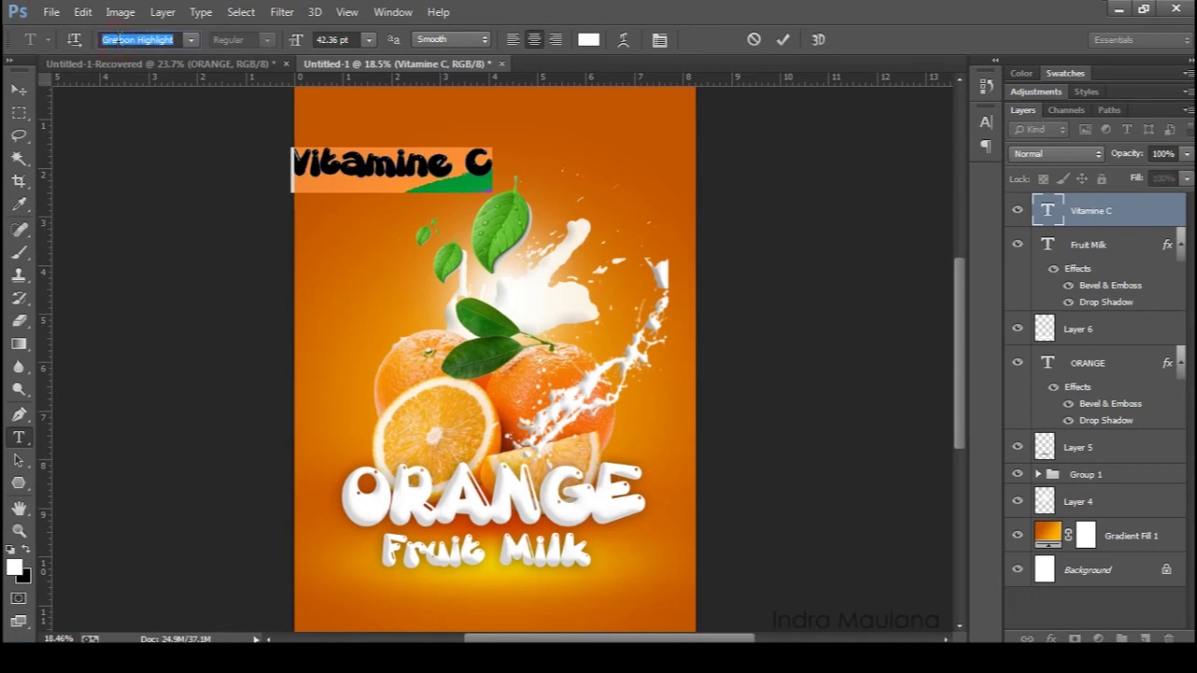
text(Arial)
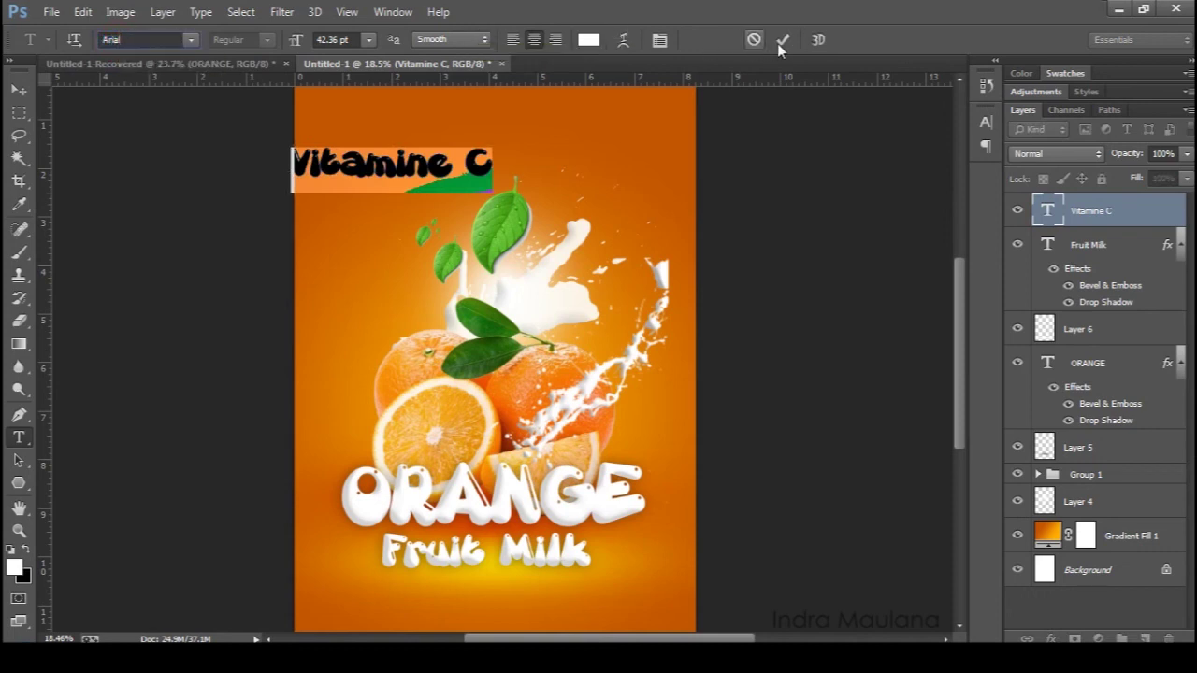
click(781, 39)
click(266, 39)
click(248, 98)
Step: Shrink the Vitamine C label and move it down toward the oranges
click(19, 89)
mouse_move(394, 189)
mouse_down()
mouse_move(434, 174)
mouse_move(399, 201)
mouse_up()
key(ctrl+t)
drag(471, 194, 416, 197)
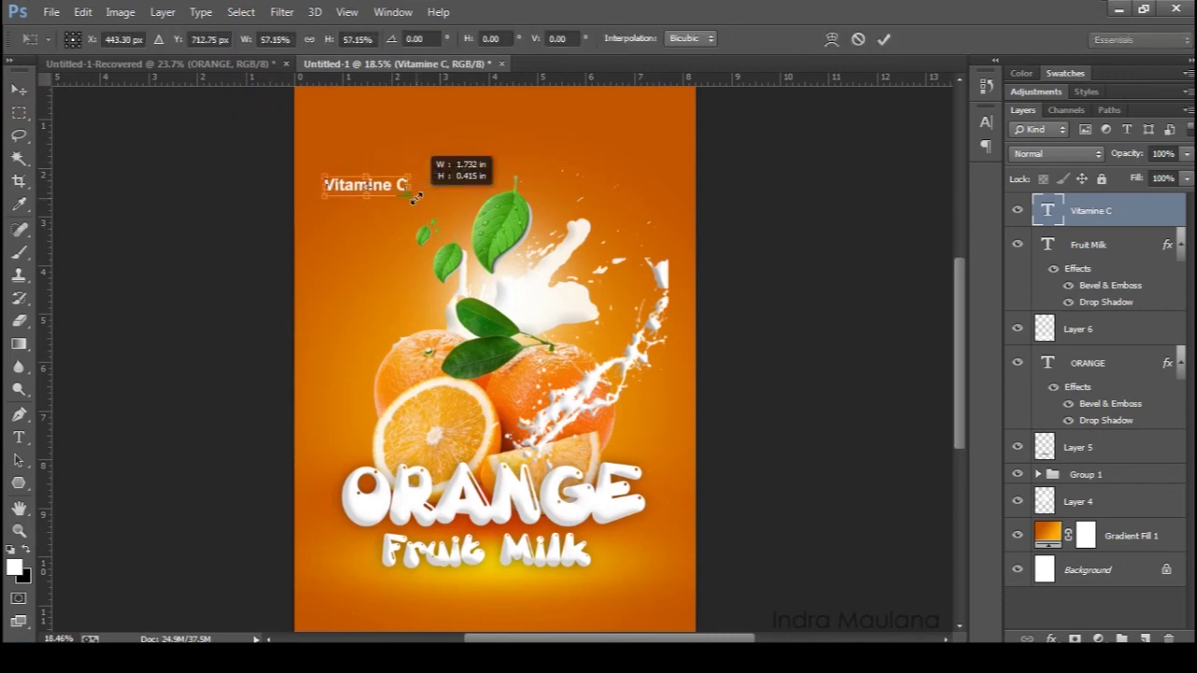
key(Return)
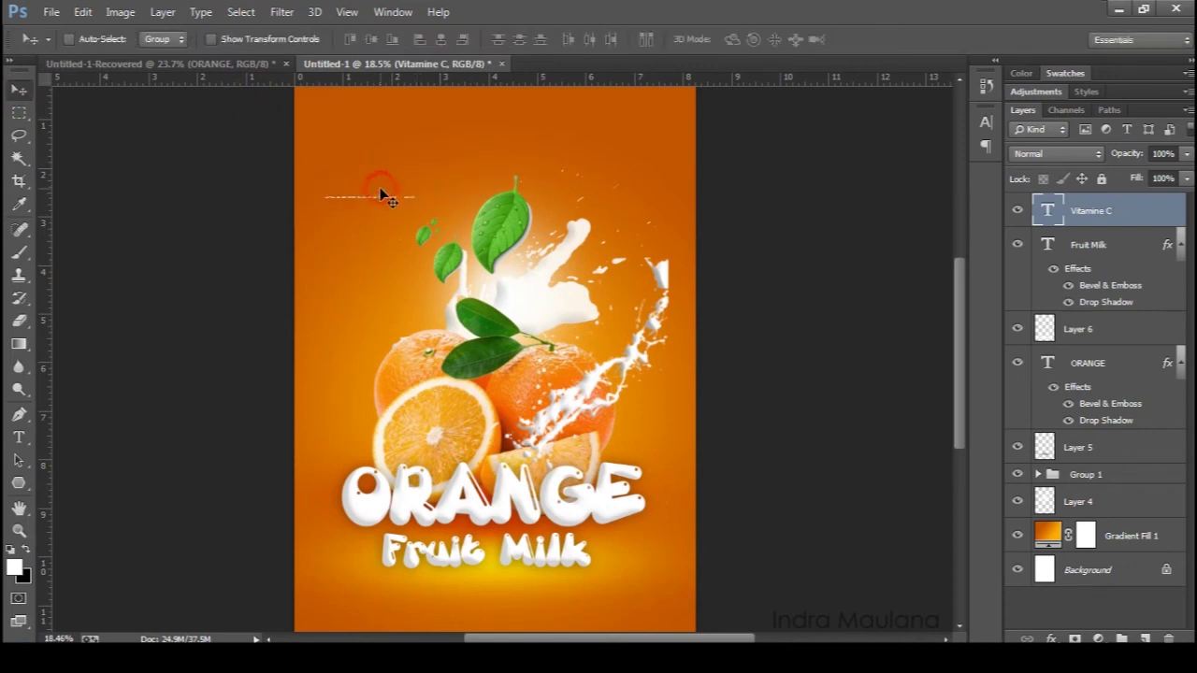
key(ctrl+t)
click(465, 165)
drag(369, 198, 369, 196)
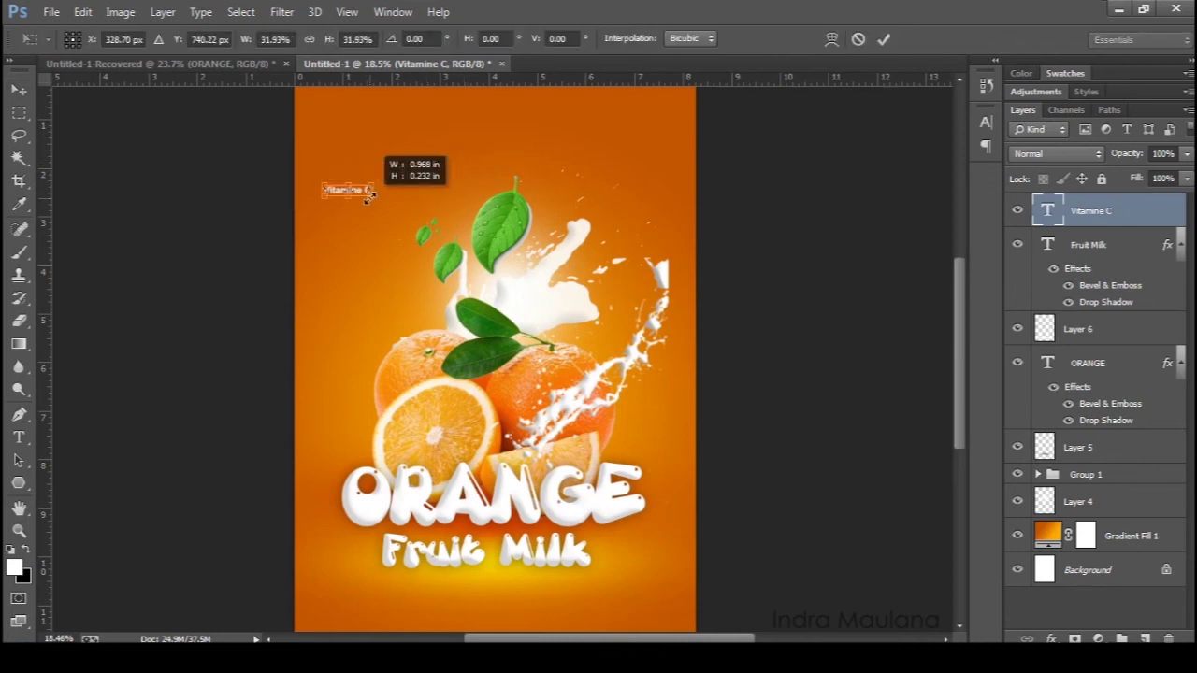
key(Return)
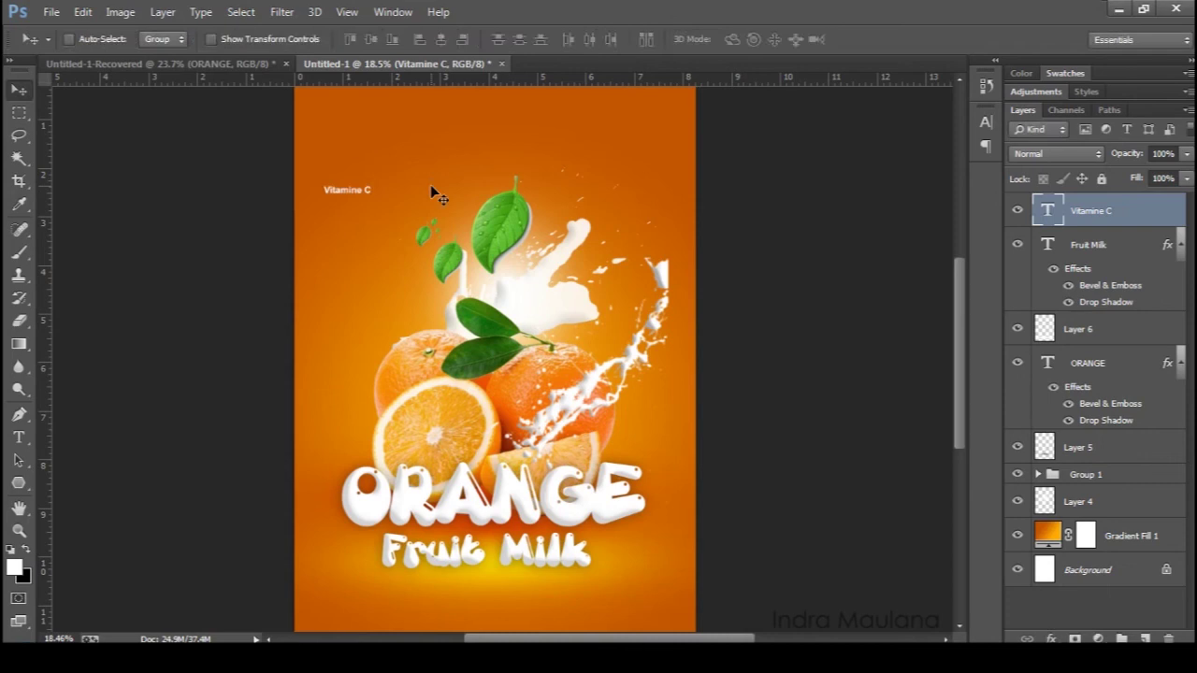
drag(348, 192, 385, 307)
Step: Enlarge the label slightly and nudge it into place above the oranges
alt+scroll(393, 318, up, 3)
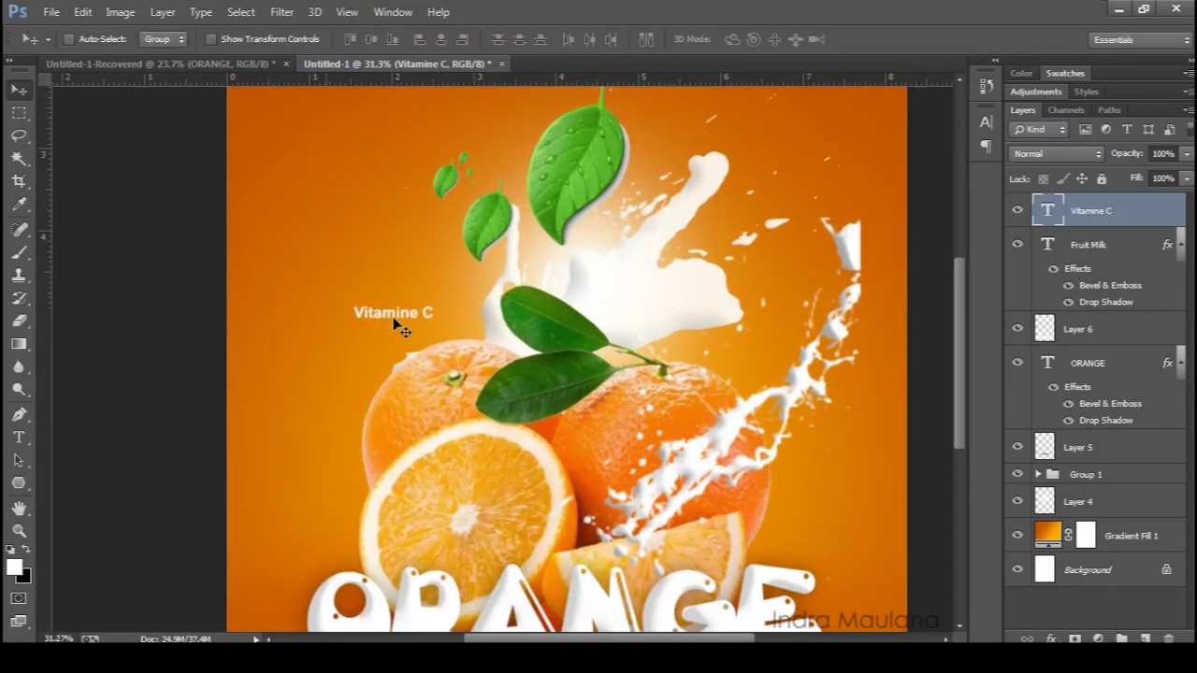
alt+scroll(393, 327, up, 2)
key(ctrl+t)
drag(331, 300, 252, 255)
key(Return)
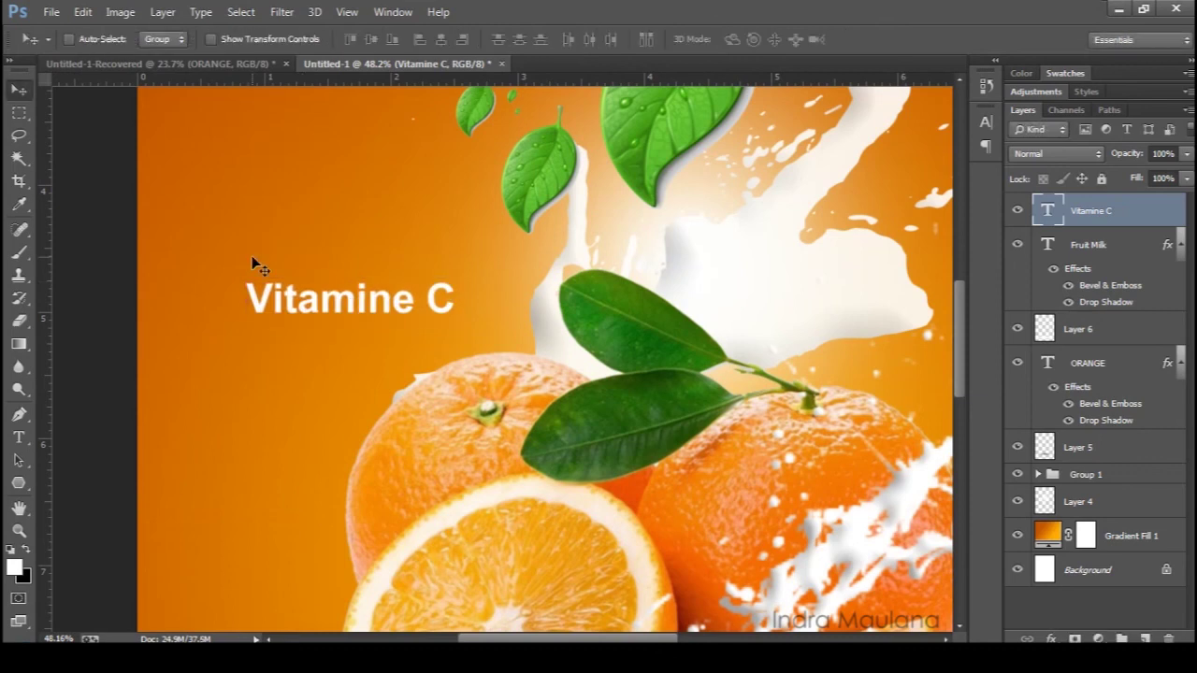
mouse_move(361, 300)
mouse_down()
mouse_move(372, 312)
mouse_move(358, 313)
mouse_up()
alt+scroll(405, 352, down, 2)
alt+scroll(606, 386, down, 2)
alt+scroll(607, 391, down, 1)
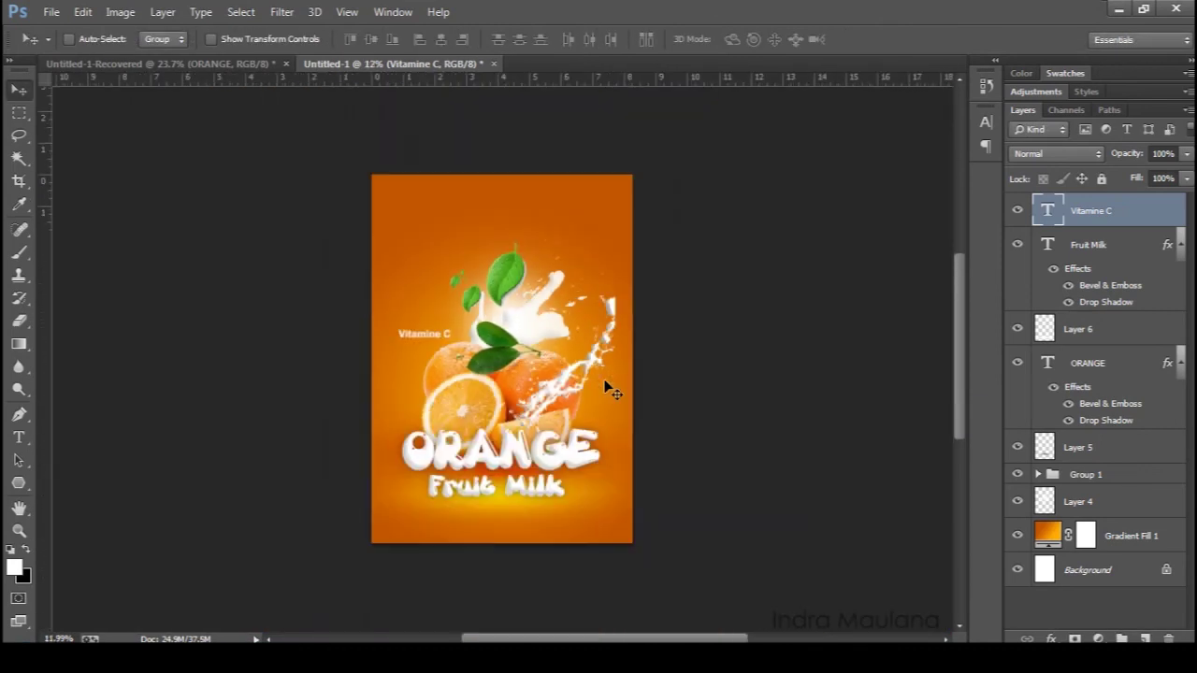
alt+scroll(608, 364, up, 1)
alt+scroll(323, 318, up, 2)
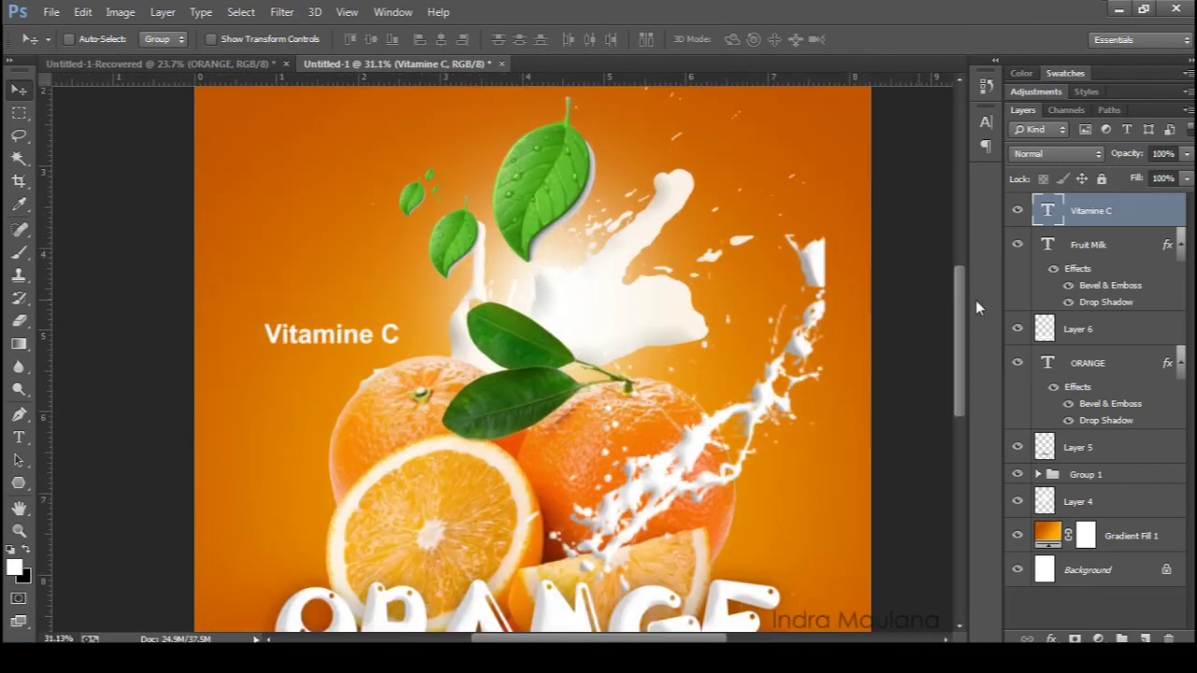
Step: On a new layer, paint a soft white dot behind Vitamine C blended as Overlay
click(1089, 245)
click(1144, 639)
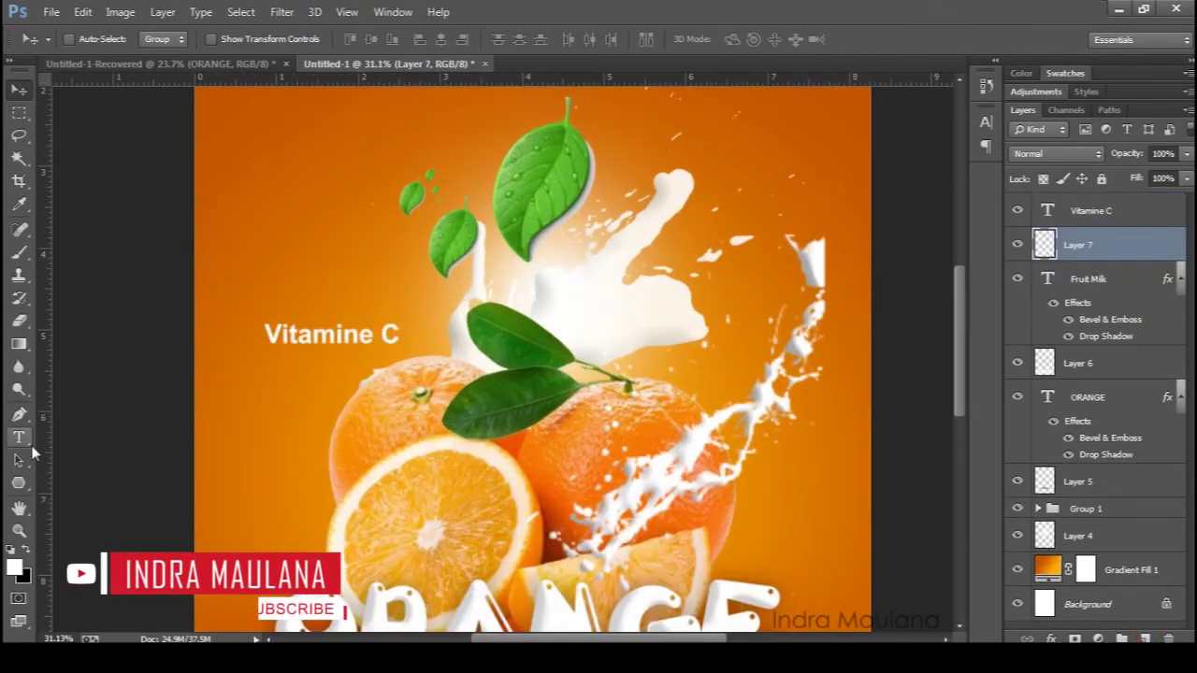
click(18, 253)
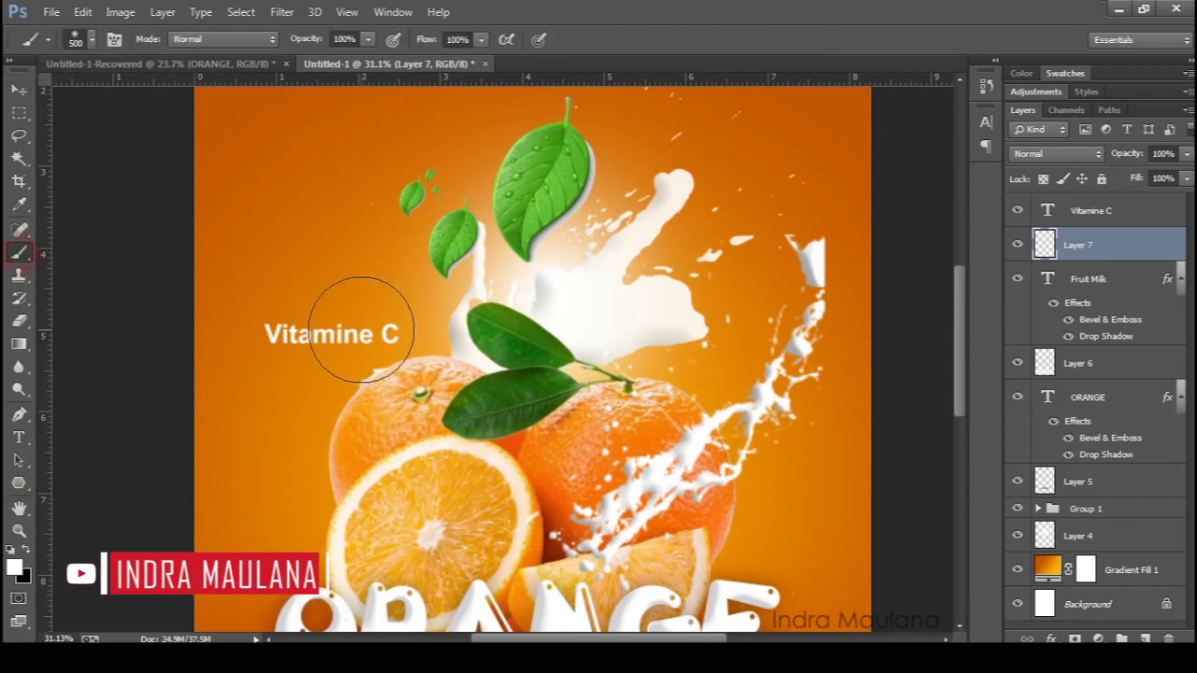
click(334, 323)
click(1075, 153)
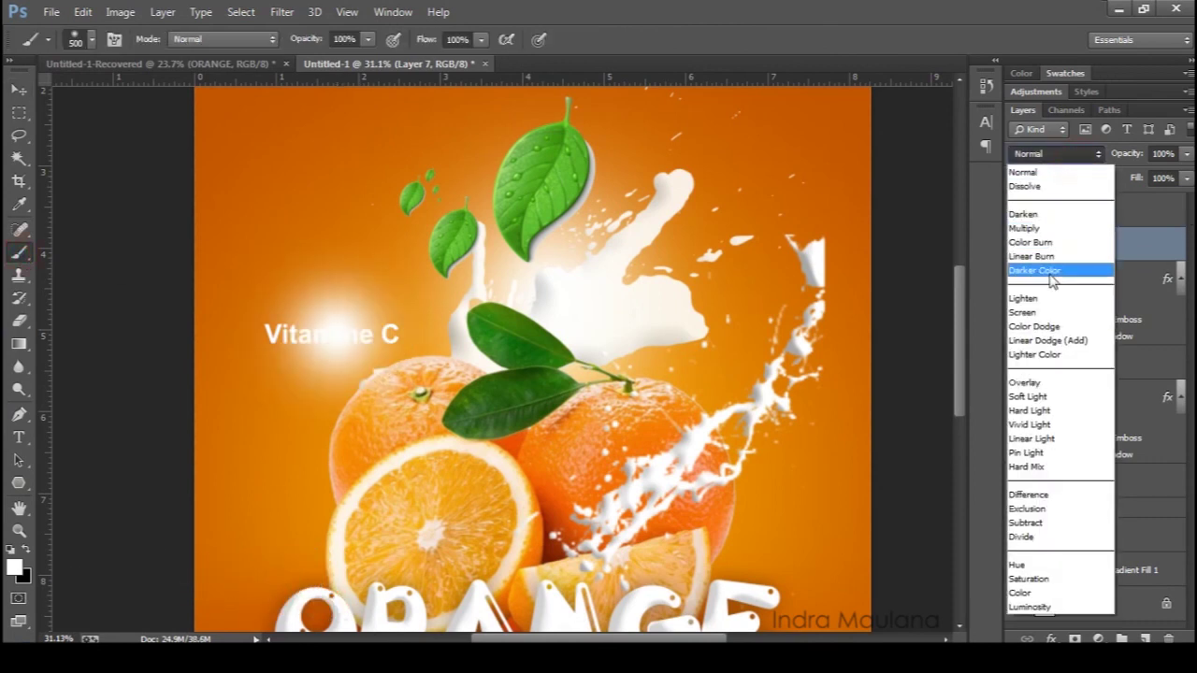
click(1032, 388)
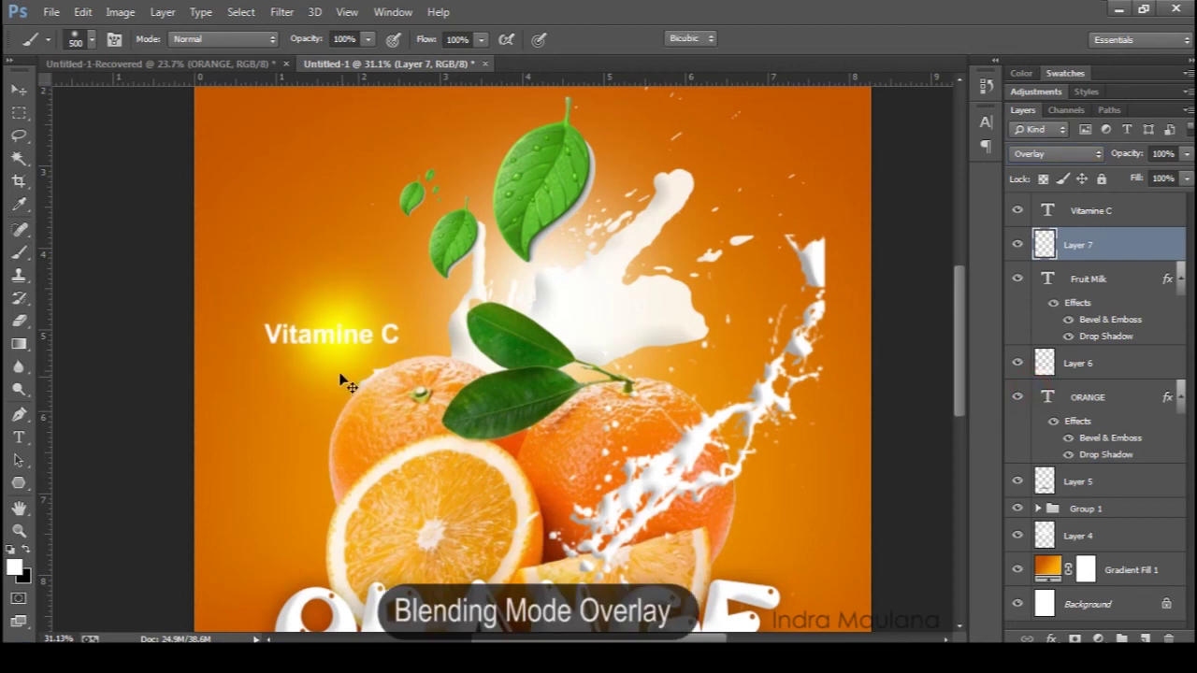
Step: Stretch the glow horizontally across the label and lower its opacity to 30%
key(ctrl+t)
drag(453, 333, 702, 334)
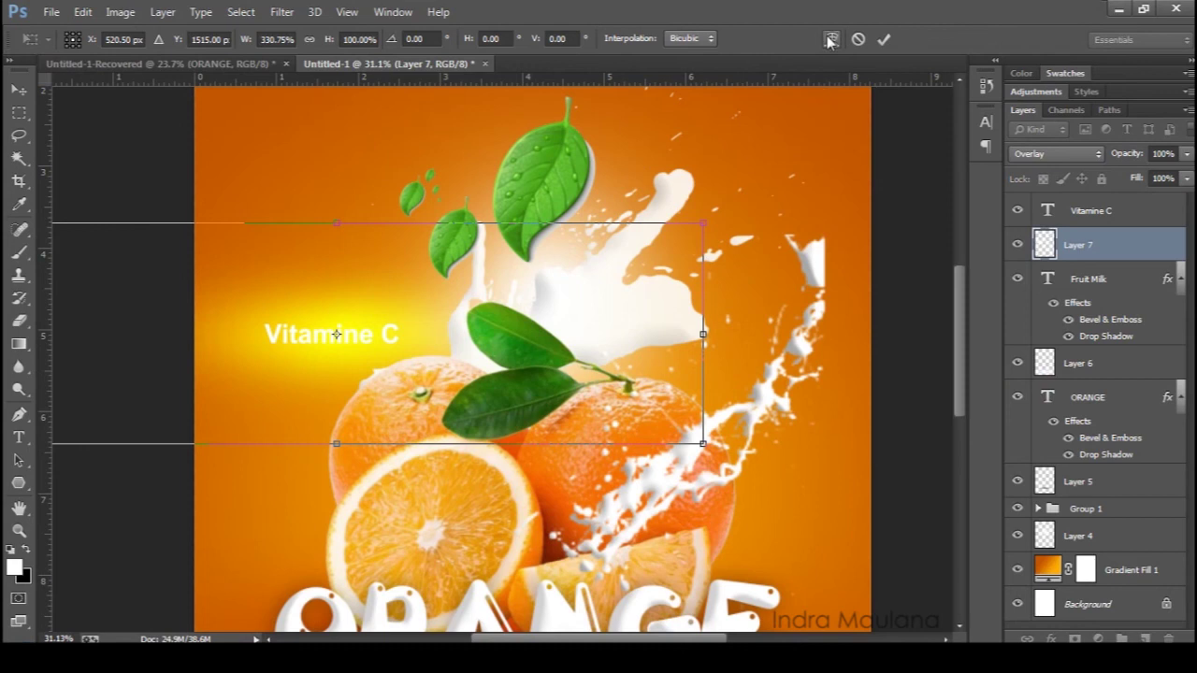
click(885, 39)
click(1054, 153)
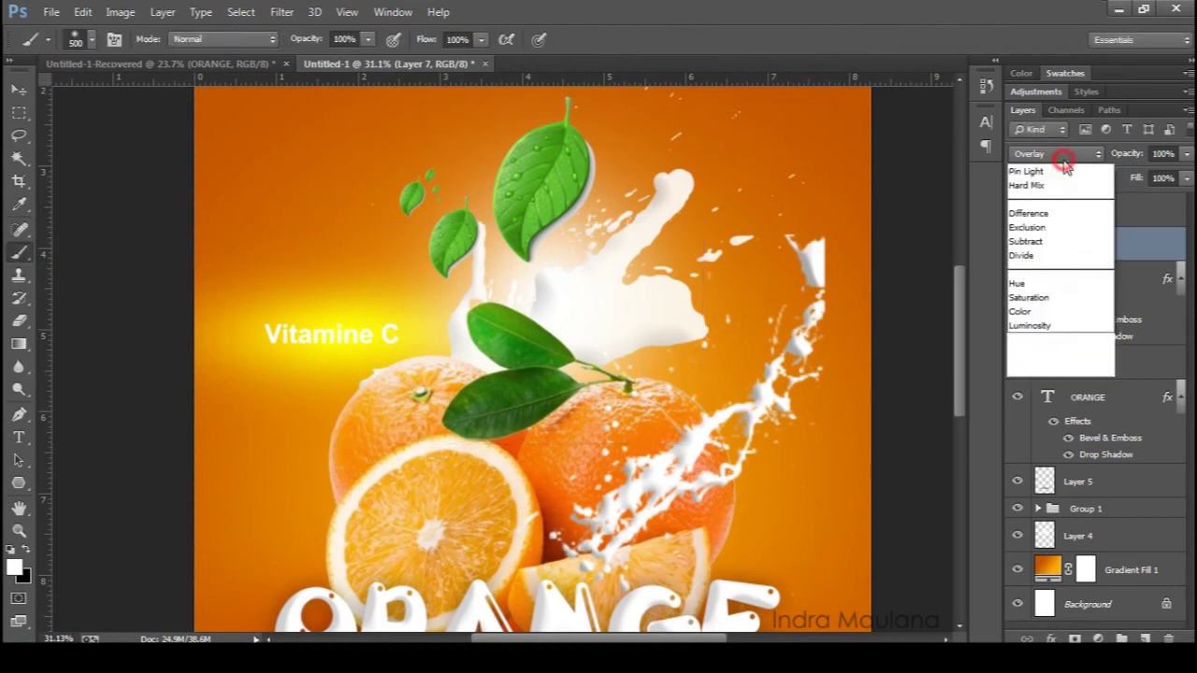
click(1127, 140)
click(1183, 154)
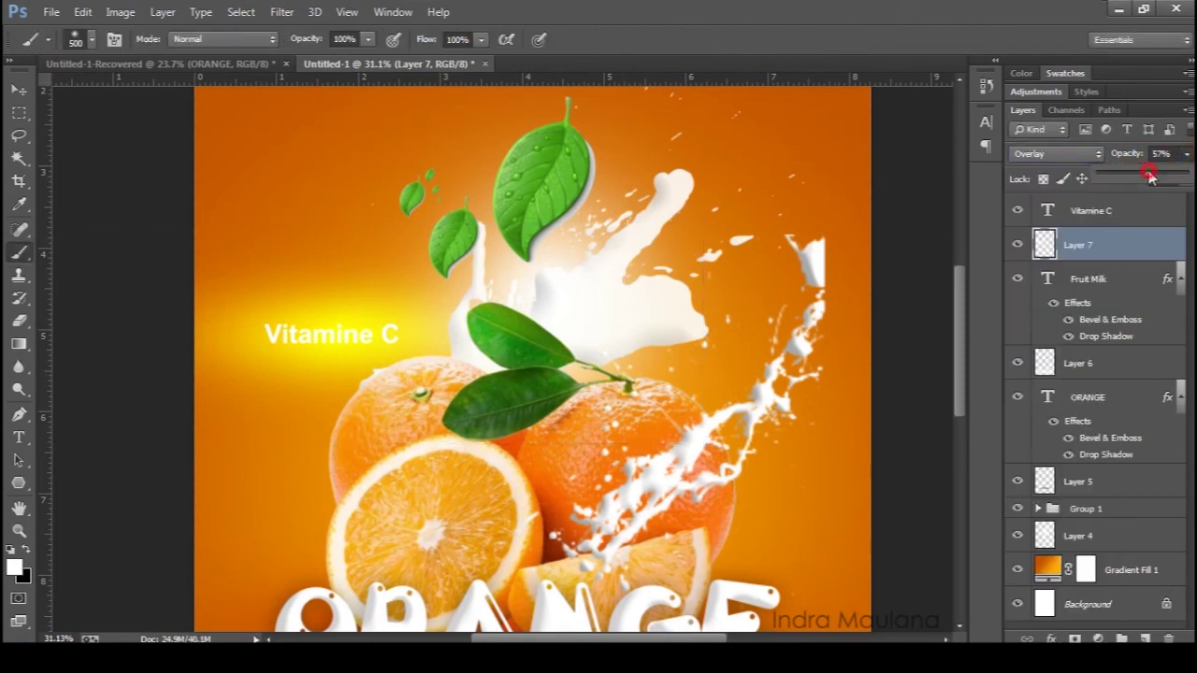
drag(1151, 176, 1147, 178)
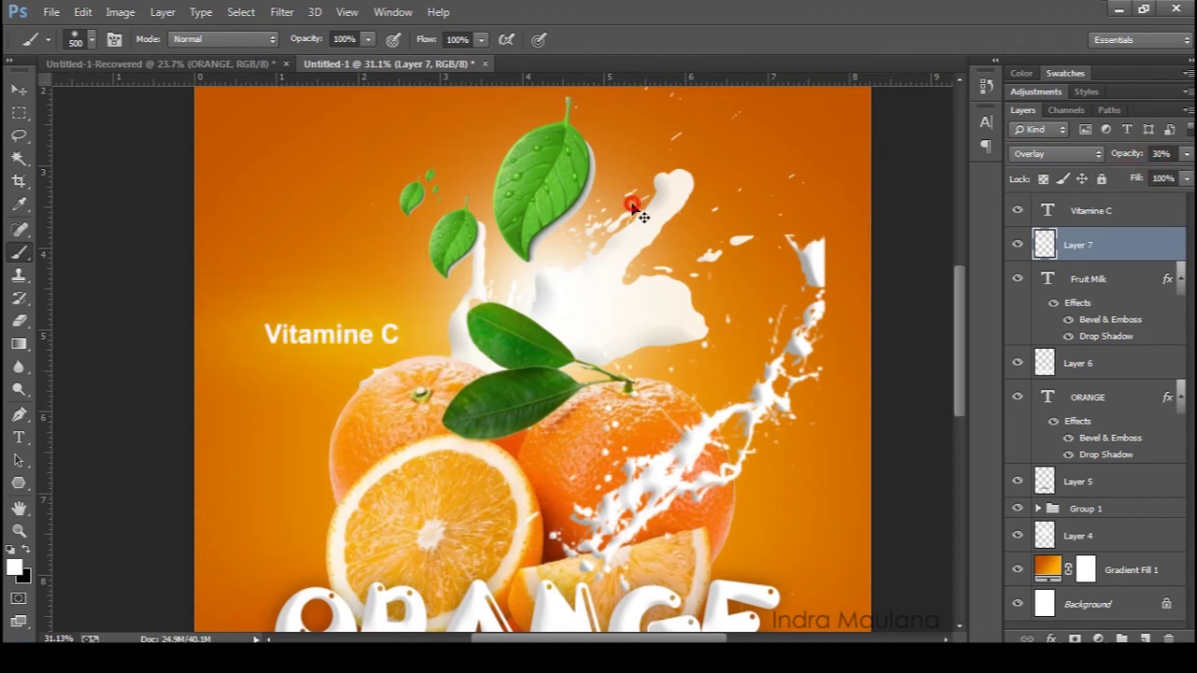
click(19, 89)
scroll(447, 347, down, 2)
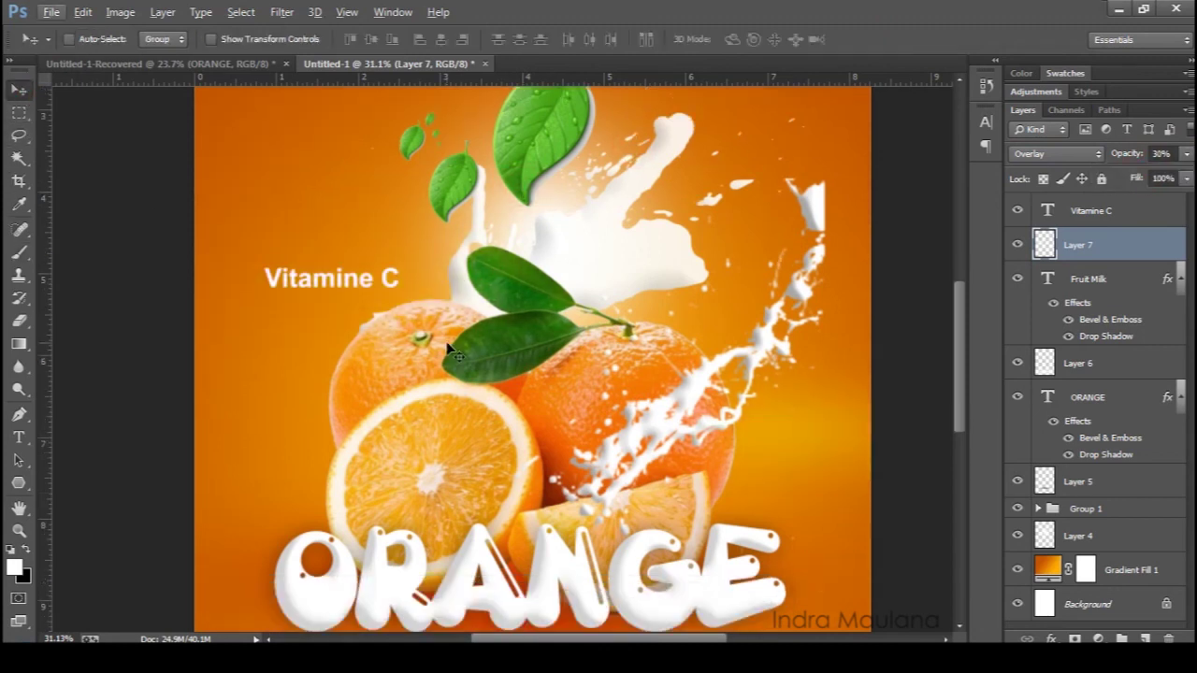
scroll(487, 325, down, 3)
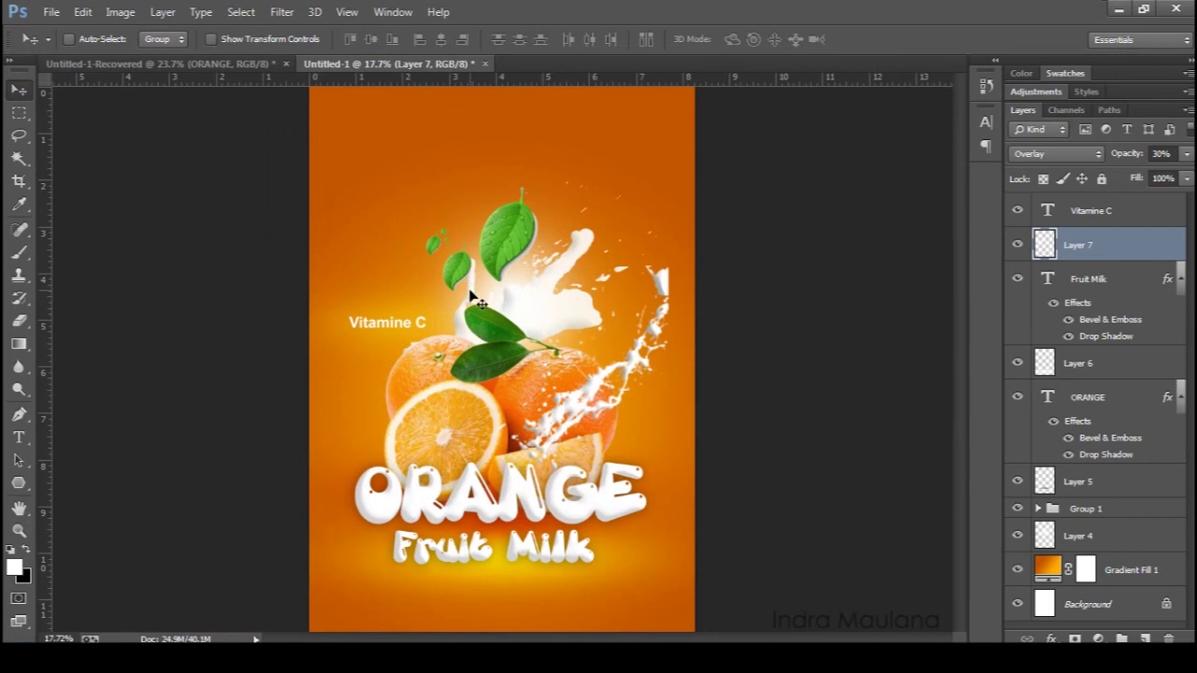
scroll(458, 290, up, 2)
scroll(431, 297, up, 2)
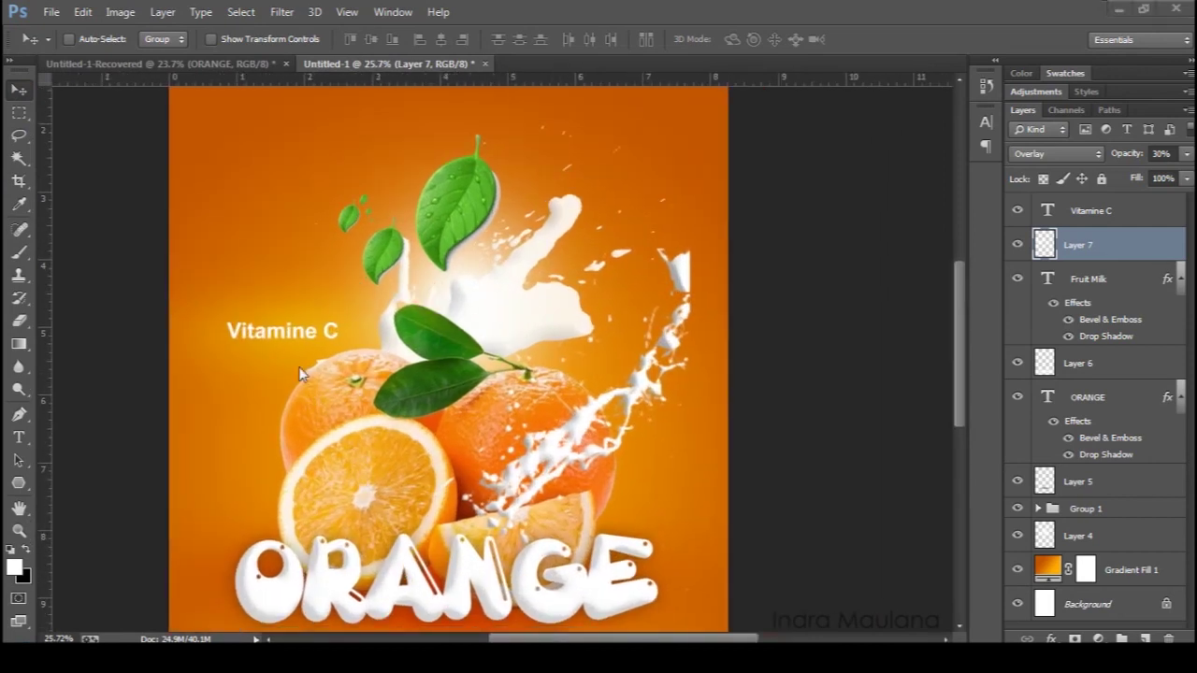
Step: Copy the Vitamine C label and glow to the top right and retype the copy as 'Calcium'
shift+click(1077, 213)
drag(294, 338, 600, 164)
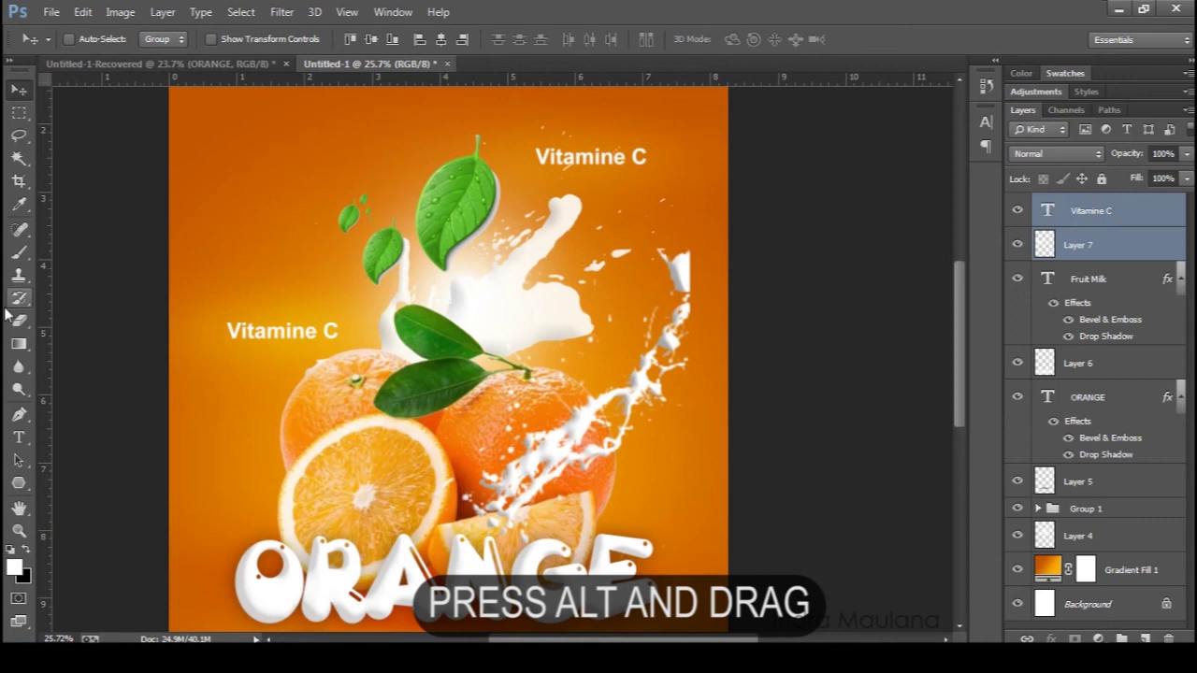
click(19, 436)
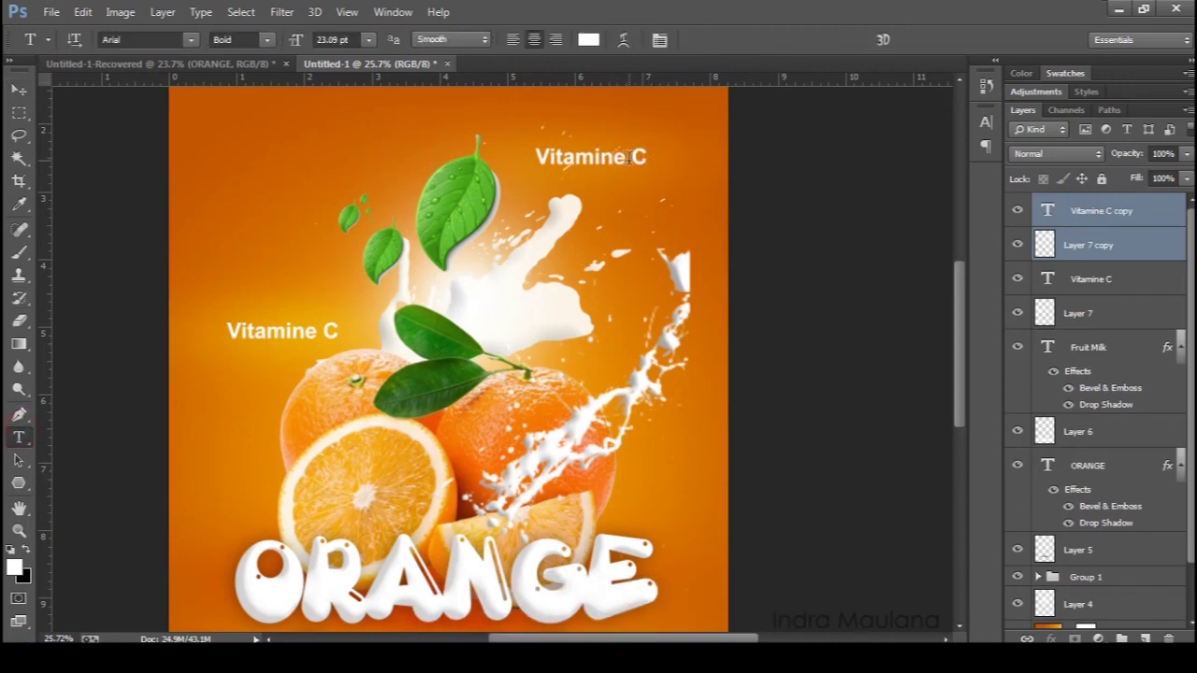
drag(633, 158, 391, 161)
key(BackSpace)
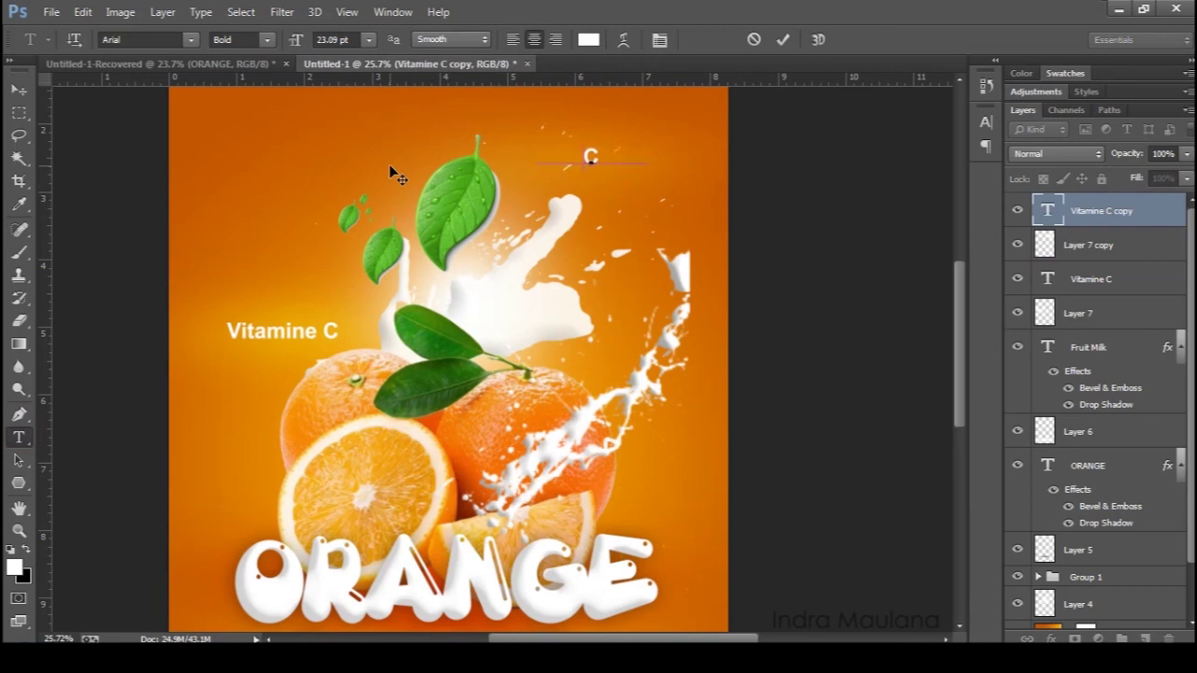
text(a)
text(lc)
text(ium)
key(ctrl+a)
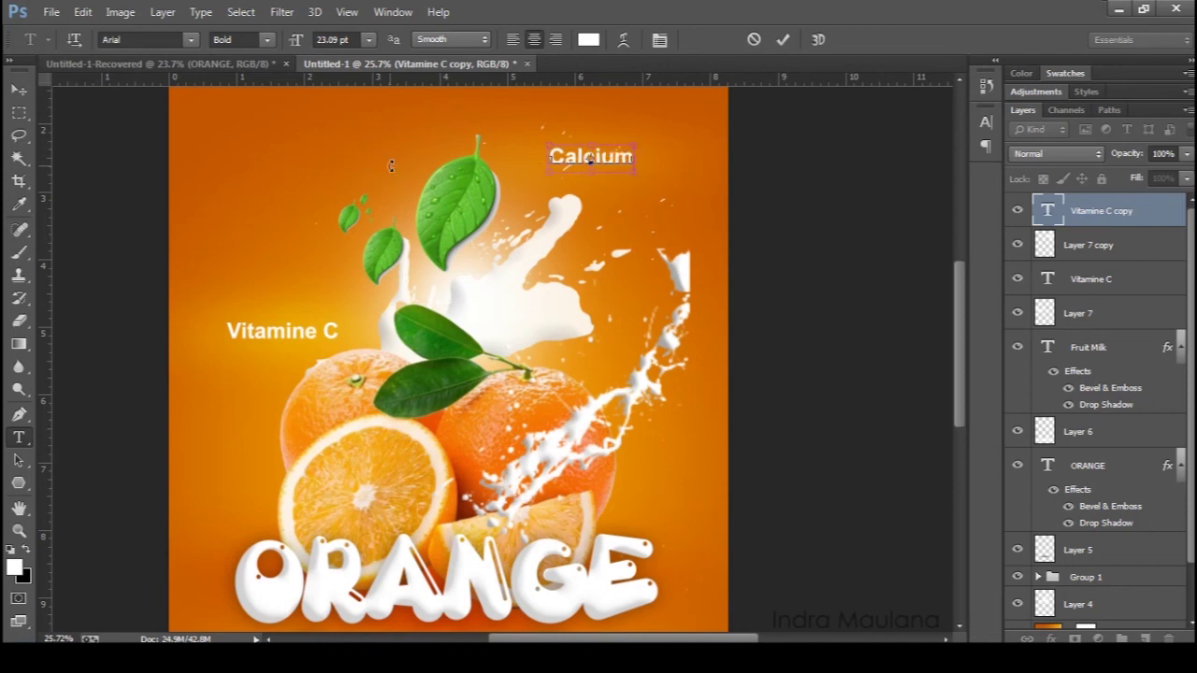
key(ctrl+Return)
click(19, 89)
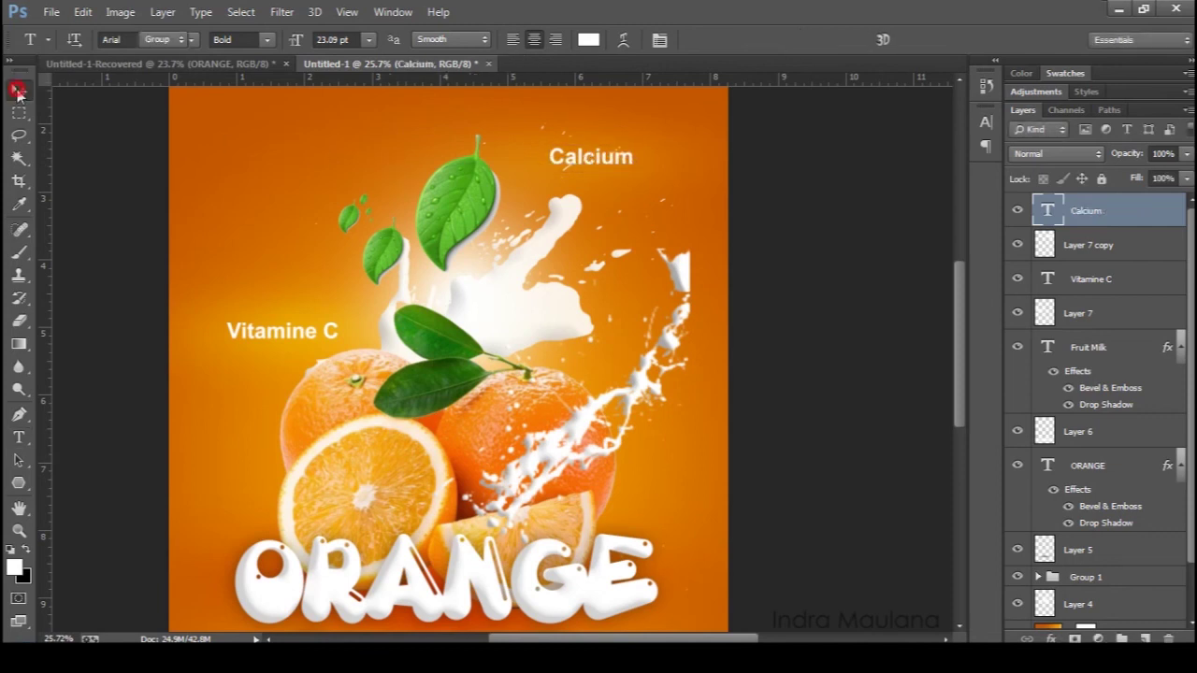
click(1094, 245)
Step: Raise the Calcium label's copied glow layer to 71% opacity and review the poster
click(1175, 154)
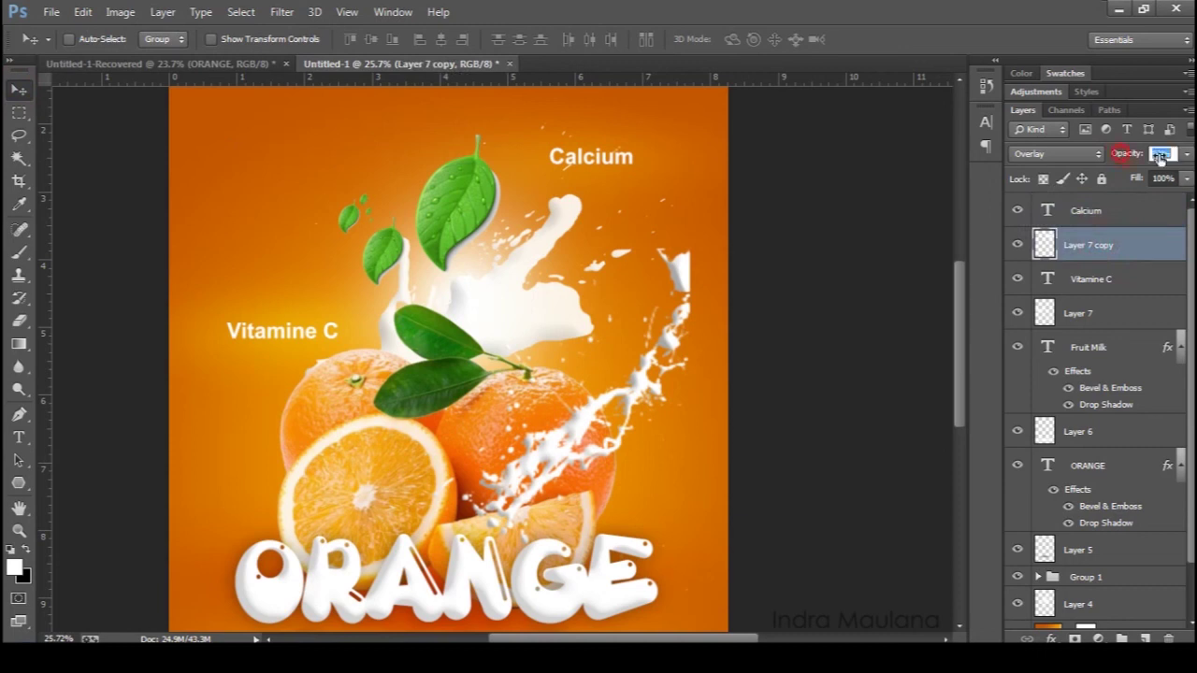
text(71)
key(Return)
scroll(249, 221, down, 2)
scroll(305, 228, down, 2)
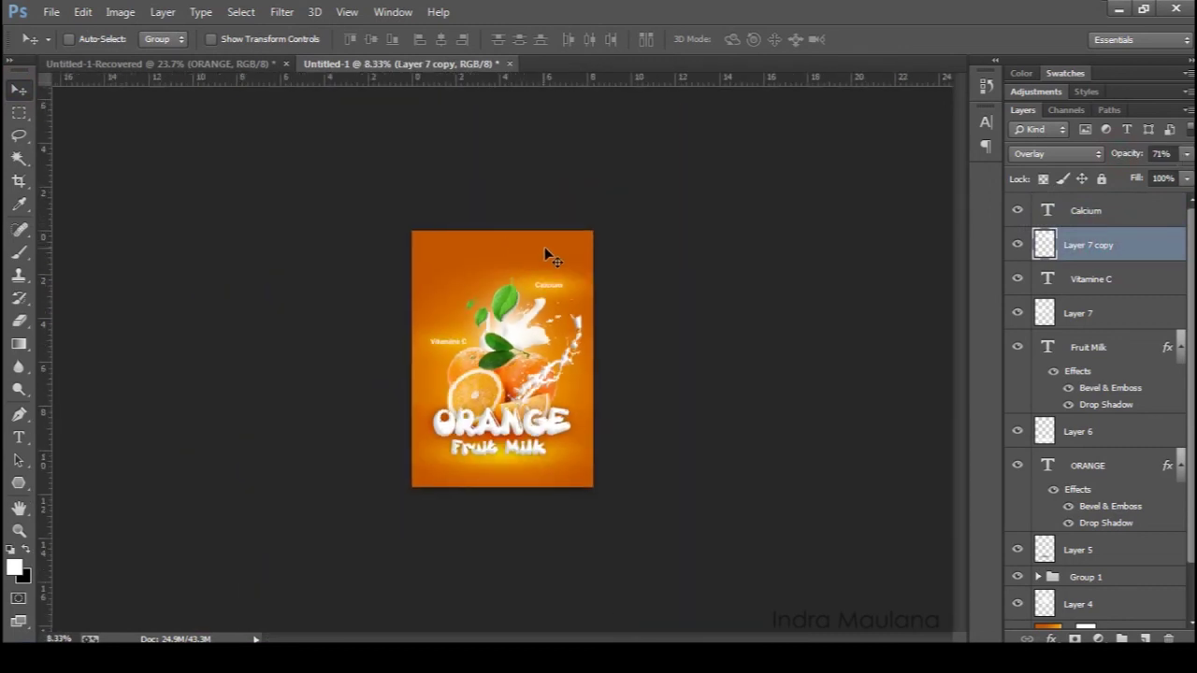
scroll(454, 264, down, 2)
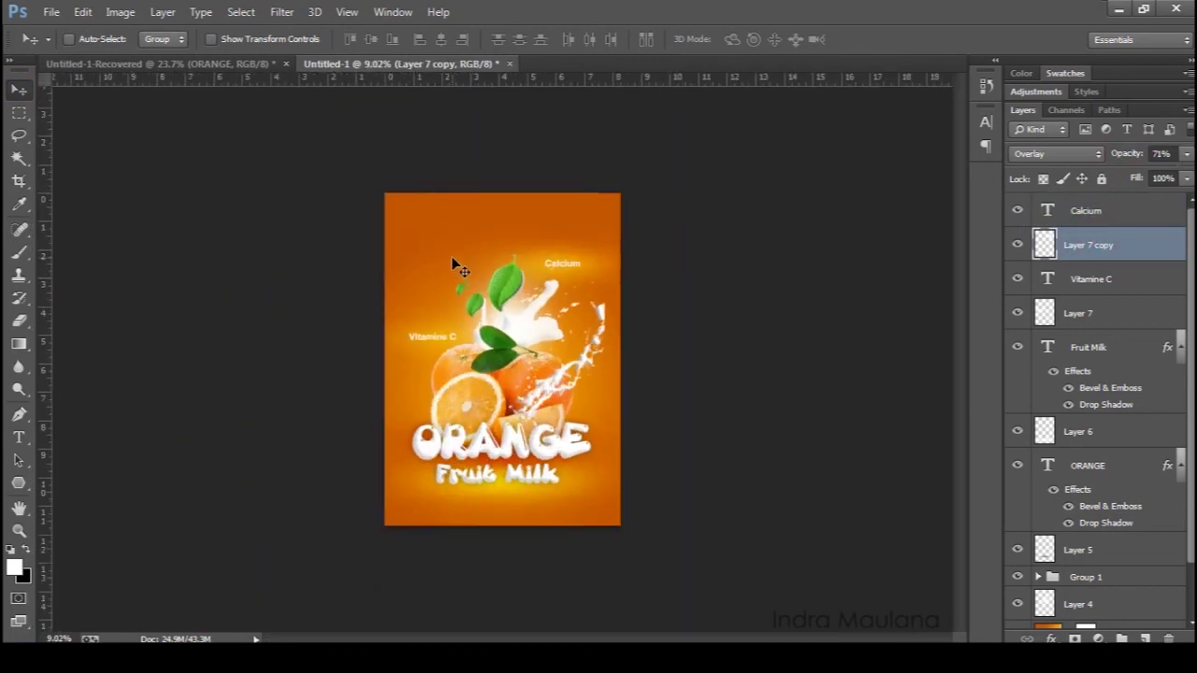
scroll(599, 308, up, 1)
scroll(599, 309, up, 1)
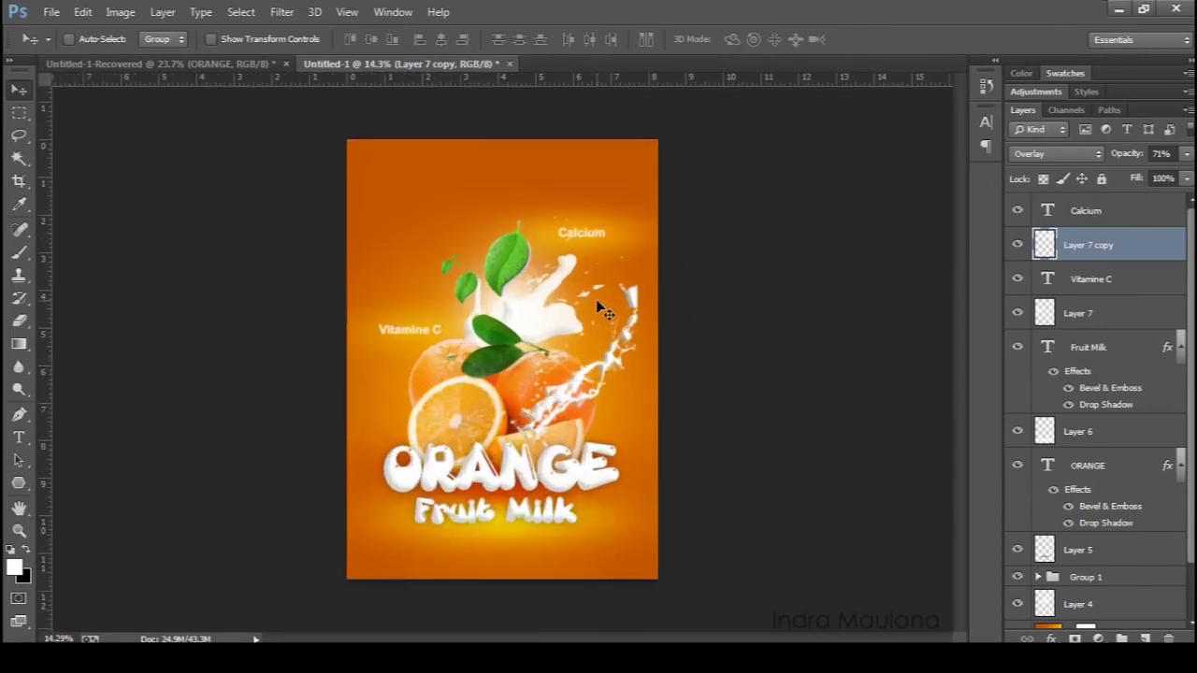